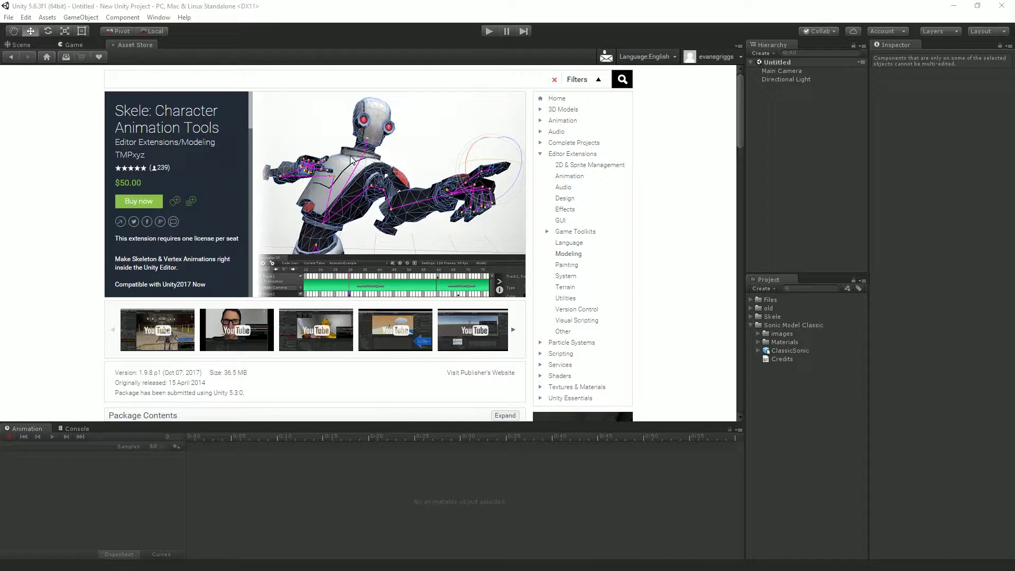
# Add the ClassicSonic model from the project to the scene and reset its position to the origin
pyautogui.hotkey('ctrl', '1')
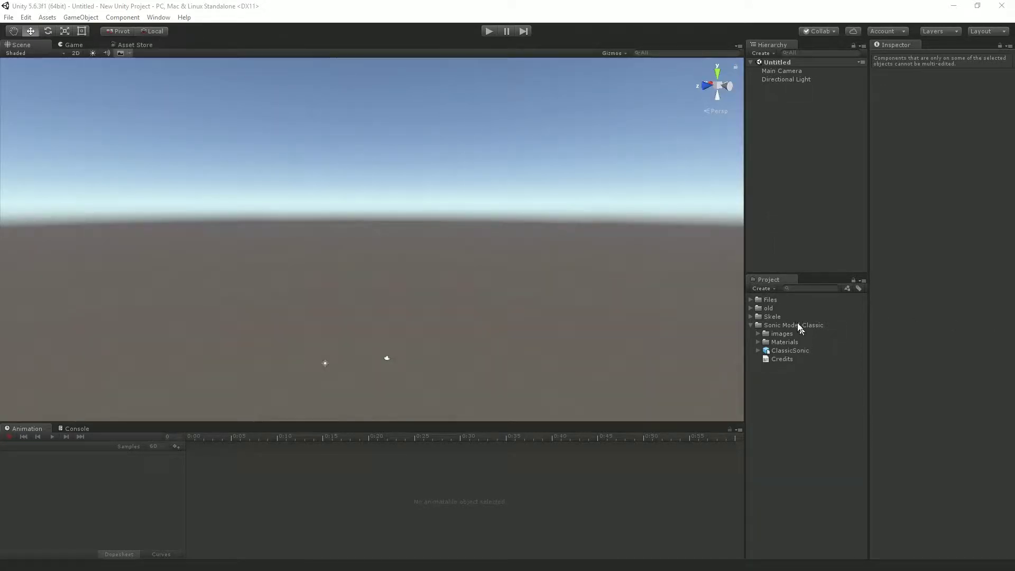
pyautogui.moveTo(794, 351); pyautogui.dragTo(454, 273)
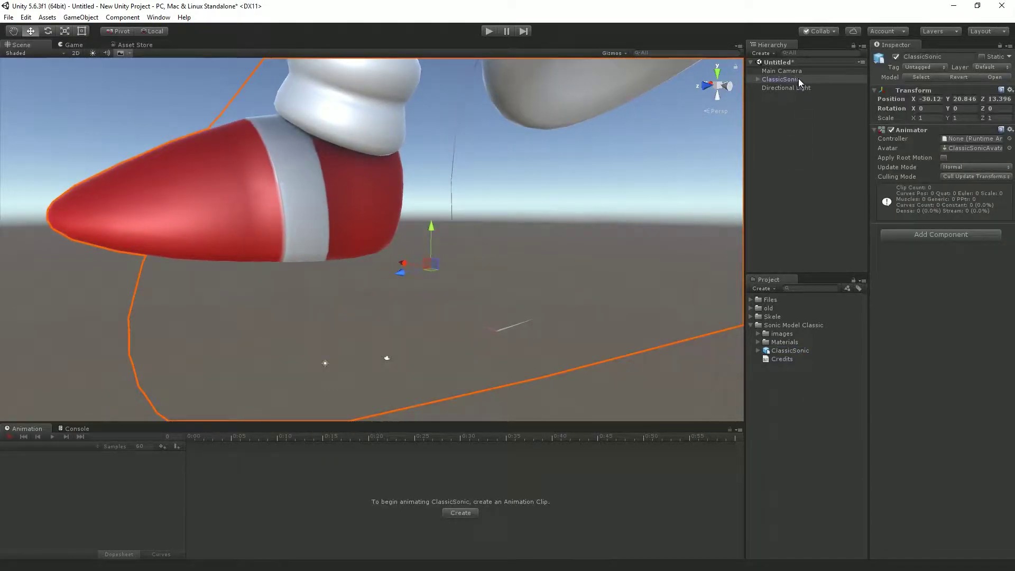
pyautogui.rightClick(944, 90)
pyautogui.click(953, 94)
pyautogui.moveTo(460, 170); pyautogui.dragTo(410, 220, button='right')
pyautogui.scroll(8, 410, 221)
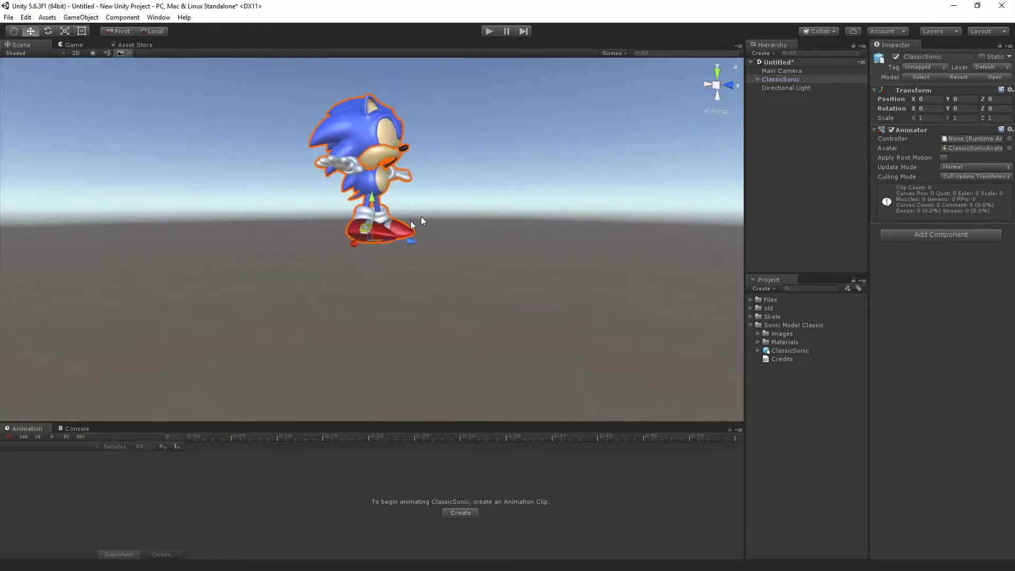
pyautogui.moveTo(484, 244); pyautogui.dragTo(564, 227, button='right')
# Create a Plane under the character and stretch it along Z to a scale of about 18.28
pyautogui.click(795, 177)
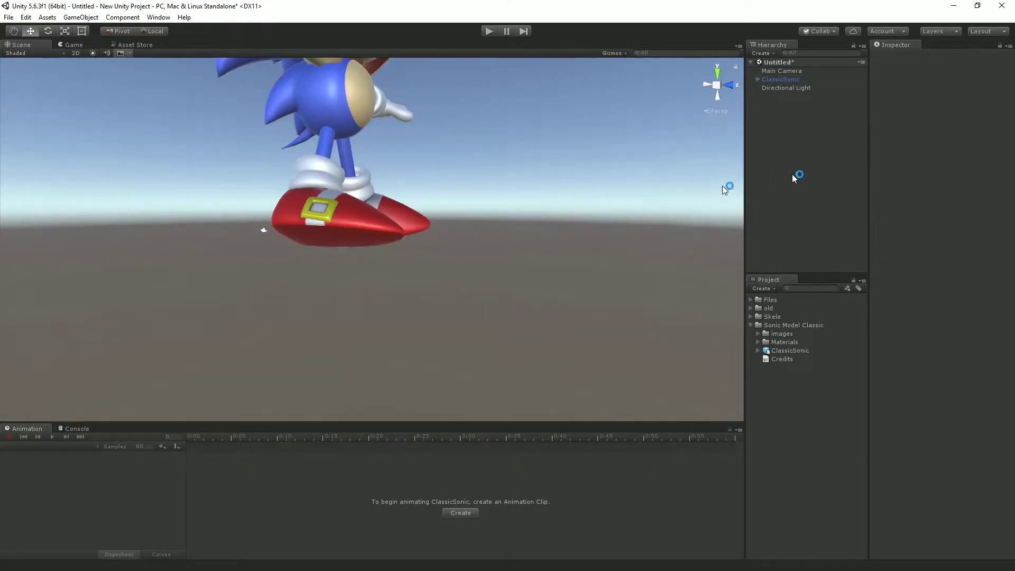
pyautogui.rightClick(821, 157)
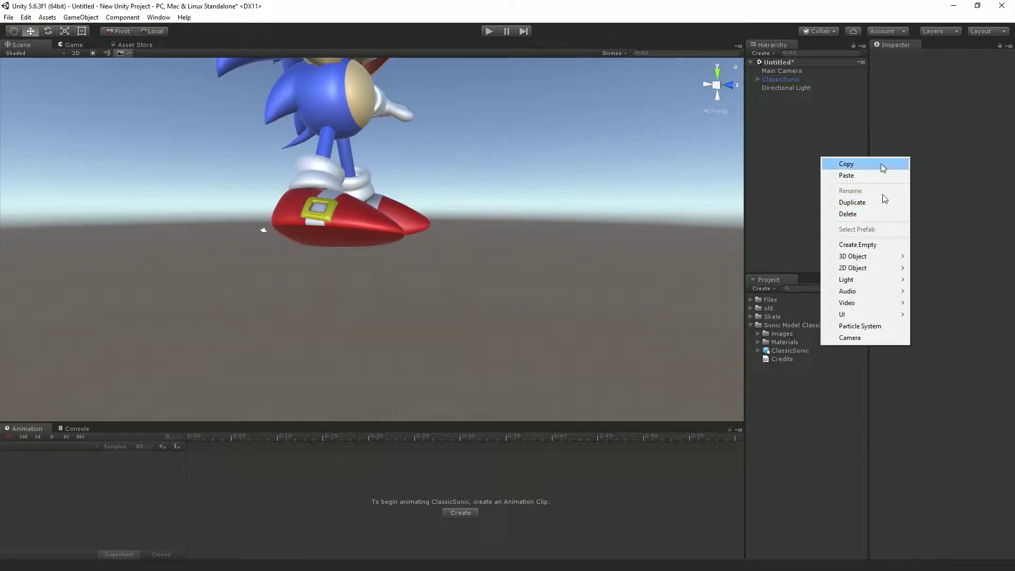
pyautogui.moveTo(873, 263)
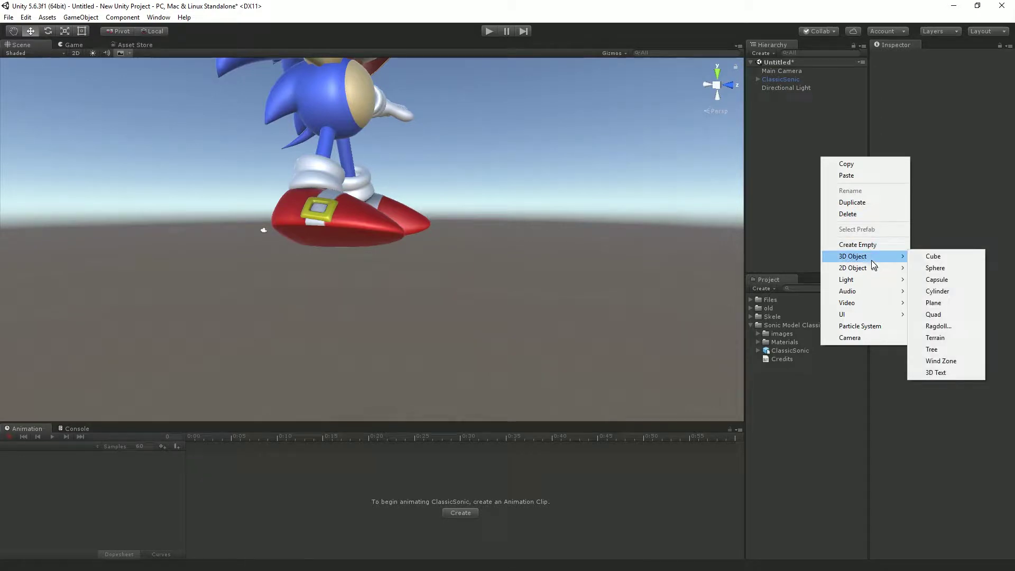
pyautogui.click(962, 304)
pyautogui.moveTo(525, 311); pyautogui.dragTo(528, 388, button='middle')
pyautogui.press('e')
pyautogui.press('r')
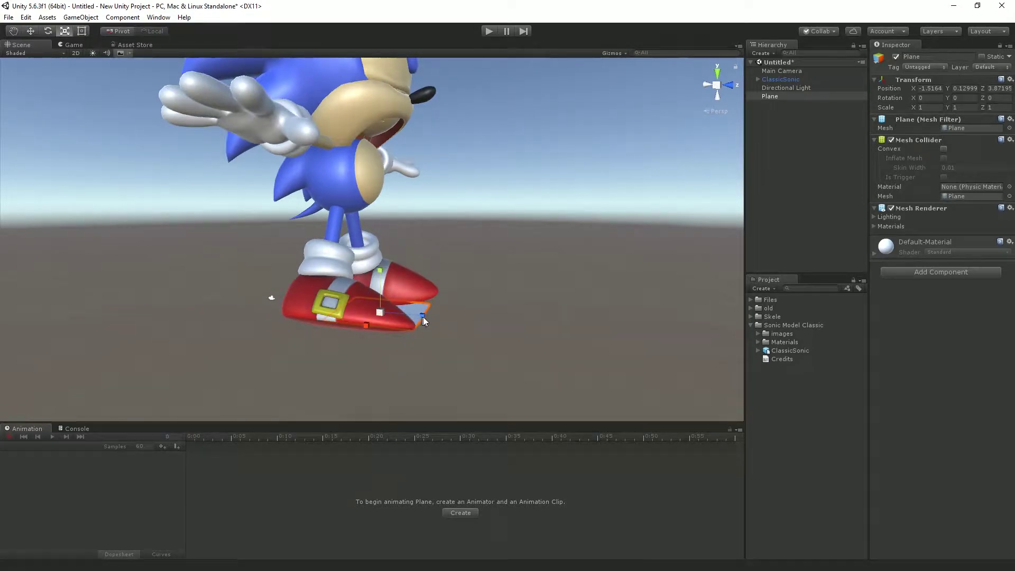
pyautogui.moveTo(421, 315); pyautogui.dragTo(930, 349)
# Examine the stretched plane and the character's feet, legs and body from the front and side
pyautogui.moveTo(402, 317); pyautogui.dragTo(406, 164, button='middle')
pyautogui.scroll(7, 448, 252)
pyautogui.moveTo(424, 174); pyautogui.dragTo(421, 214, button='right')
pyautogui.moveTo(421, 214); pyautogui.dragTo(391, 214, button='middle')
pyautogui.scroll(4, 416, 266)
pyautogui.moveTo(391, 214); pyautogui.dragTo(199, 161, button='right')
pyautogui.moveTo(199, 160); pyautogui.dragTo(313, 225, button='middle')
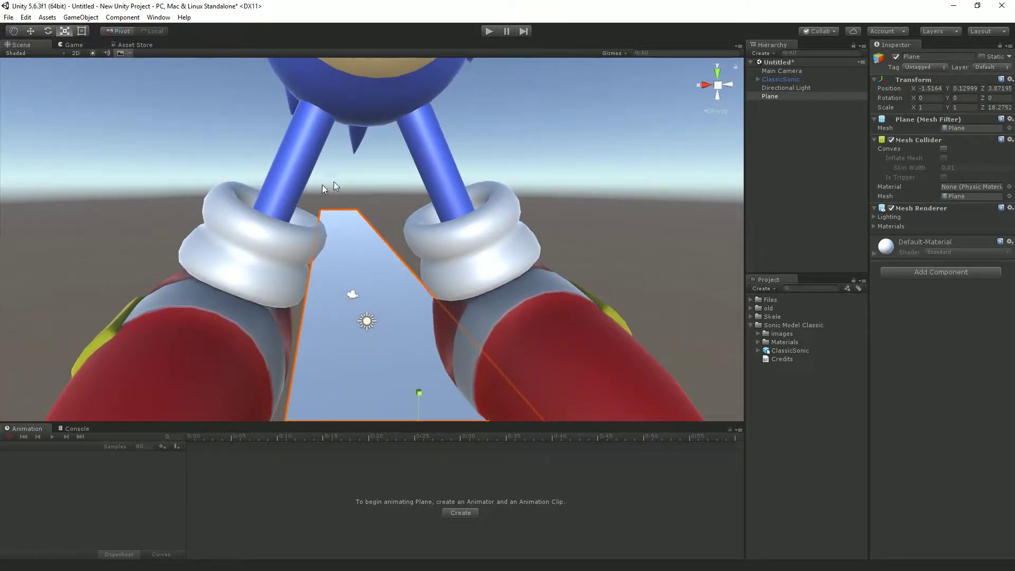
pyautogui.scroll(-3, 274, 201)
pyautogui.moveTo(275, 202); pyautogui.dragTo(315, 287, button='middle')
pyautogui.moveTo(315, 287); pyautogui.dragTo(416, 268, button='right')
pyautogui.scroll(-1, 417, 267)
pyautogui.moveTo(417, 268); pyautogui.dragTo(437, 283, button='middle')
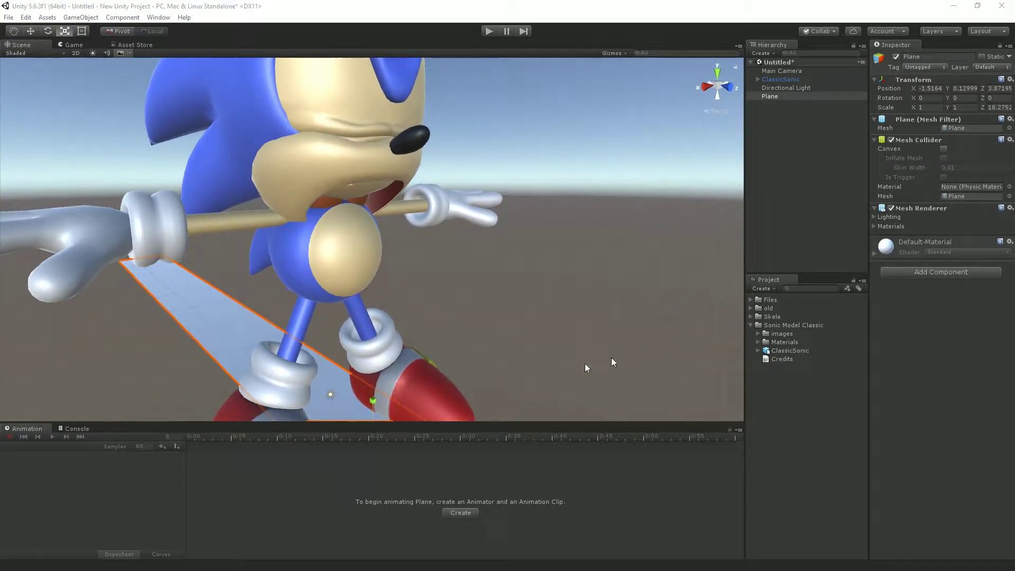
# Start bone editing on the ClassicSonic skinned mesh and show the shortcut help for the bone editor
pyautogui.click(761, 80)
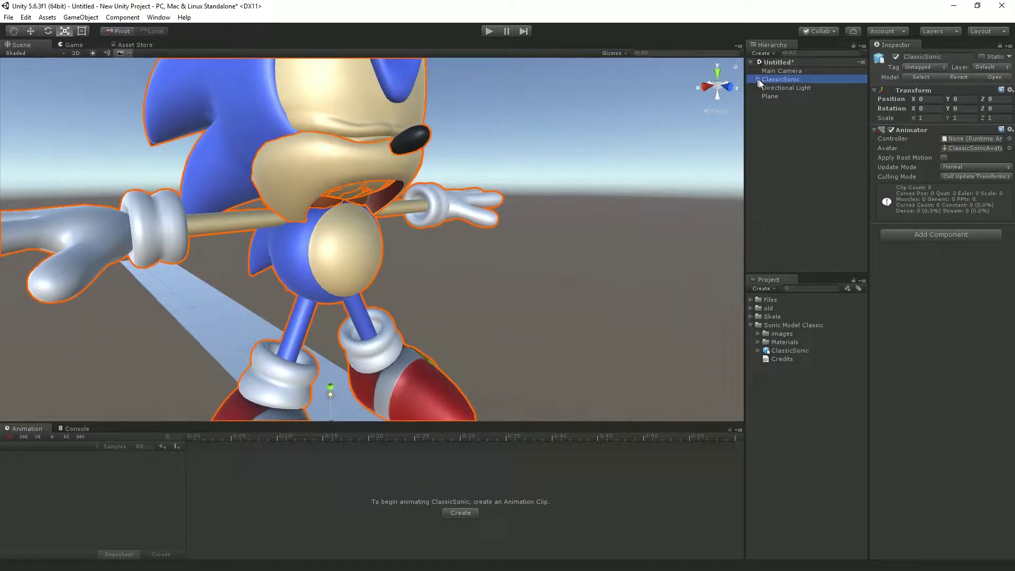
pyautogui.click(758, 79)
pyautogui.click(797, 89)
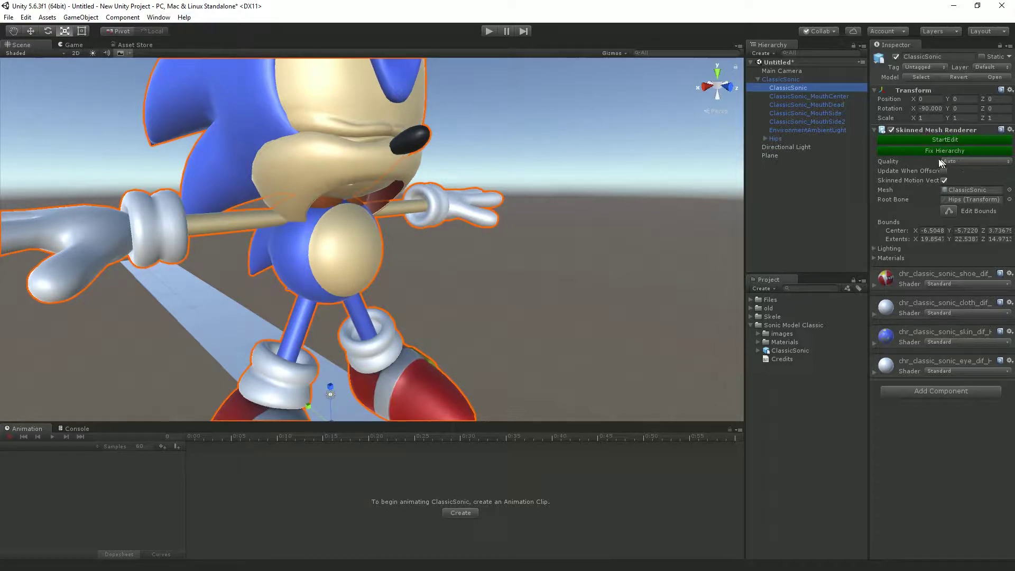
pyautogui.click(945, 141)
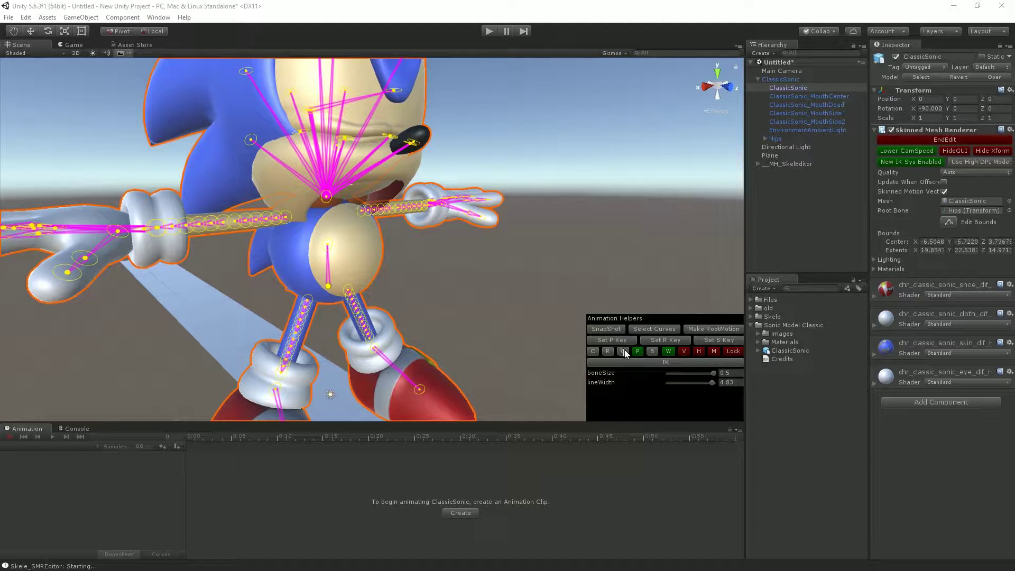
pyautogui.click(699, 352)
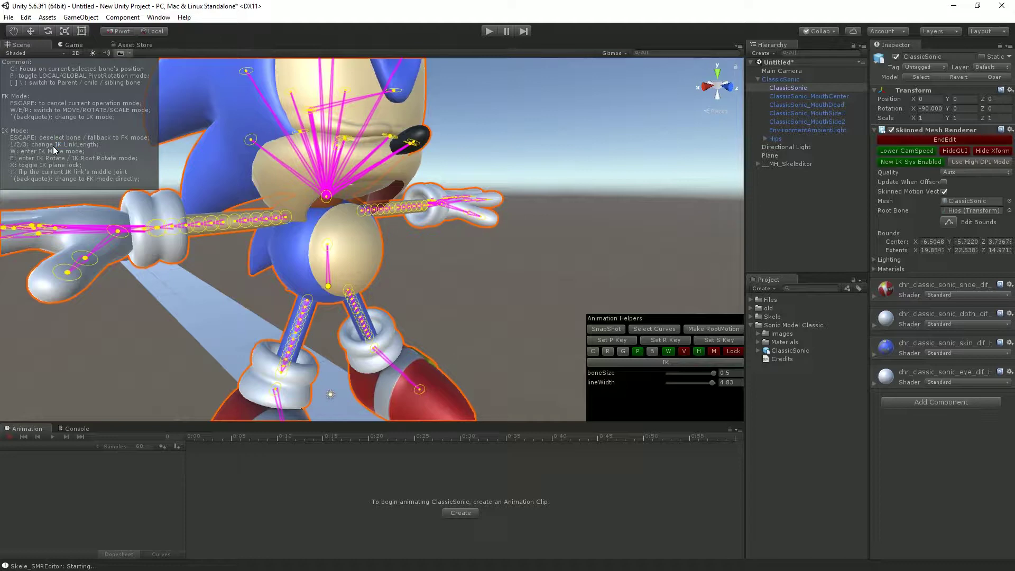
# Switch bone editing to IK mode and toggle the pivot rotation mode
pyautogui.press('`')
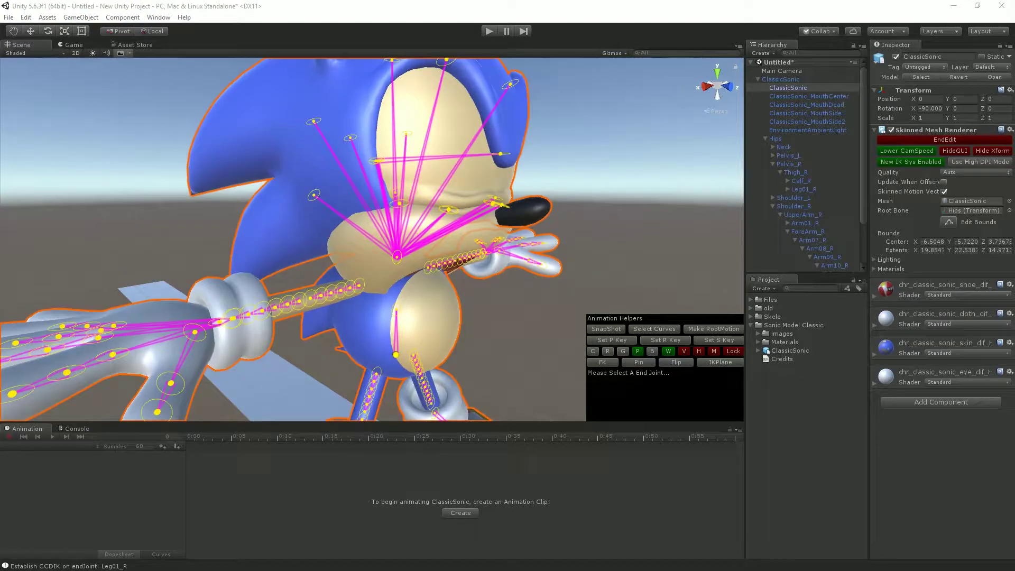
pyautogui.click(622, 352)
pyautogui.click(639, 352)
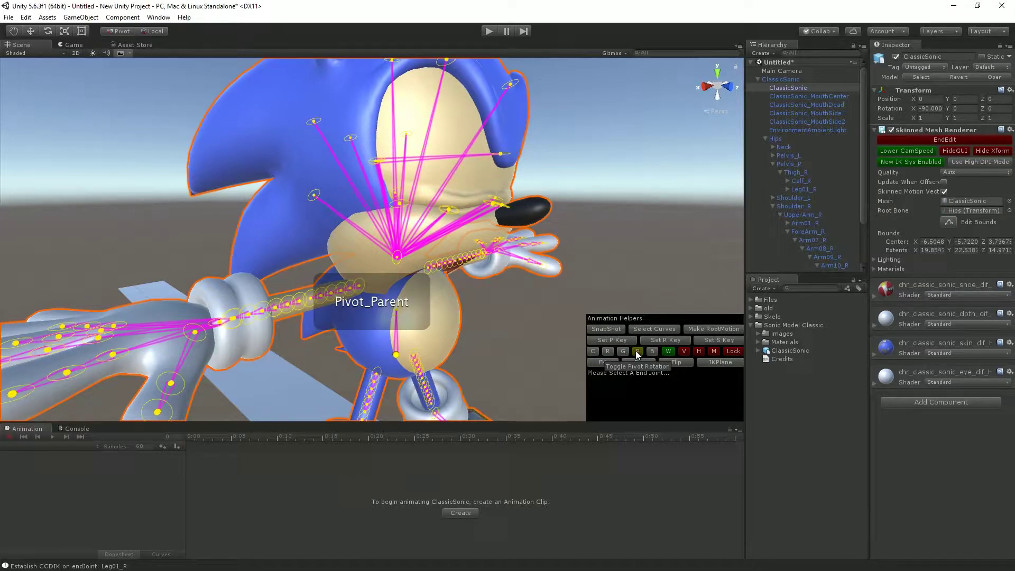
pyautogui.click(639, 352)
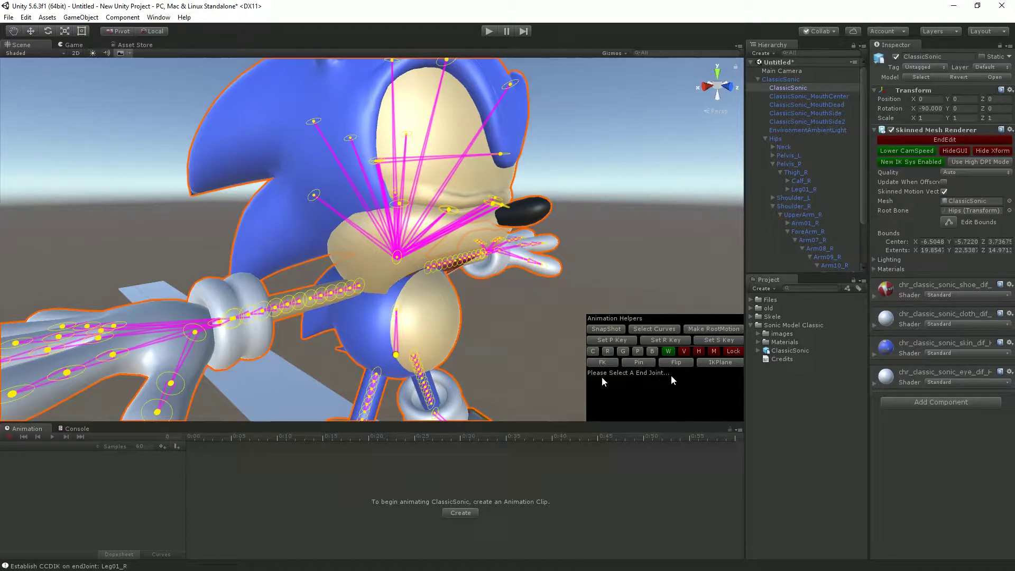
# Choose the right wrist joint, Hand_R, as the end joint of the IK chain
pyautogui.keyDown('alt'); pyautogui.moveTo(378, 304); pyautogui.dragTo(427, 280); pyautogui.keyUp('alt')
pyautogui.scroll(5, 426, 266)
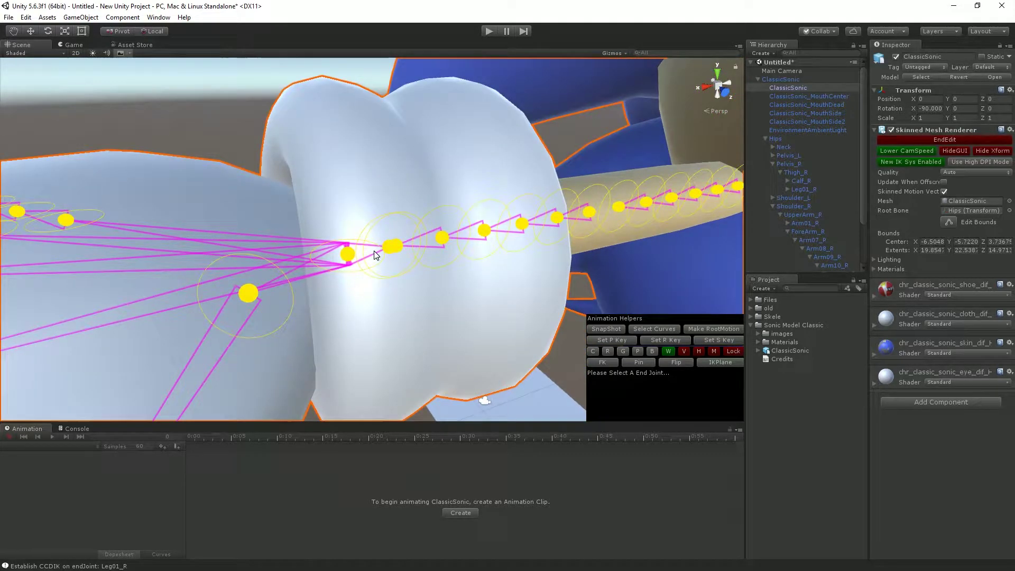
pyautogui.click(347, 253)
pyautogui.keyDown('alt'); pyautogui.moveTo(370, 258); pyautogui.dragTo(468, 258); pyautogui.keyUp('alt')
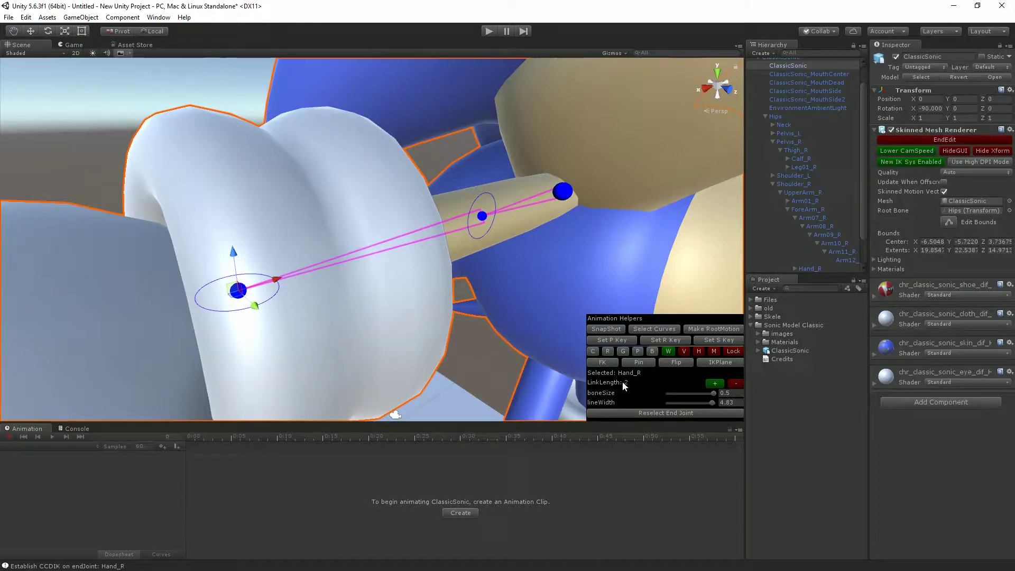
# Try IK link lengths of 1 and 4 on the Hand_R chain, then return the link length to 2
pyautogui.click(736, 383)
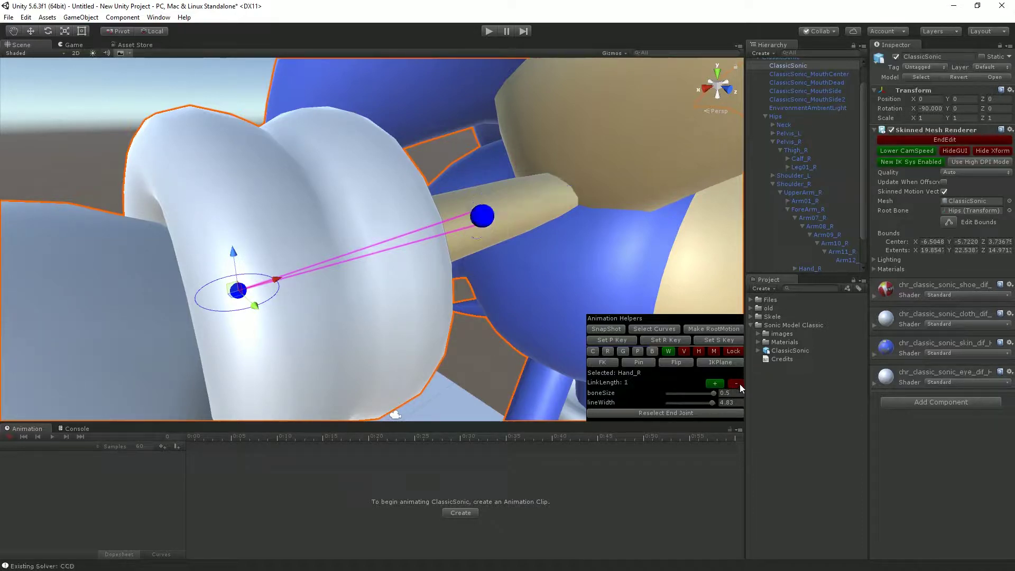
pyautogui.click(708, 381)
pyautogui.click(708, 381)
pyautogui.click(709, 381)
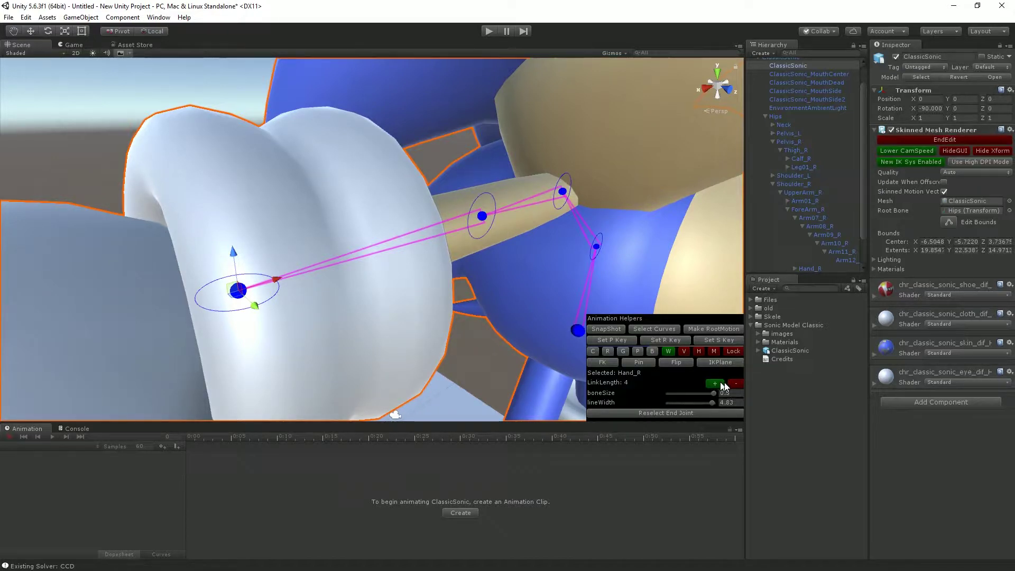
pyautogui.click(740, 383)
pyautogui.click(739, 384)
pyautogui.click(739, 384)
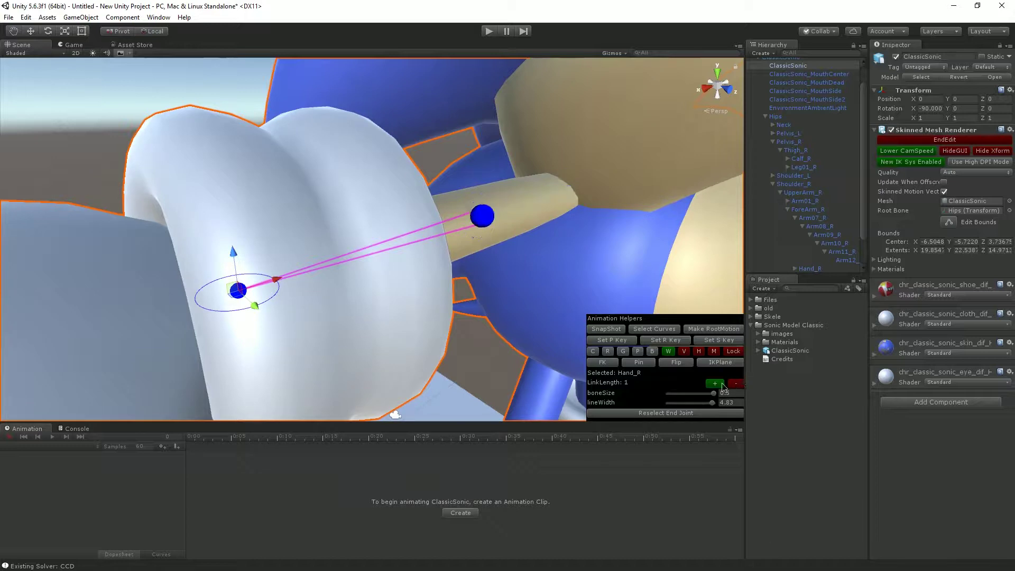
pyautogui.click(720, 384)
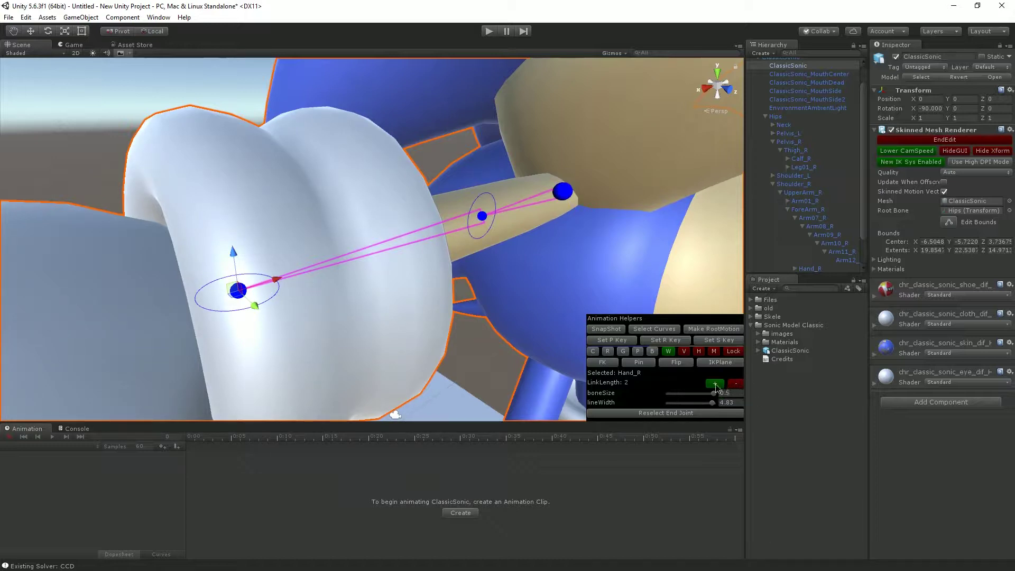
pyautogui.click(716, 384)
# Try bending the right arm by moving the Hand_R end joint toward the body
pyautogui.moveTo(344, 290); pyautogui.dragTo(297, 286, button='middle')
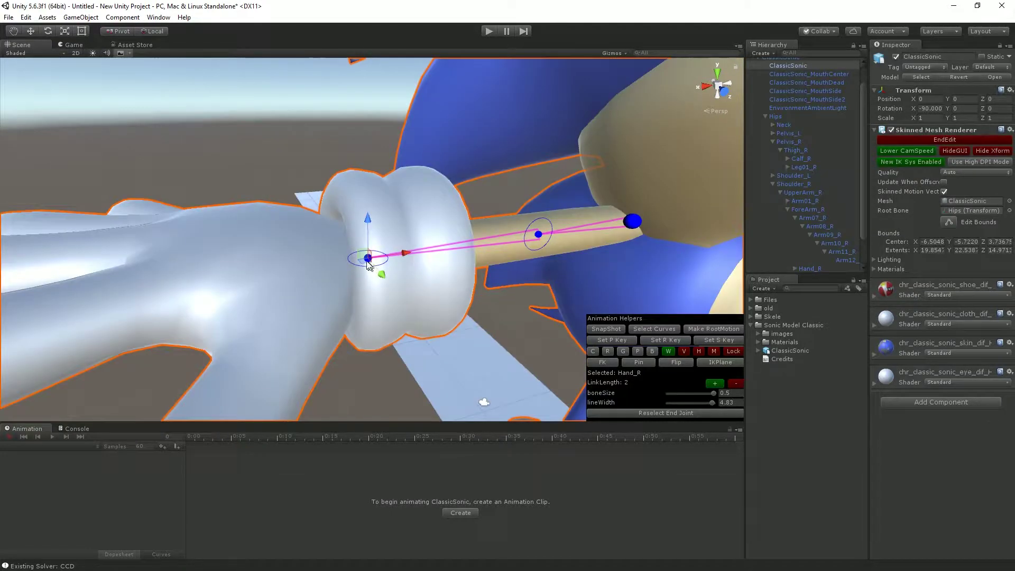
pyautogui.moveTo(369, 267); pyautogui.dragTo(421, 256)
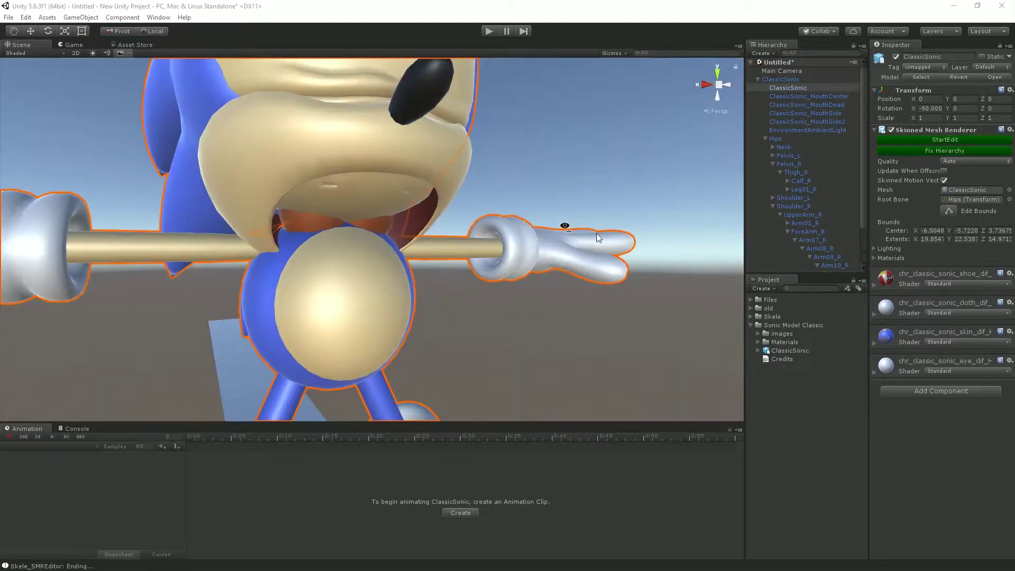
# Examine the character's overlapping mouth meshes from the front and from below
pyautogui.scroll(3, 596, 233)
pyautogui.moveTo(597, 233); pyautogui.dragTo(522, 189, button='right')
pyautogui.moveTo(539, 203); pyautogui.dragTo(511, 214, button='middle')
pyautogui.scroll(3, 511, 213)
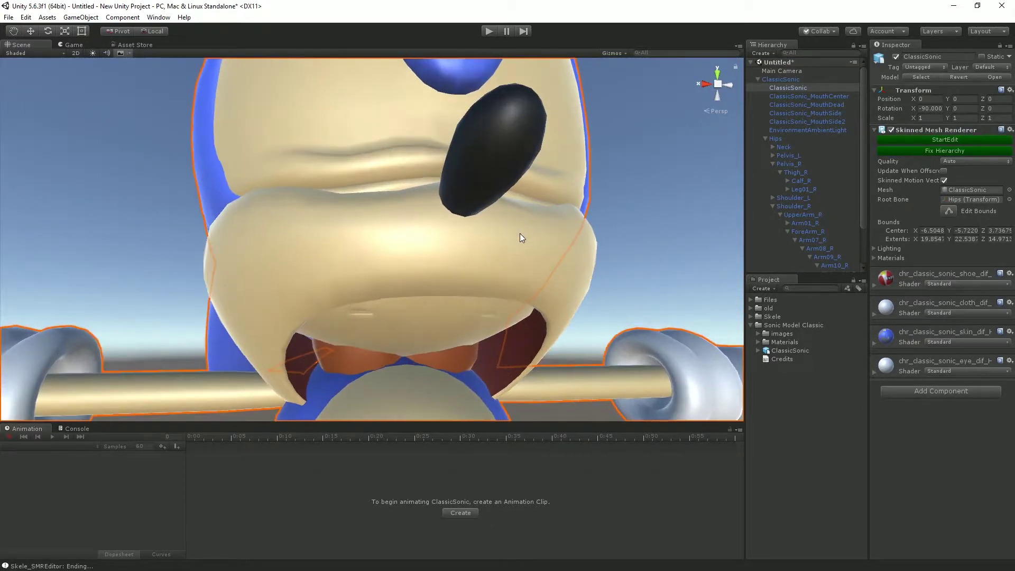
pyautogui.moveTo(478, 242); pyautogui.dragTo(503, 221, button='right')
pyautogui.moveTo(520, 391); pyautogui.dragTo(683, 275, button='right')
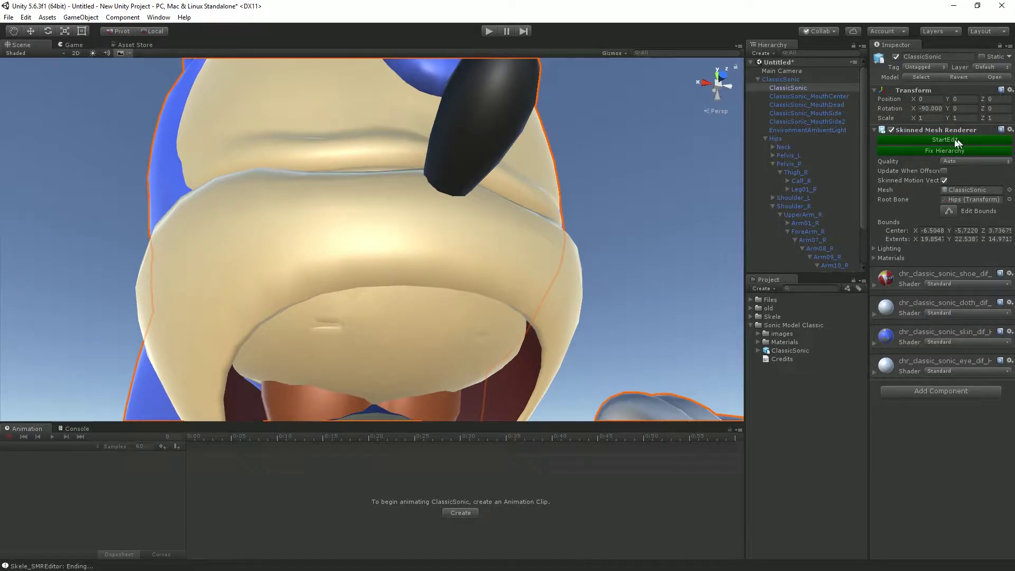
pyautogui.scroll(-3, 381, 155)
pyautogui.scroll(-2, 382, 155)
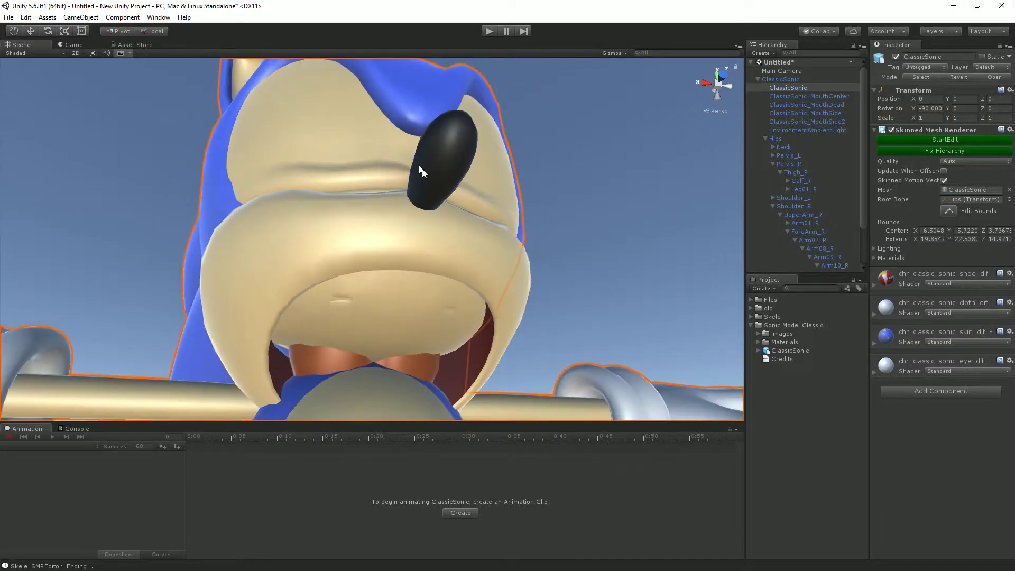
pyautogui.moveTo(449, 137); pyautogui.dragTo(454, 156, button='middle')
pyautogui.moveTo(455, 158); pyautogui.dragTo(469, 213, button='right')
pyautogui.scroll(-1, 470, 206)
pyautogui.moveTo(471, 191); pyautogui.dragTo(482, 215, button='middle')
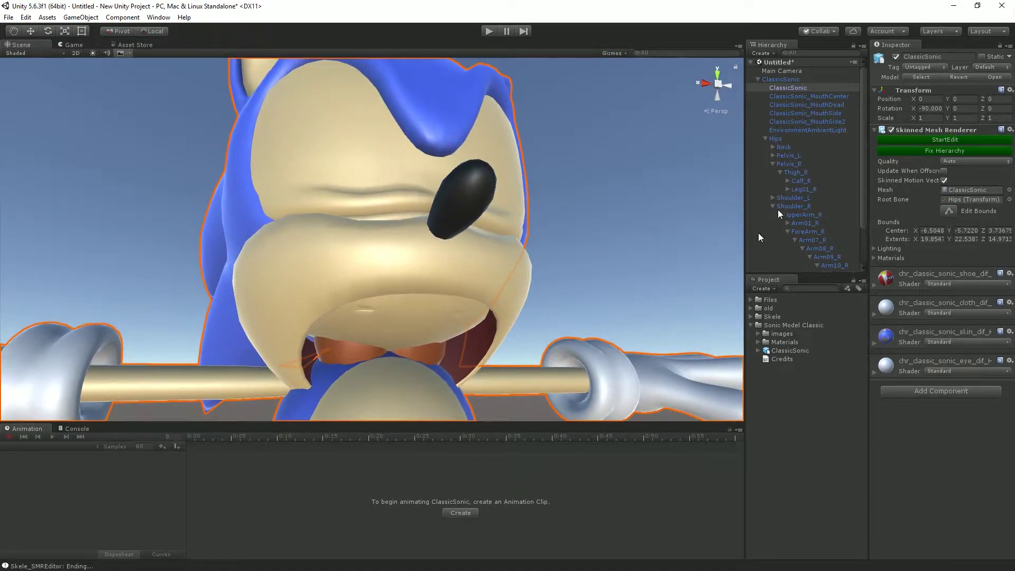
# Delete ClassicSonic_MouthCenter, ClassicSonic_MouthDead, ClassicSonic_MouthSide2 and EnvironmentAmbientLight from the ClassicSonic object
pyautogui.click(822, 95)
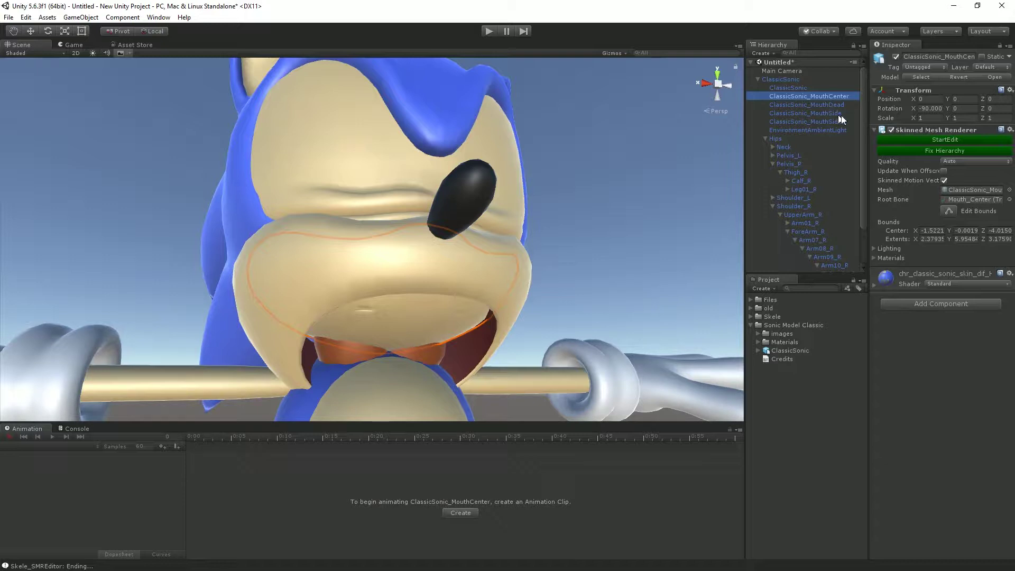
pyautogui.keyDown('ctrl'); pyautogui.click(843, 104); pyautogui.keyUp('ctrl')
pyautogui.keyDown('ctrl'); pyautogui.click(842, 122); pyautogui.keyUp('ctrl')
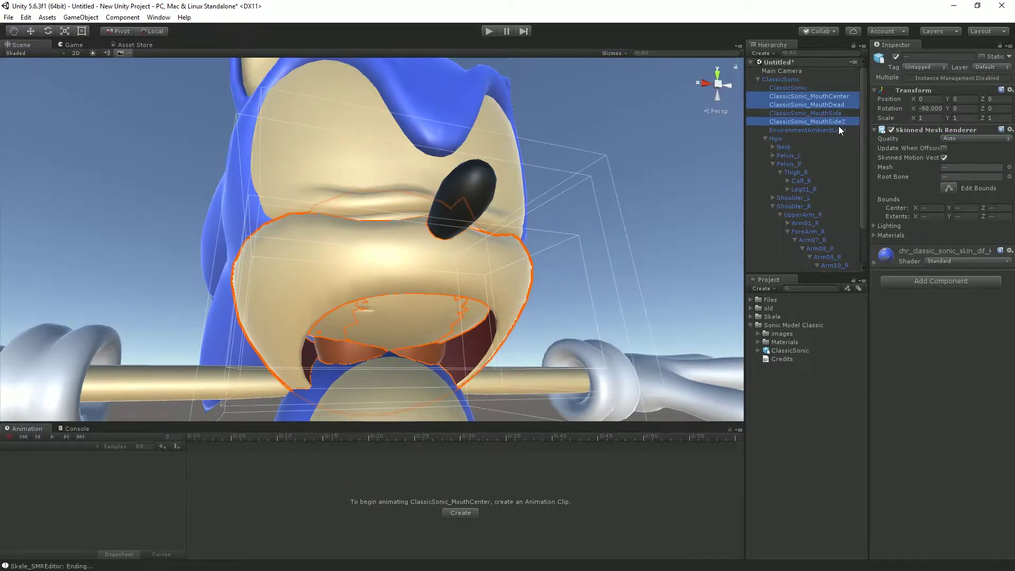
pyautogui.press('Delete')
pyautogui.press('Return')
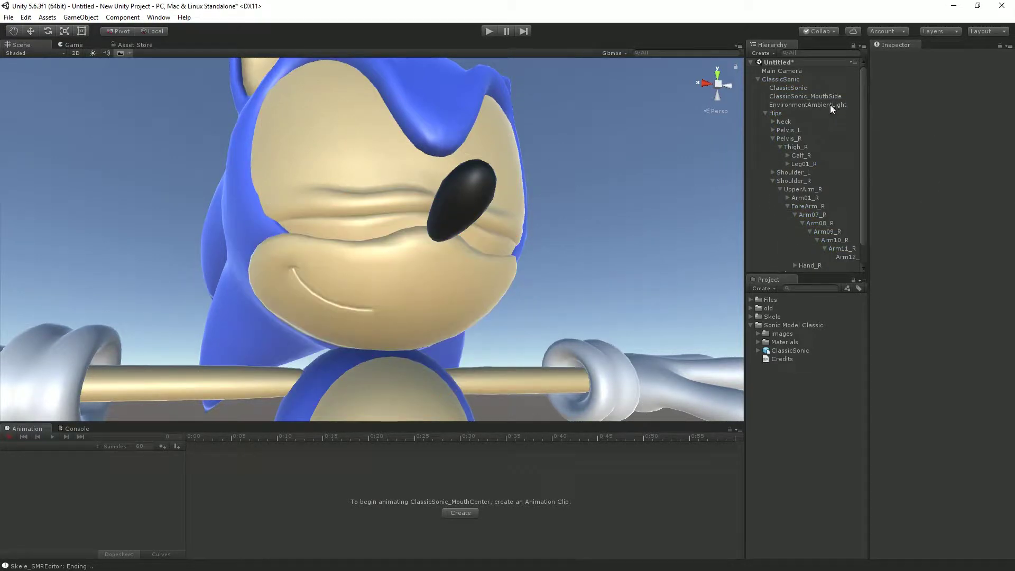
pyautogui.click(830, 105)
pyautogui.press('Delete')
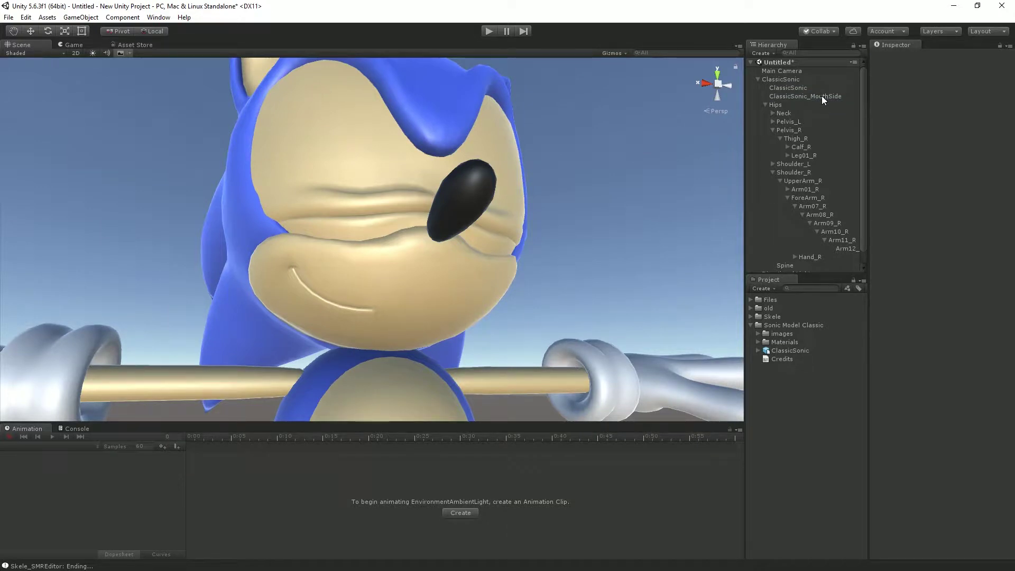
# Start bone editing on the ClassicSonic mesh again and switch it to IK mode
pyautogui.click(816, 89)
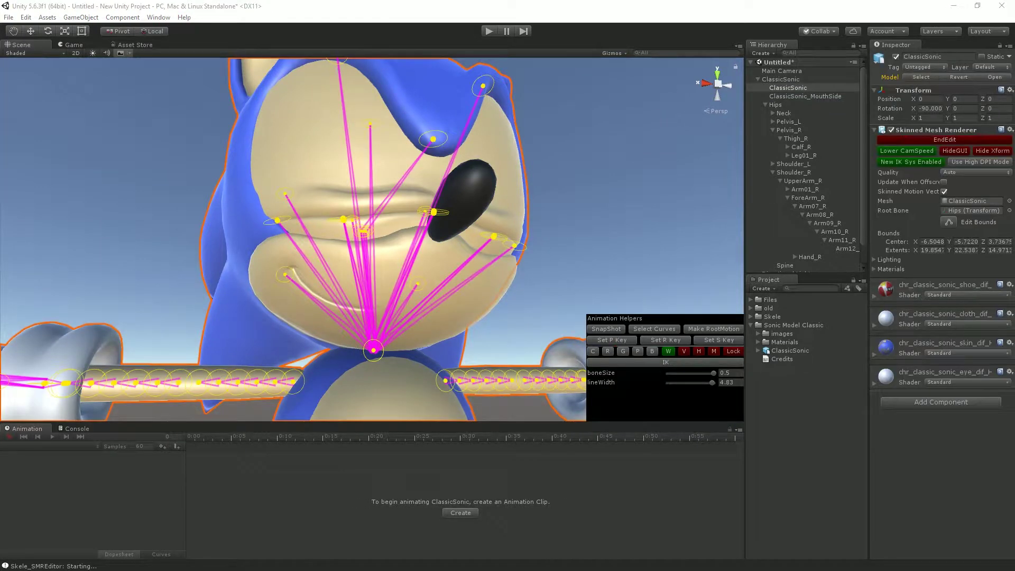
pyautogui.click(681, 361)
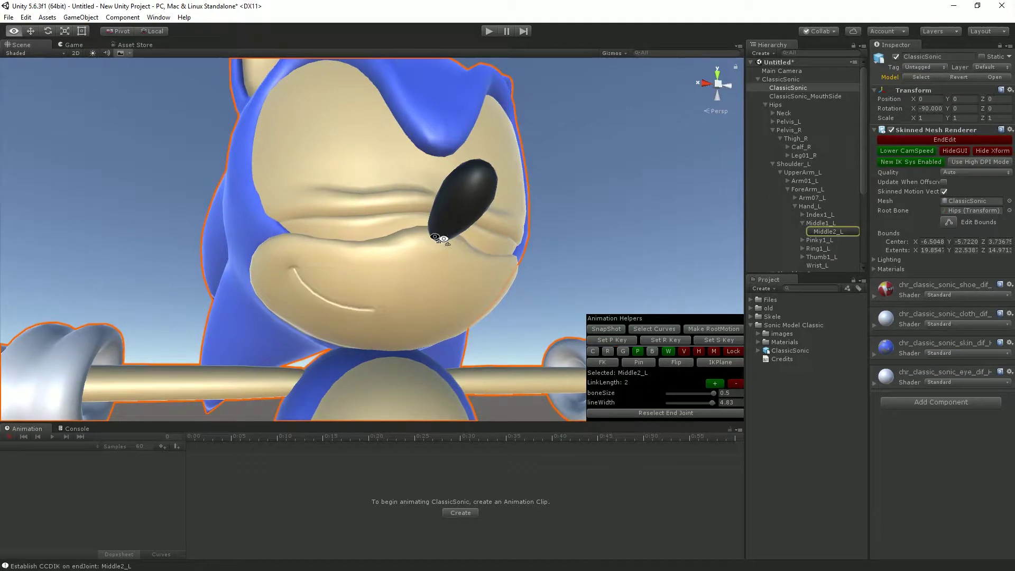
pyautogui.moveTo(442, 238); pyautogui.dragTo(381, 221, button='right')
pyautogui.scroll(4, 379, 227)
pyautogui.scroll(3, 378, 227)
pyautogui.moveTo(379, 228); pyautogui.dragTo(363, 243, button='middle')
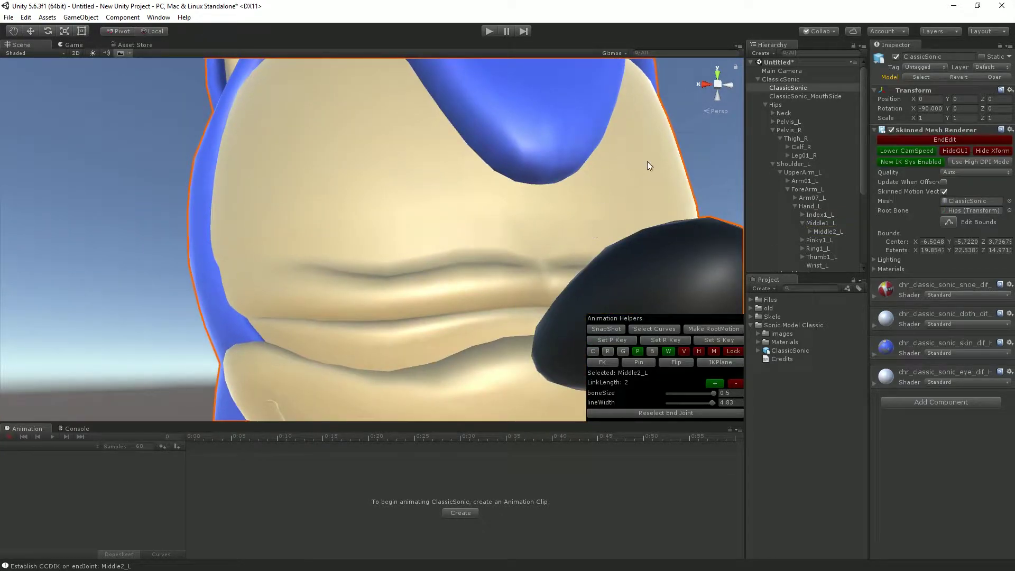
# Make EyeLidUp3_R the end joint and, with the move handle's orientation switched, pull it to open the right upper eyelid
pyautogui.press('Escape')
pyautogui.moveTo(636, 151); pyautogui.dragTo(623, 143, button='right')
pyautogui.moveTo(548, 217); pyautogui.dragTo(556, 175, button='right')
pyautogui.moveTo(503, 262); pyautogui.dragTo(531, 220, button='middle')
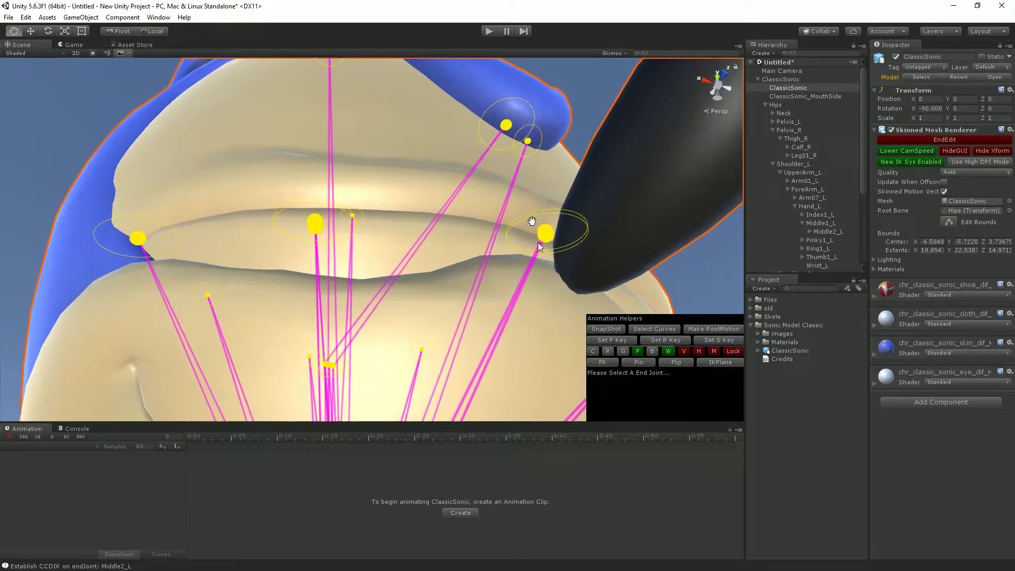
pyautogui.moveTo(531, 220); pyautogui.dragTo(505, 233, button='right')
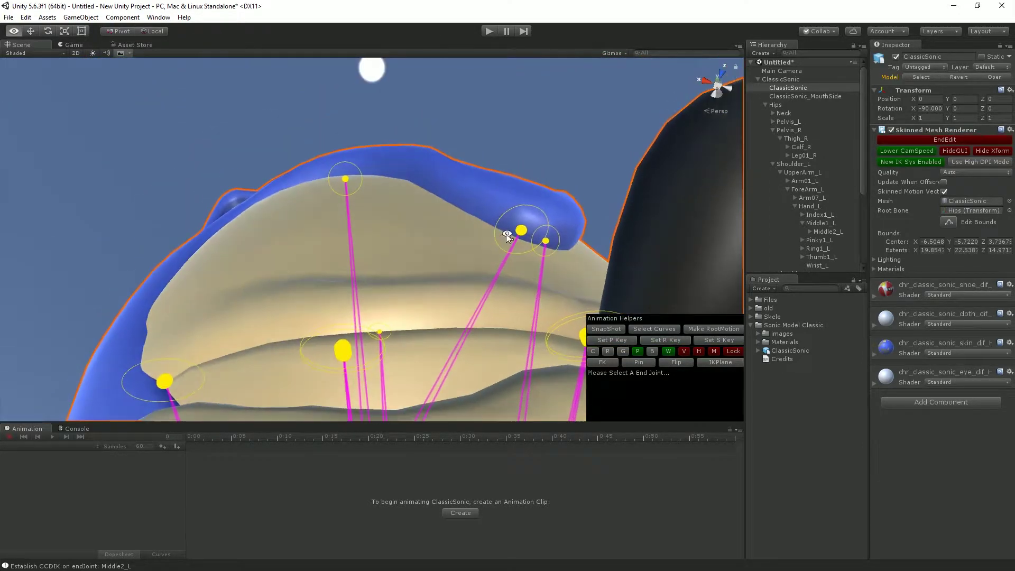
pyautogui.click(347, 180)
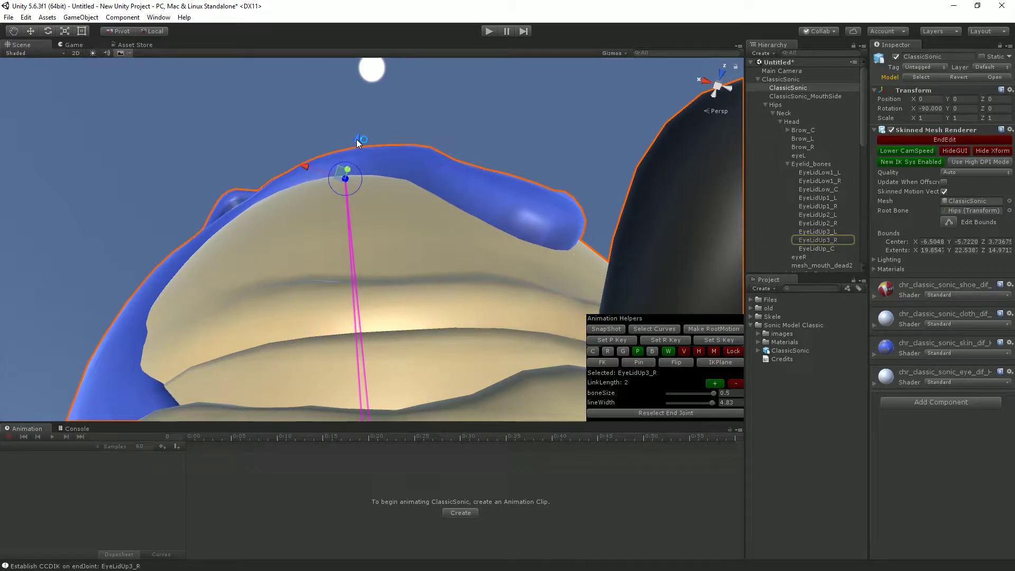
pyautogui.press('p')
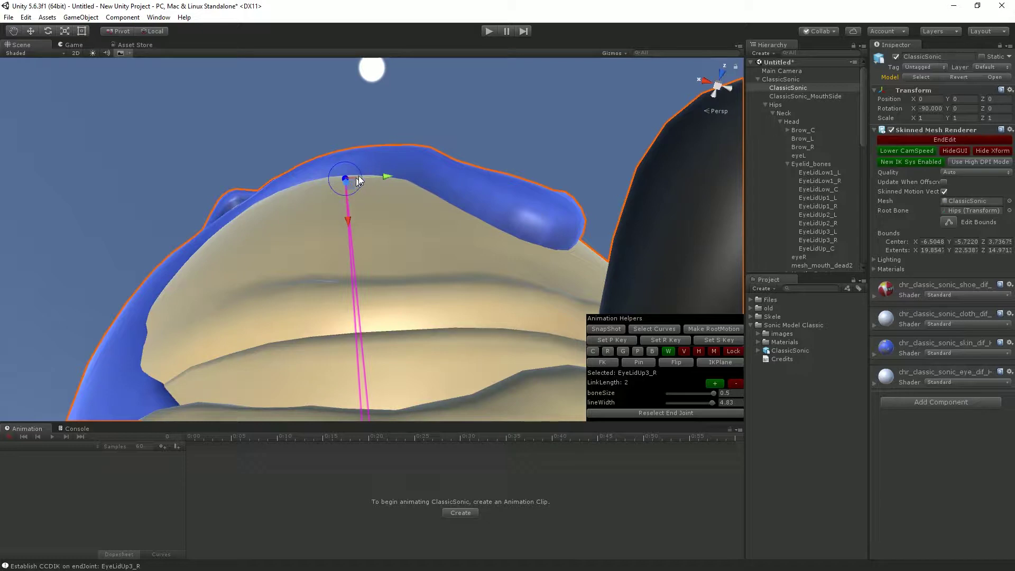
pyautogui.press('p')
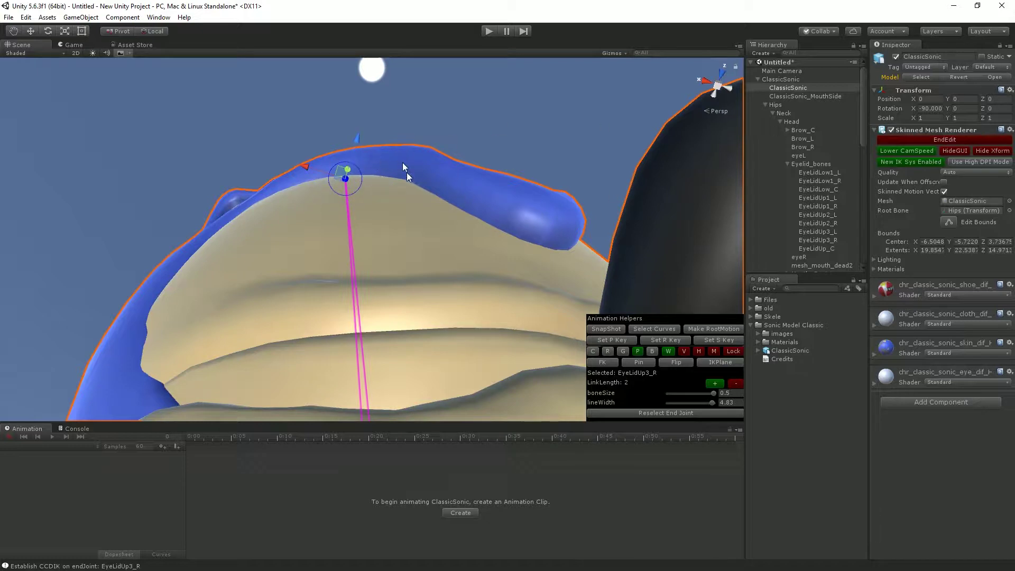
pyautogui.press('p')
pyautogui.moveTo(347, 221); pyautogui.dragTo(351, 260)
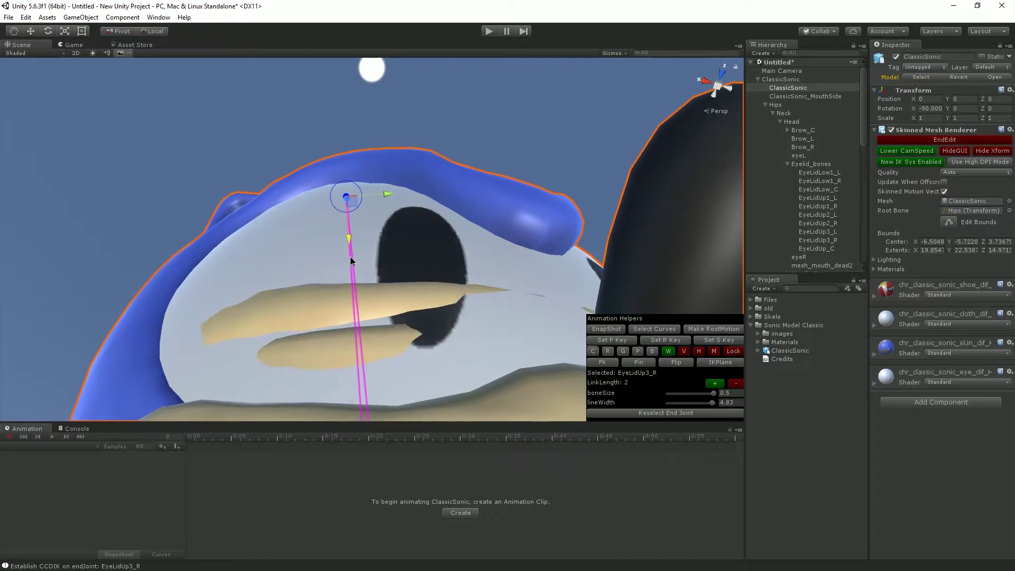
# Release the right eyelid joint and pull the EyeLidUp3_L end joint to open the left upper eyelid
pyautogui.scroll(-5, 472, 197)
pyautogui.keyDown('alt'); pyautogui.moveTo(471, 196); pyautogui.dragTo(382, 236); pyautogui.keyUp('alt')
pyautogui.scroll(5, 455, 201)
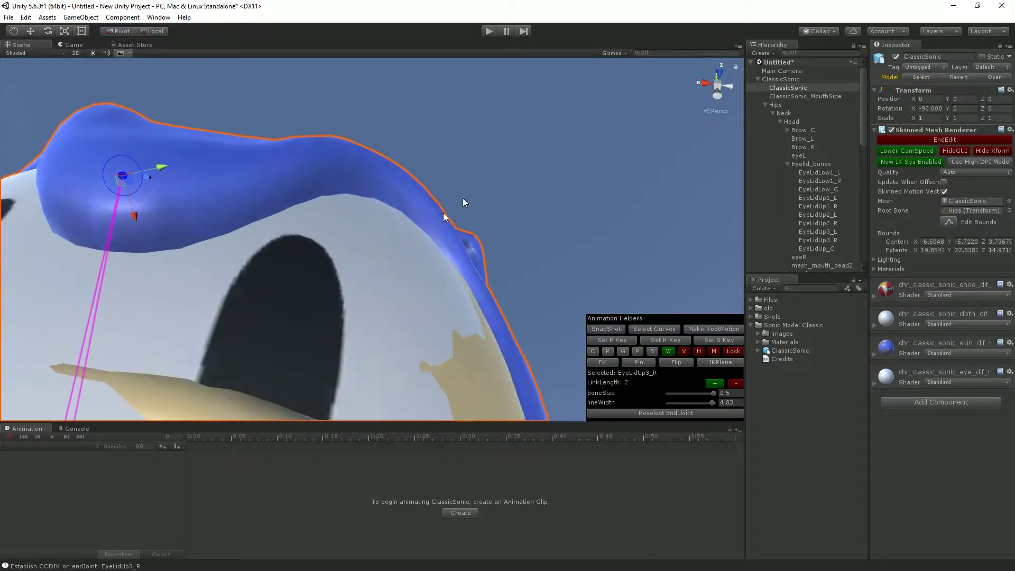
pyautogui.keyDown('alt'); pyautogui.moveTo(423, 206); pyautogui.dragTo(437, 201); pyautogui.keyUp('alt')
pyautogui.scroll(-6, 423, 221)
pyautogui.moveTo(415, 244); pyautogui.dragTo(428, 173, button='middle')
pyautogui.keyDown('alt'); pyautogui.moveTo(428, 173); pyautogui.dragTo(436, 114); pyautogui.keyUp('alt')
pyautogui.press('Escape')
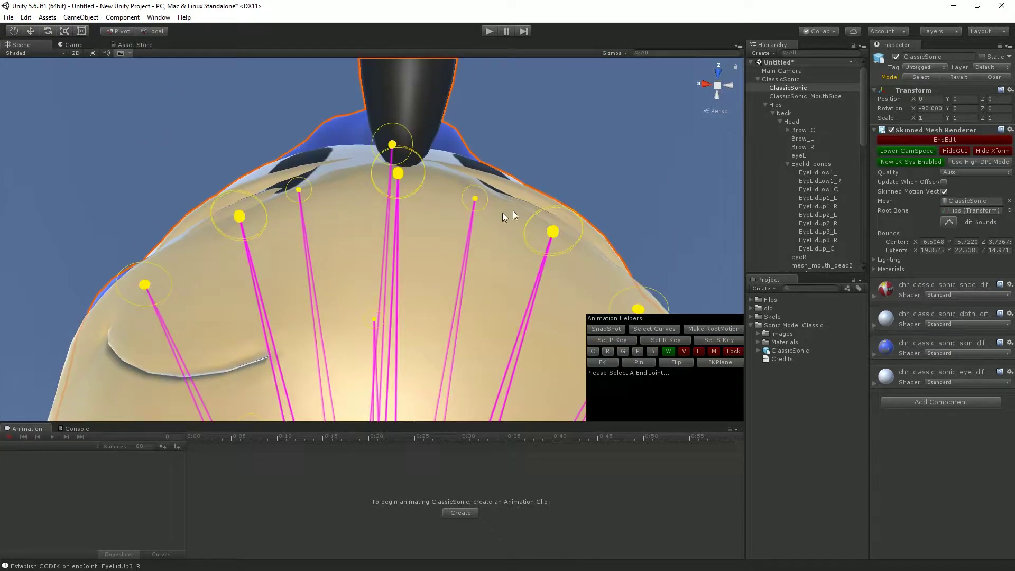
pyautogui.moveTo(533, 184); pyautogui.dragTo(497, 233, button='middle')
pyautogui.scroll(3, 496, 233)
pyautogui.click(436, 289)
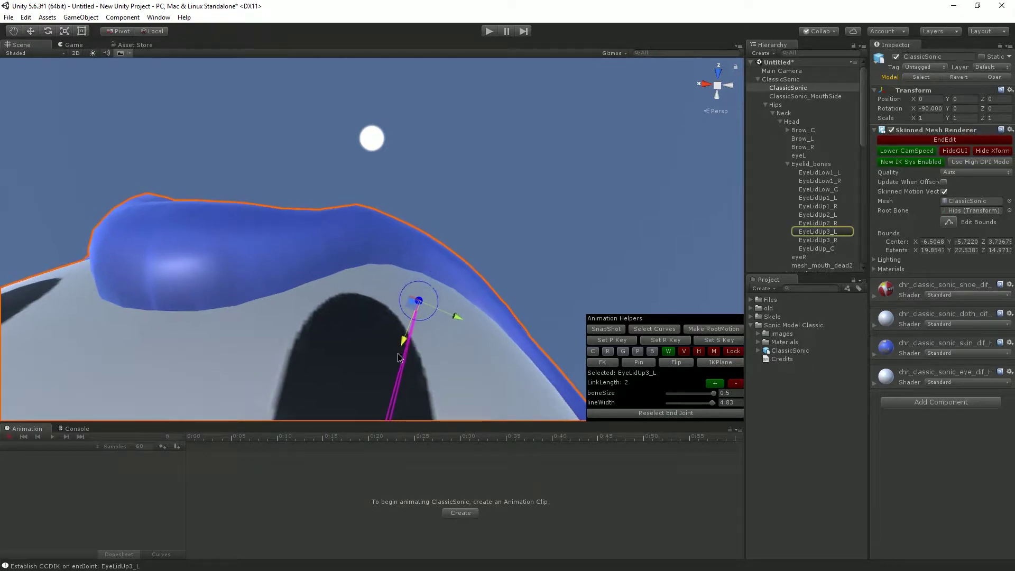
pyautogui.moveTo(411, 345); pyautogui.dragTo(496, 231, button='middle')
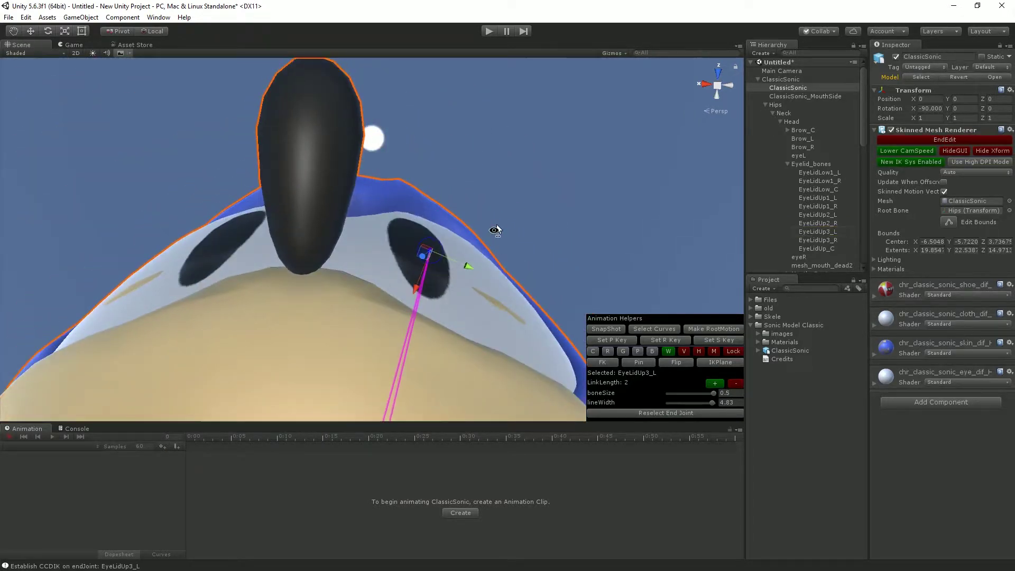
# Make EyeLidLow_C the end joint and move it slightly along its red axis to adjust the lower eyelids
pyautogui.moveTo(496, 231); pyautogui.dragTo(461, 236, button='right')
pyautogui.moveTo(462, 236); pyautogui.dragTo(496, 274, button='middle')
pyautogui.press('Escape')
pyautogui.moveTo(467, 279); pyautogui.dragTo(455, 255, button='right')
pyautogui.click(473, 214)
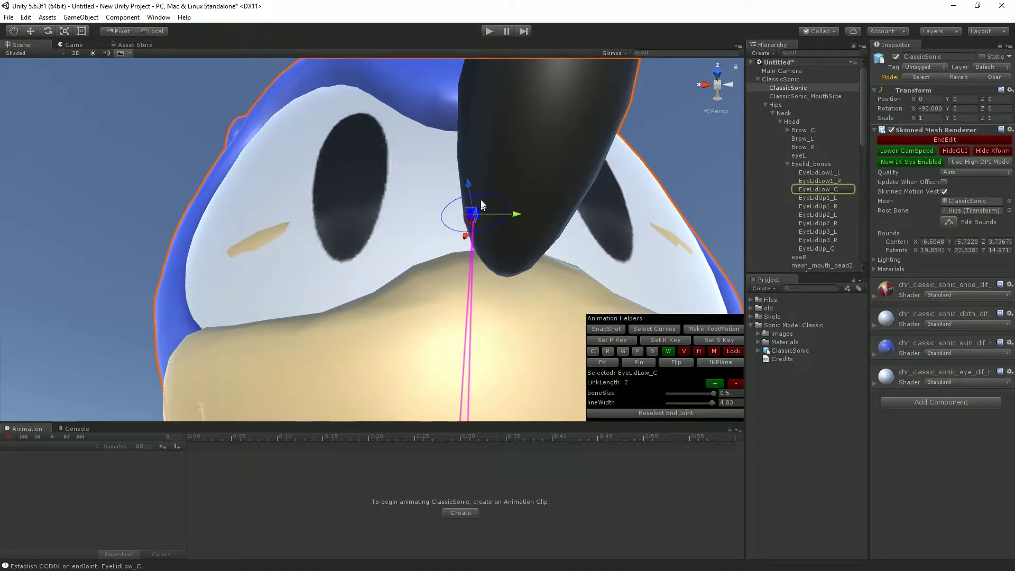
pyautogui.moveTo(465, 234); pyautogui.dragTo(464, 246)
pyautogui.moveTo(463, 246); pyautogui.dragTo(466, 266, button='right')
pyautogui.moveTo(467, 266); pyautogui.dragTo(523, 267, button='middle')
pyautogui.moveTo(408, 254); pyautogui.dragTo(465, 263, button='right')
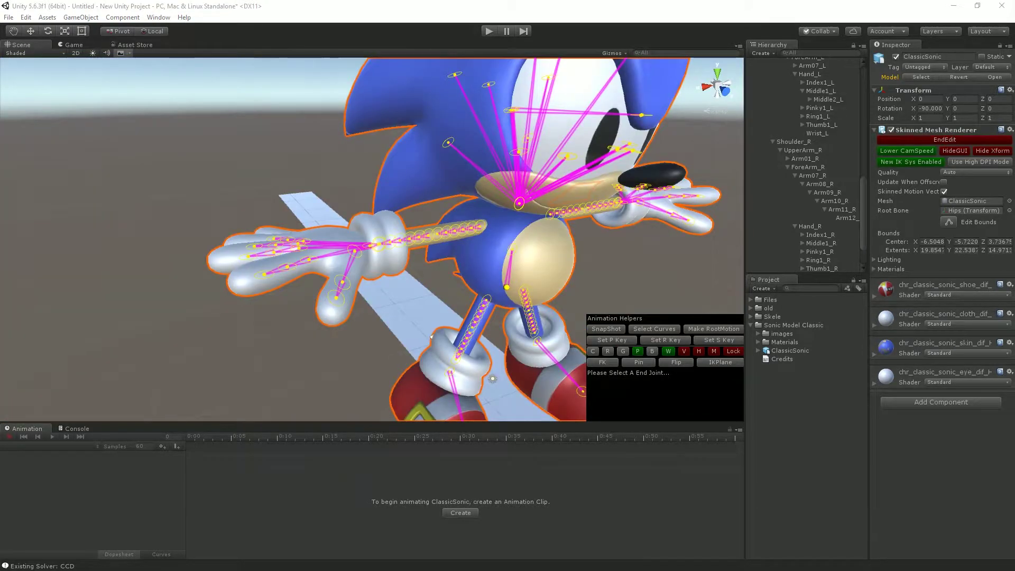
# Swing the right arm back beside the body by moving the Hand_R end joint
pyautogui.moveTo(434, 307); pyautogui.dragTo(331, 304, button='right')
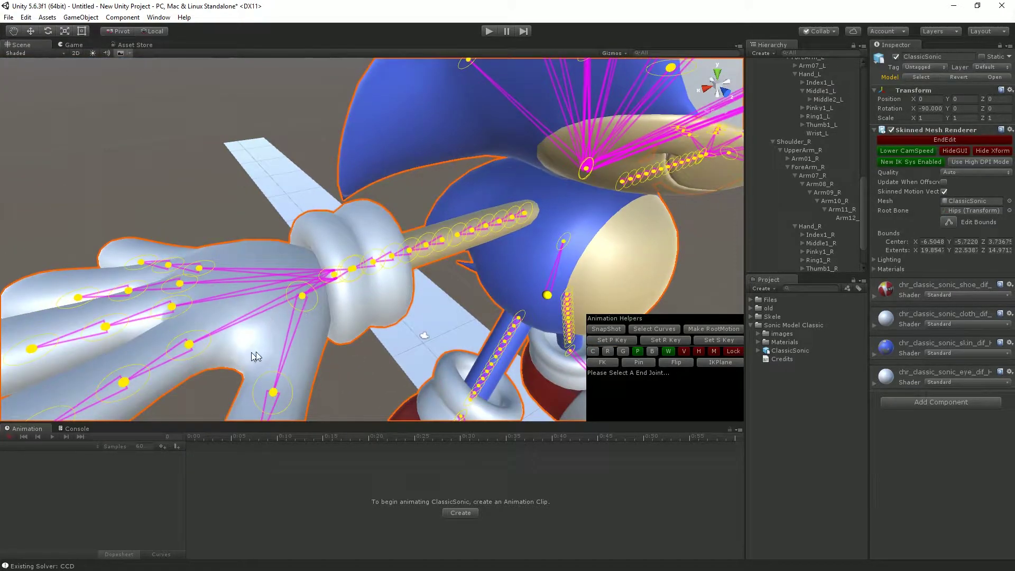
pyautogui.click(318, 304)
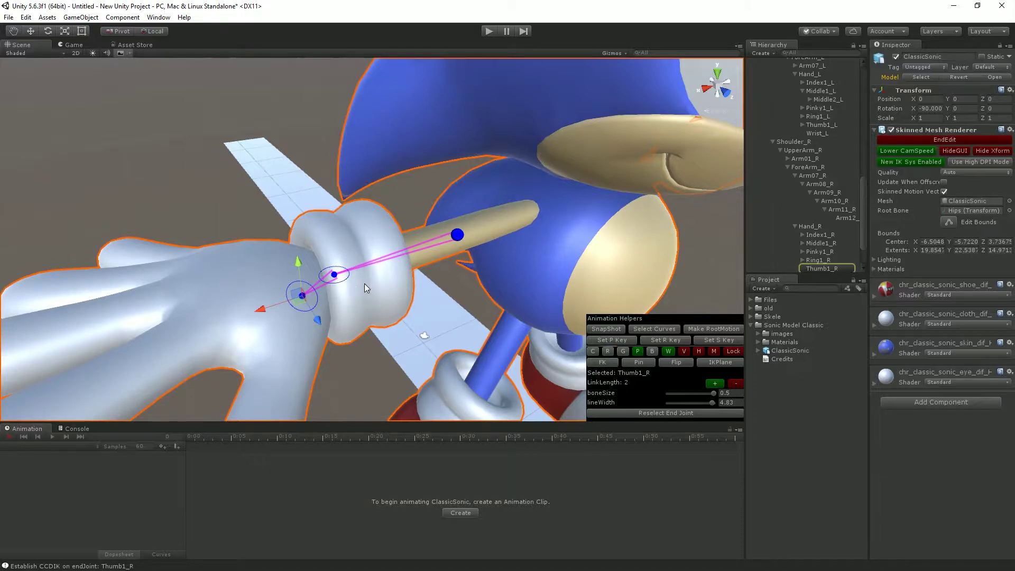
pyautogui.moveTo(364, 283); pyautogui.dragTo(350, 320, button='right')
pyautogui.press('Escape')
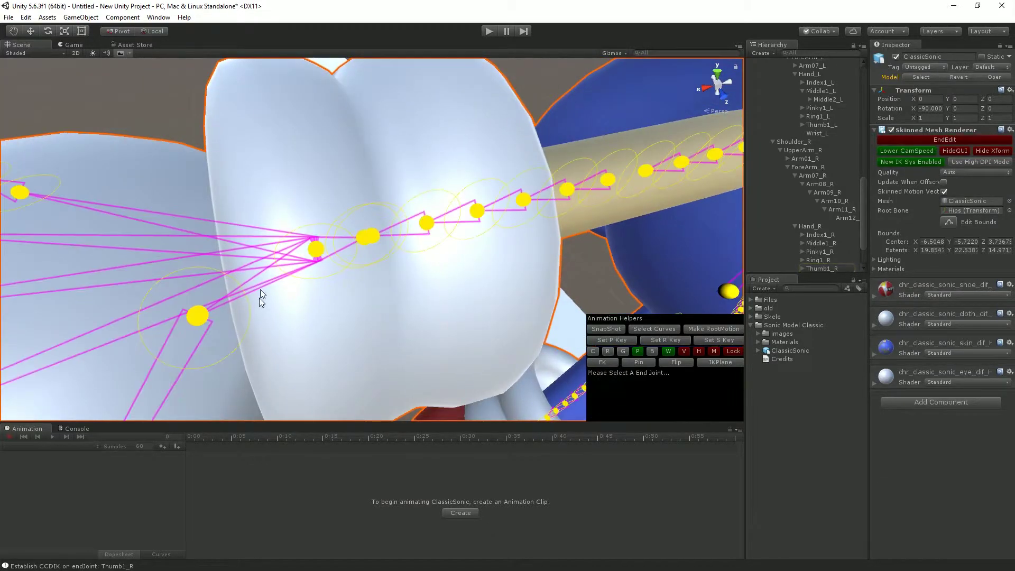
pyautogui.click(317, 249)
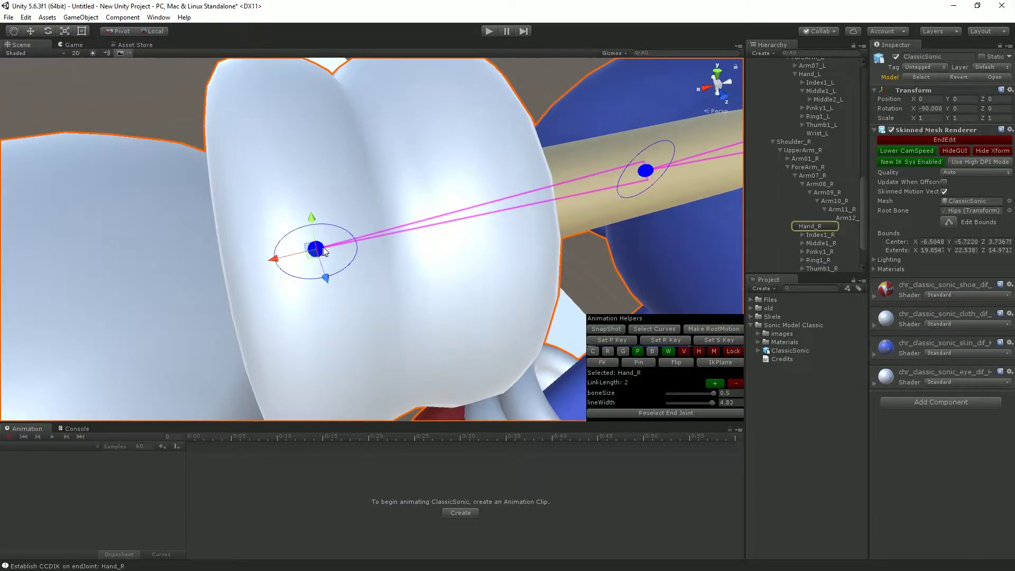
pyautogui.moveTo(350, 294); pyautogui.dragTo(431, 258, button='right')
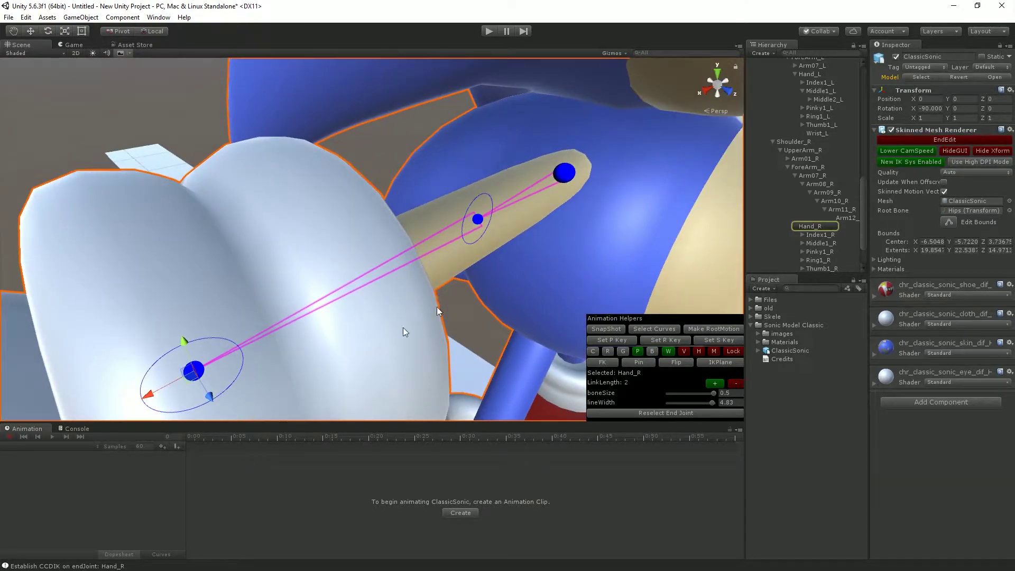
pyautogui.scroll(-5, 492, 251)
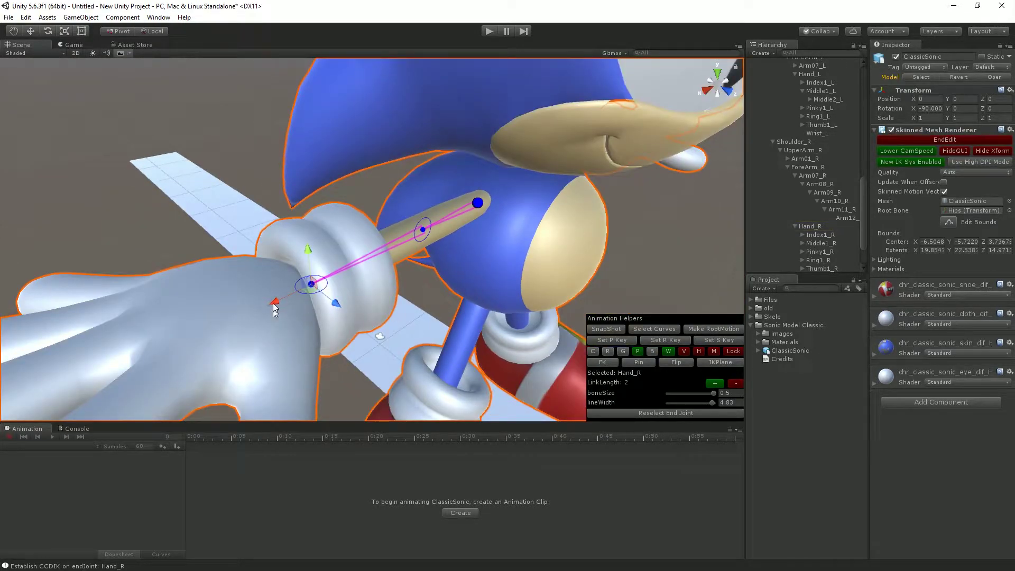
pyautogui.moveTo(315, 288); pyautogui.dragTo(465, 241)
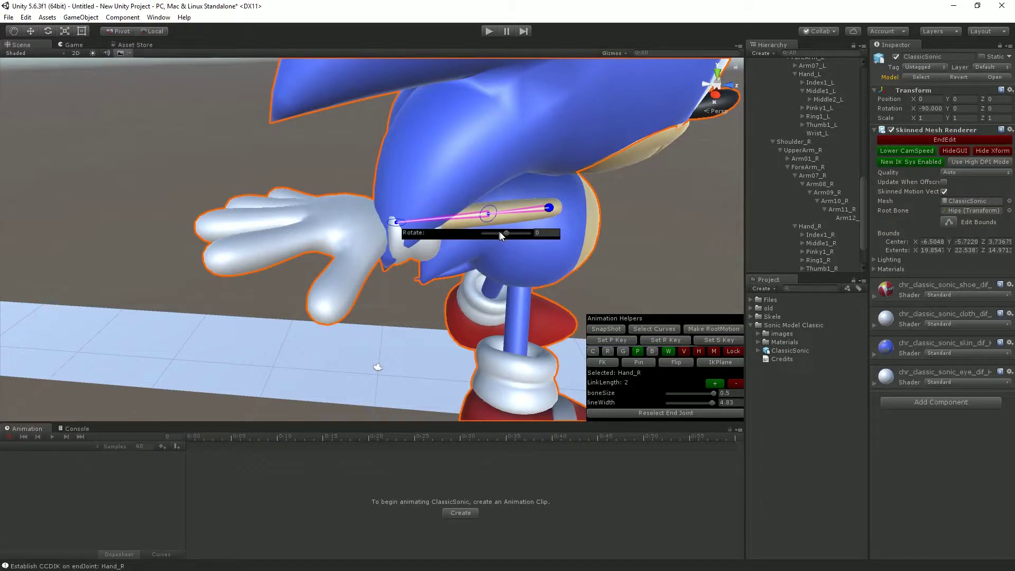
# Rotate the Hand_R joint by 79 and release it
pyautogui.moveTo(501, 235); pyautogui.dragTo(342, 232)
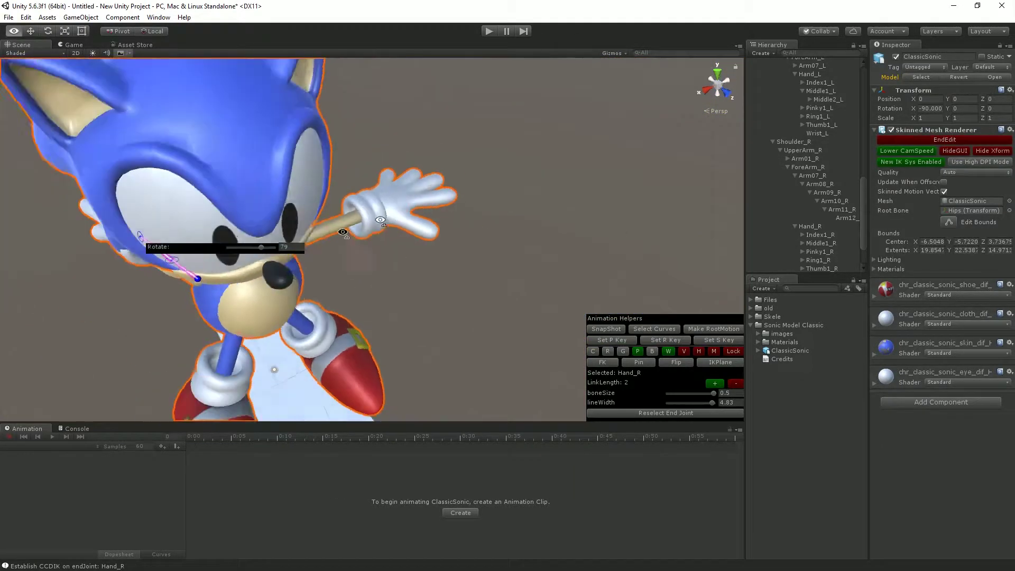
pyautogui.moveTo(342, 232); pyautogui.dragTo(367, 233, button='right')
pyautogui.click(381, 199)
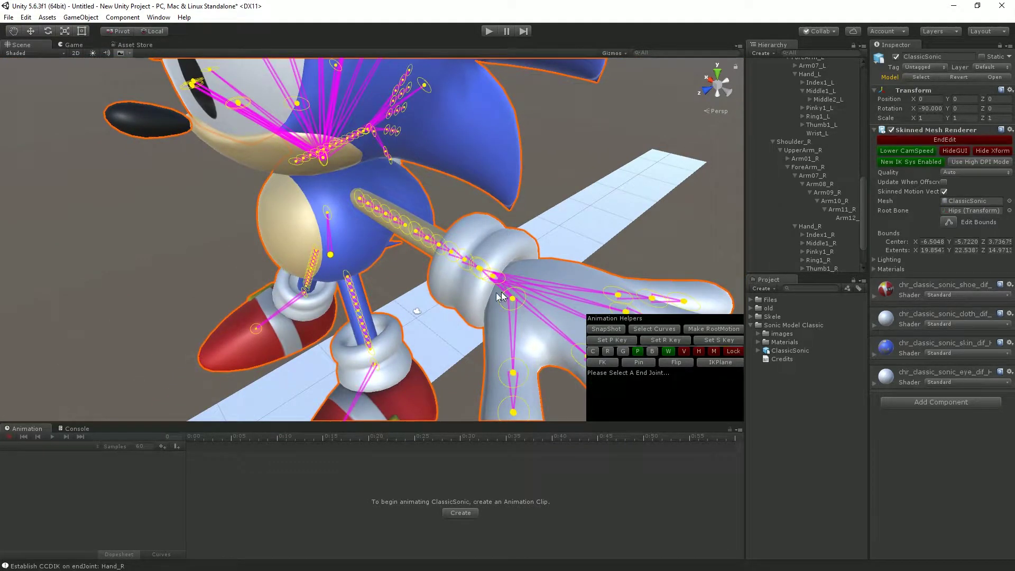
# Swing the left arm back beside the body with the Hand_L end joint and rotate that joint by -67
pyautogui.moveTo(499, 294); pyautogui.dragTo(462, 303, button='right')
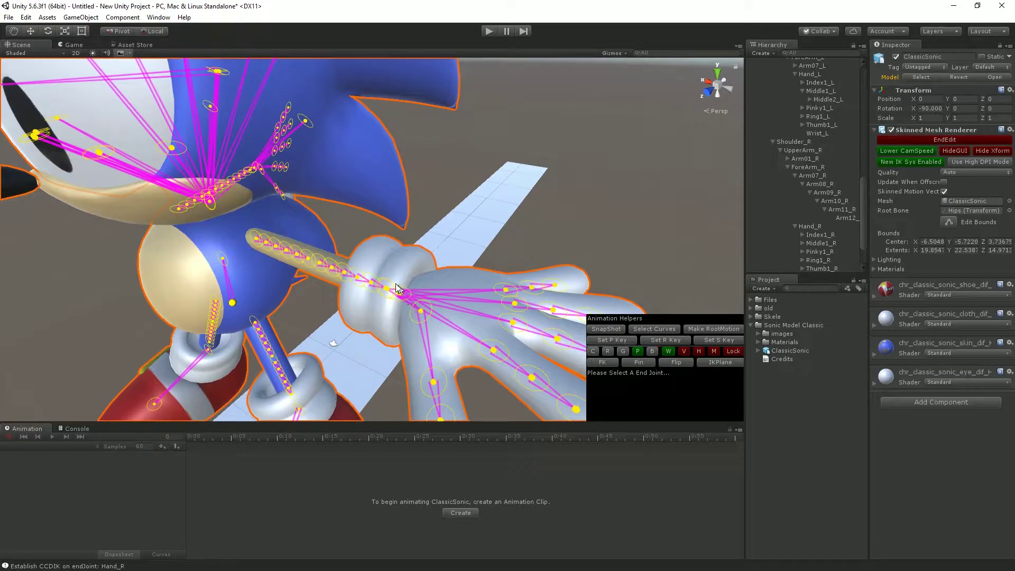
pyautogui.scroll(2, 396, 293)
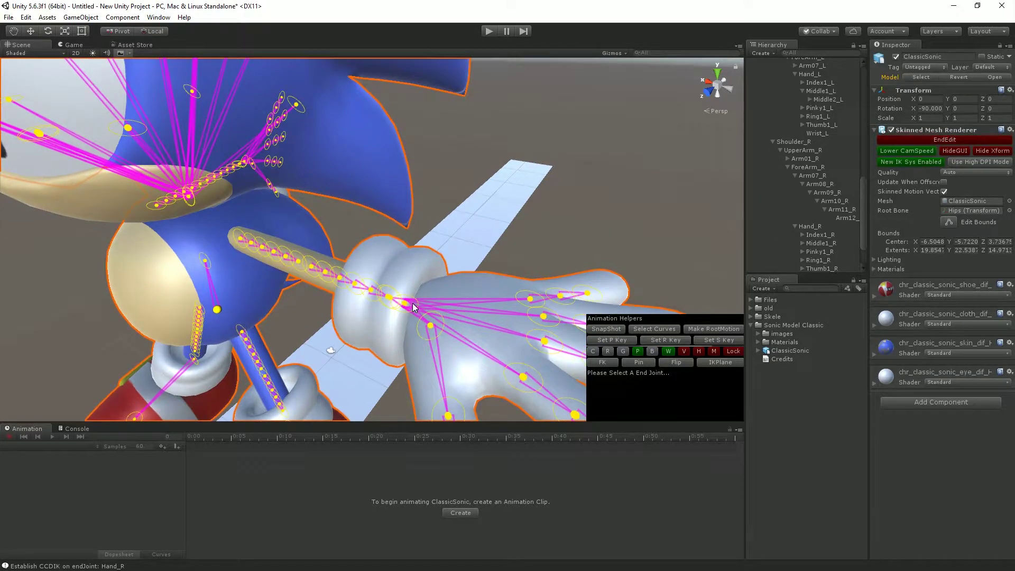
pyautogui.click(413, 304)
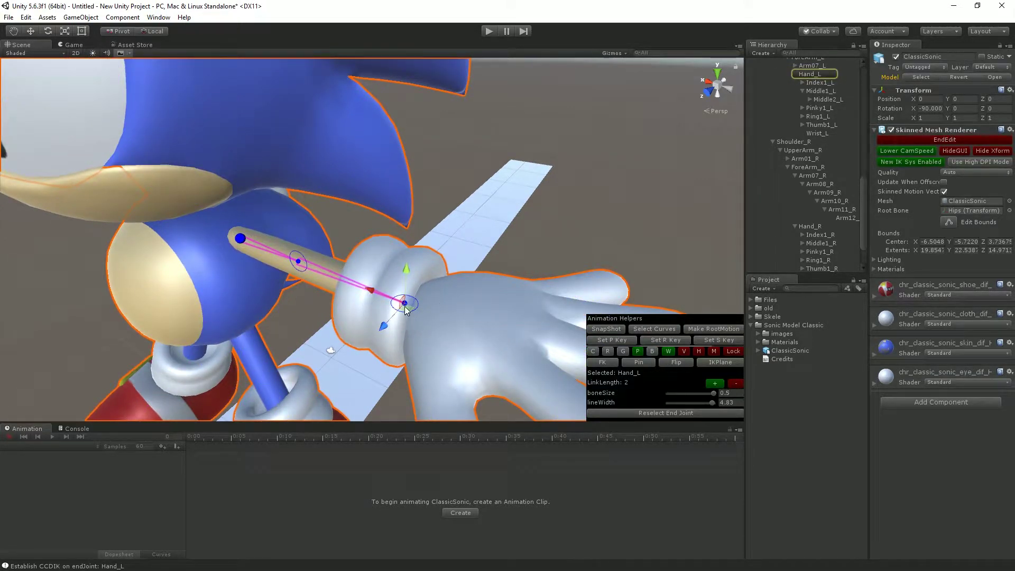
pyautogui.moveTo(405, 304); pyautogui.dragTo(523, 165)
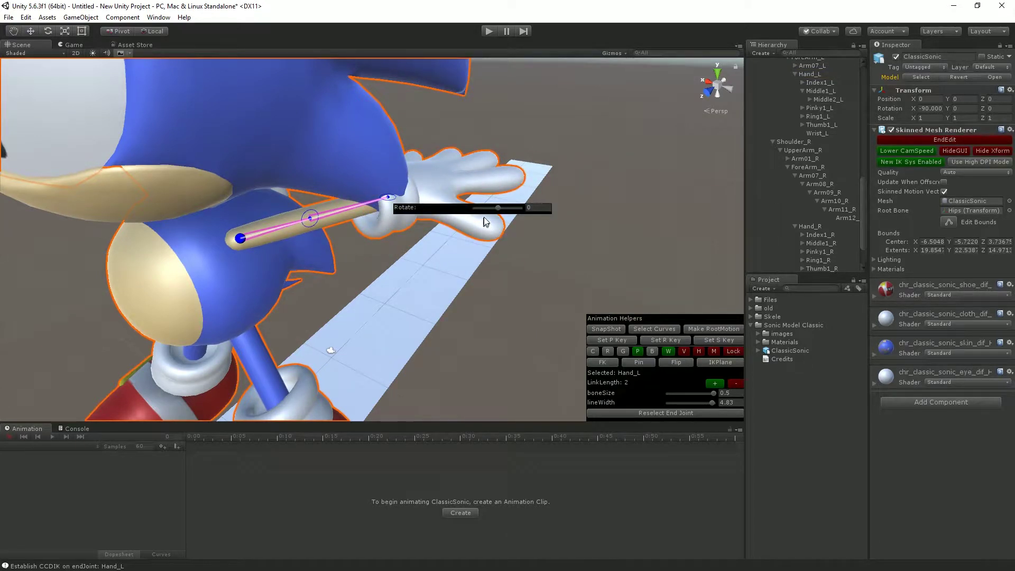
pyautogui.moveTo(498, 208)
pyautogui.mouseDown()
pyautogui.moveTo(453, 260)
pyautogui.moveTo(554, 228)
pyautogui.moveTo(516, 208)
pyautogui.mouseUp()
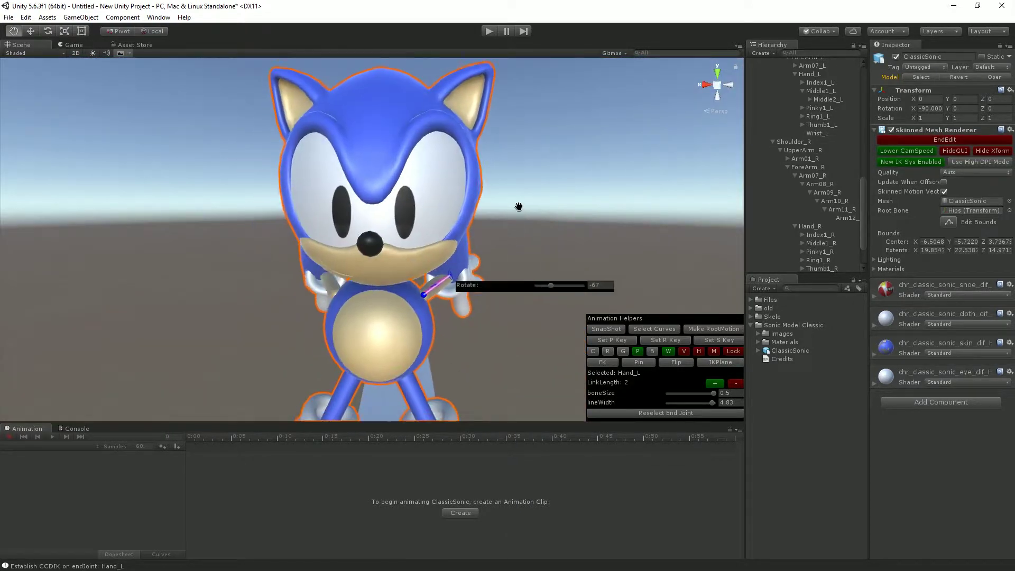
pyautogui.scroll(5, 521, 186)
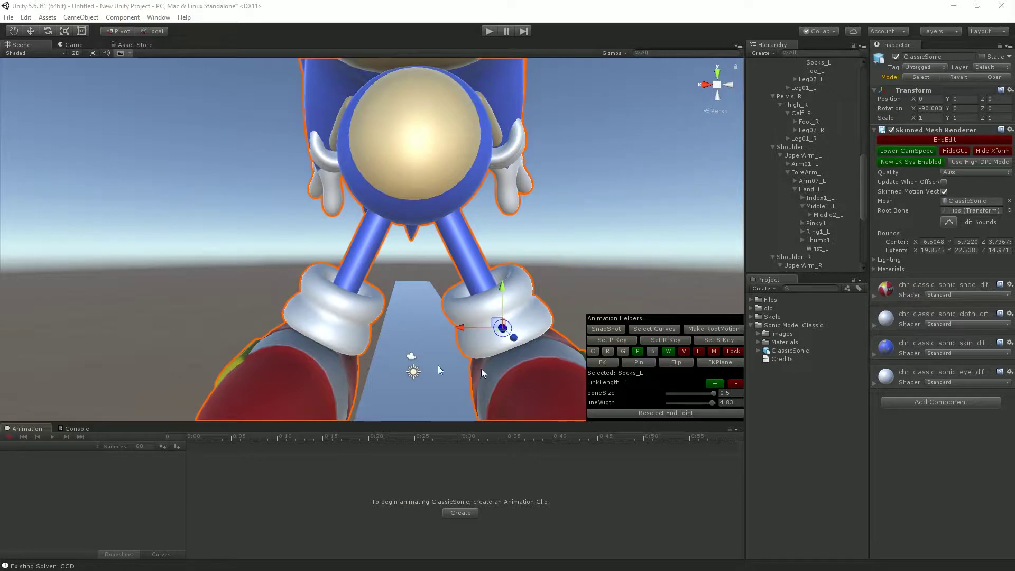
# Move the Foot_R end joint inward so the right leg stands straight under the body, and release it
pyautogui.keyDown('alt'); pyautogui.moveTo(481, 369); pyautogui.dragTo(426, 327); pyautogui.keyUp('alt')
pyautogui.scroll(5, 426, 328)
pyautogui.scroll(-3, 433, 354)
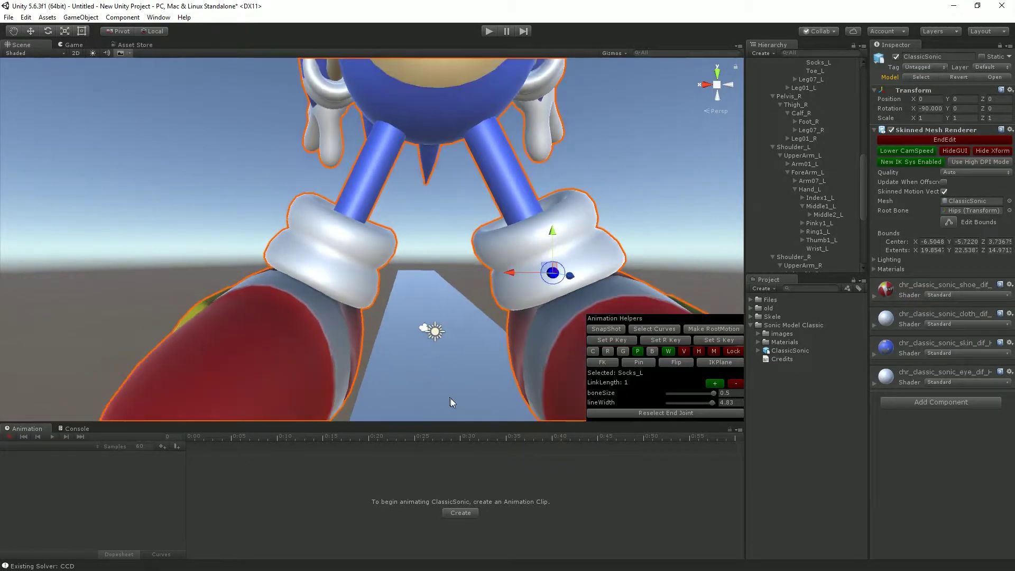
pyautogui.keyDown('alt'); pyautogui.moveTo(450, 398); pyautogui.dragTo(466, 378); pyautogui.keyUp('alt')
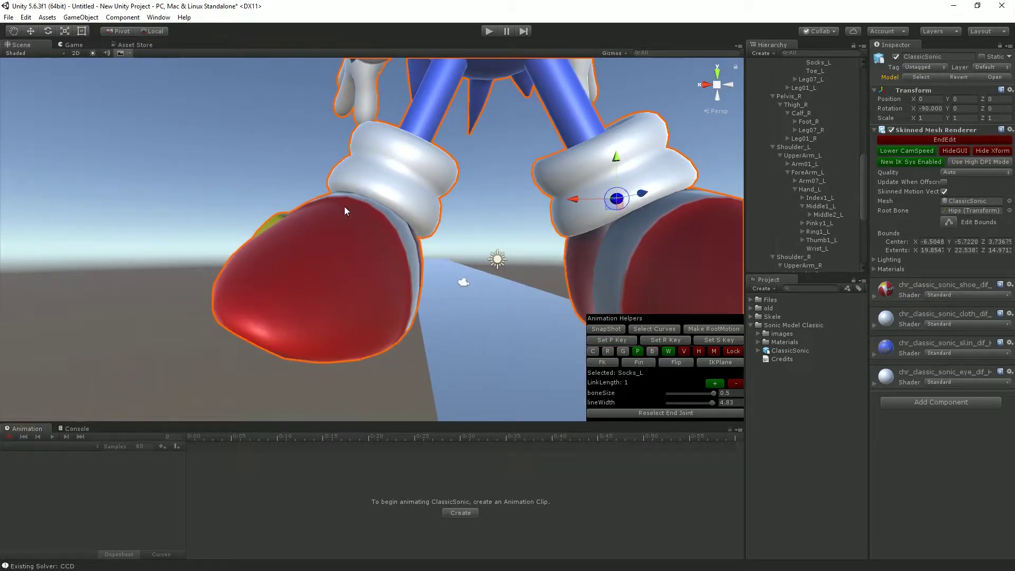
pyautogui.click(383, 200)
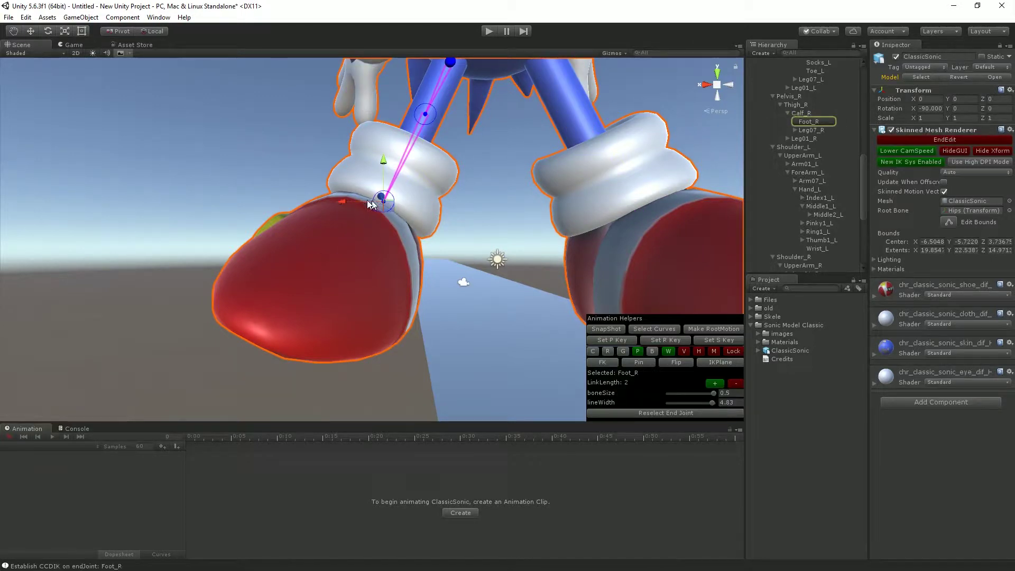
pyautogui.scroll(-2, 423, 170)
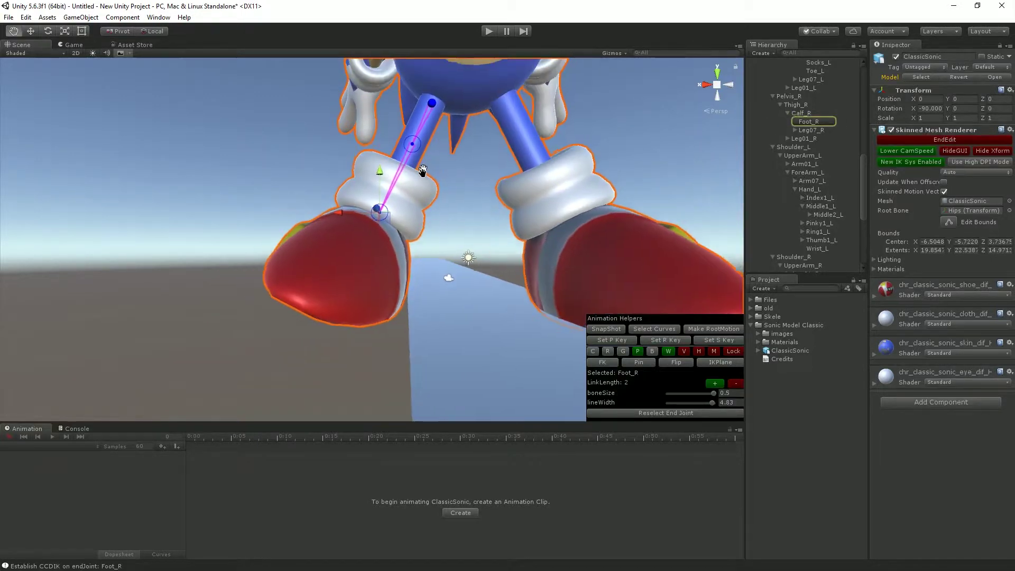
pyautogui.moveTo(423, 170); pyautogui.dragTo(395, 230)
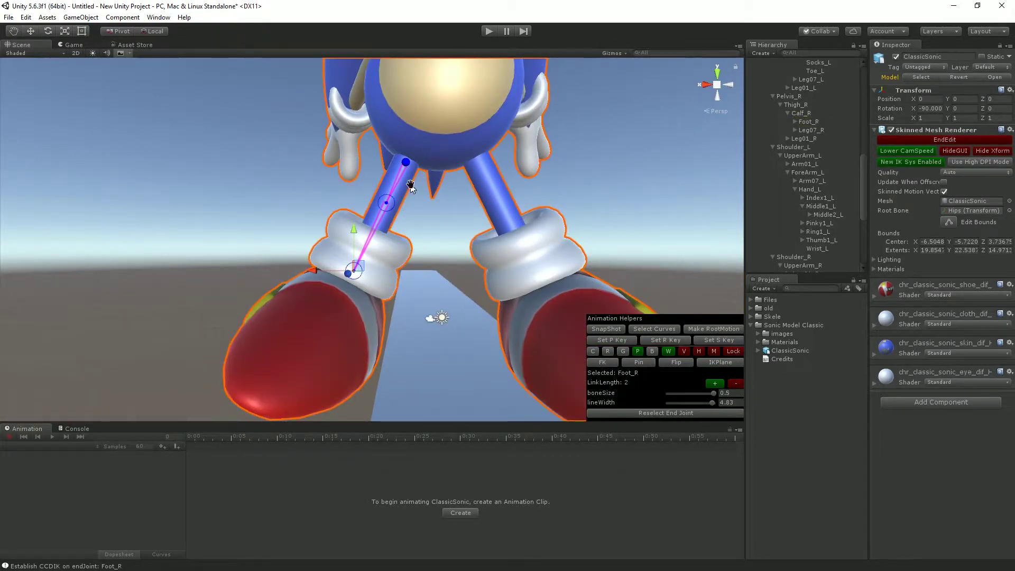
pyautogui.moveTo(410, 186); pyautogui.dragTo(426, 138)
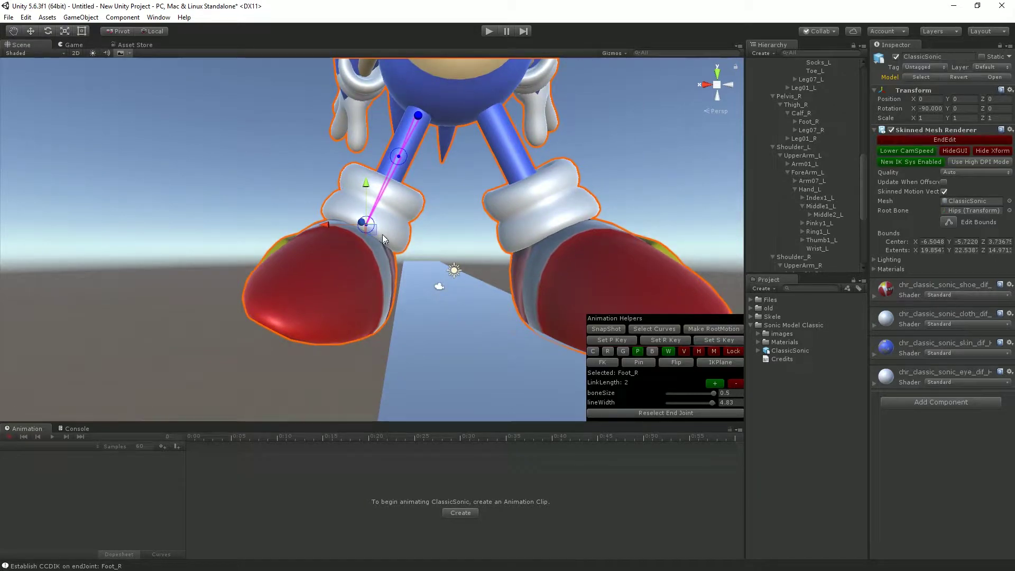
pyautogui.moveTo(373, 230); pyautogui.dragTo(415, 312)
pyautogui.moveTo(414, 312); pyautogui.dragTo(501, 270, button='middle')
pyautogui.click(500, 270)
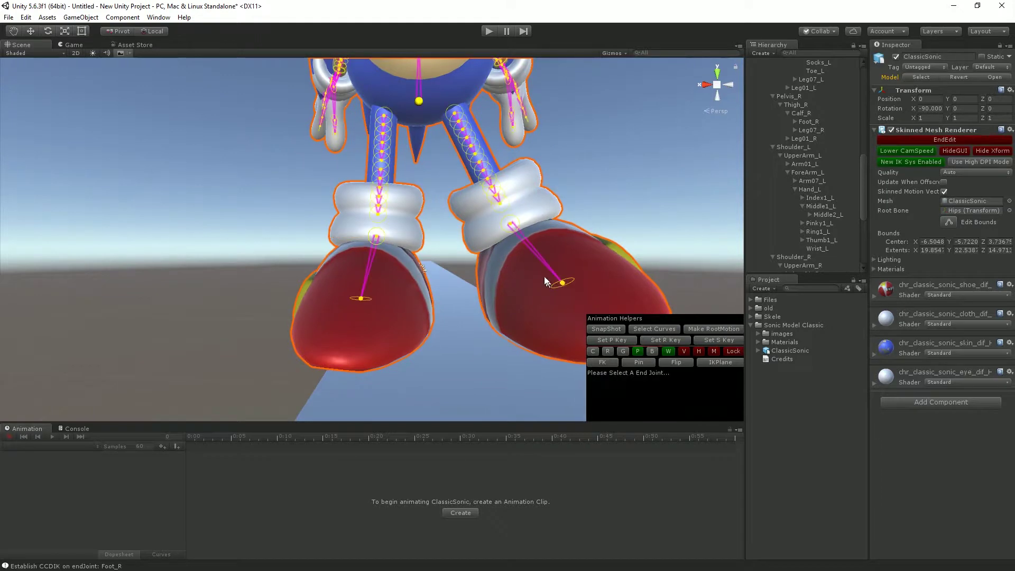
# Move the Socks_L end joint inward with a link length of 3 so the left leg stands straight under the body
pyautogui.click(511, 226)
pyautogui.moveTo(509, 233); pyautogui.dragTo(608, 185)
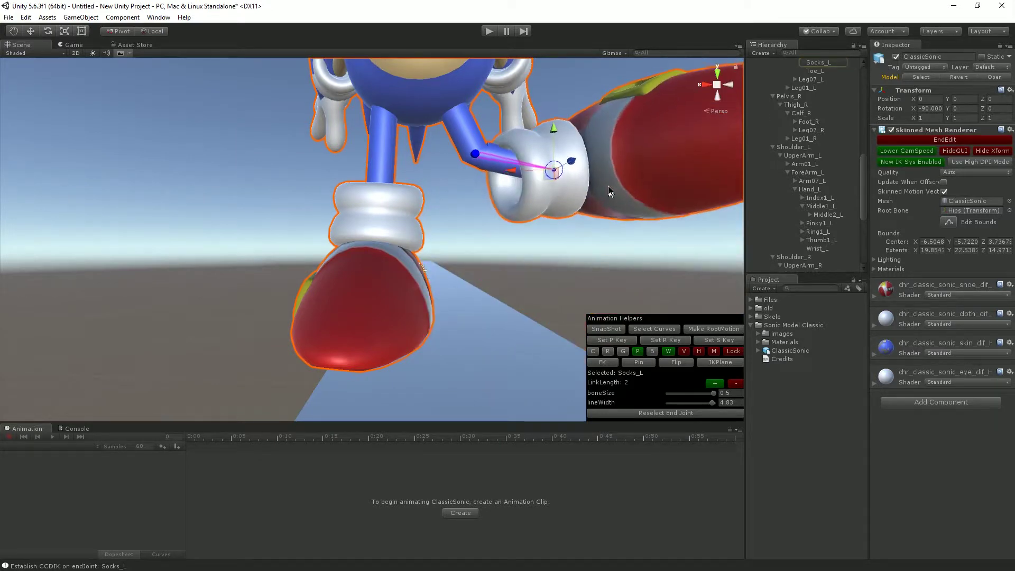
pyautogui.hotkey('ctrl', 'z')
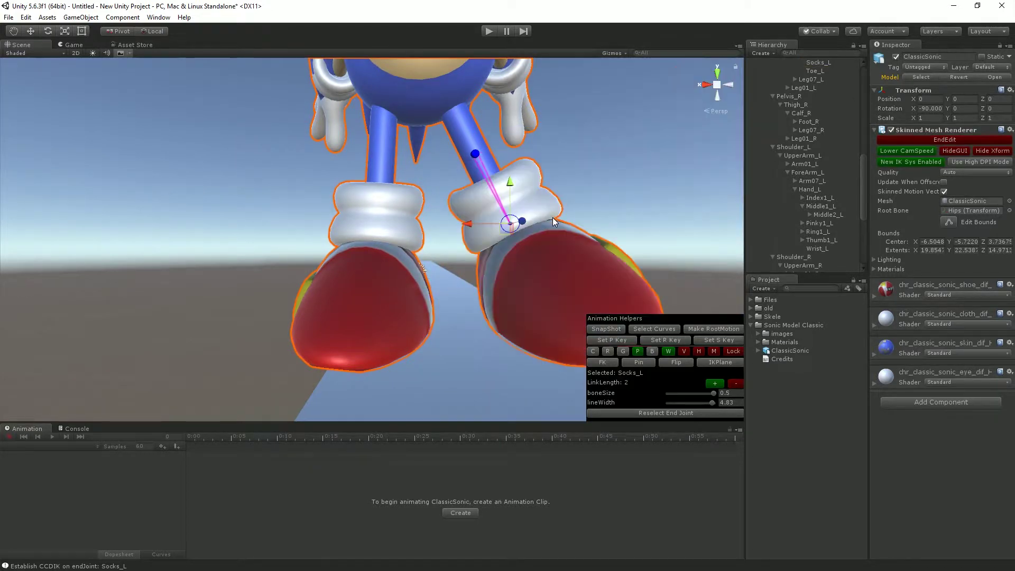
pyautogui.press('+')
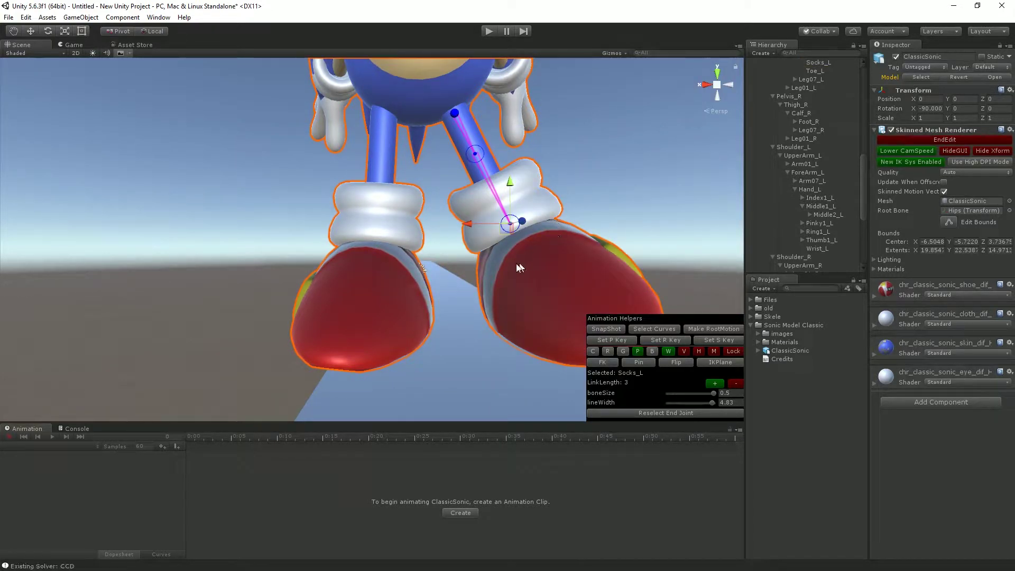
pyautogui.moveTo(505, 227); pyautogui.dragTo(455, 332)
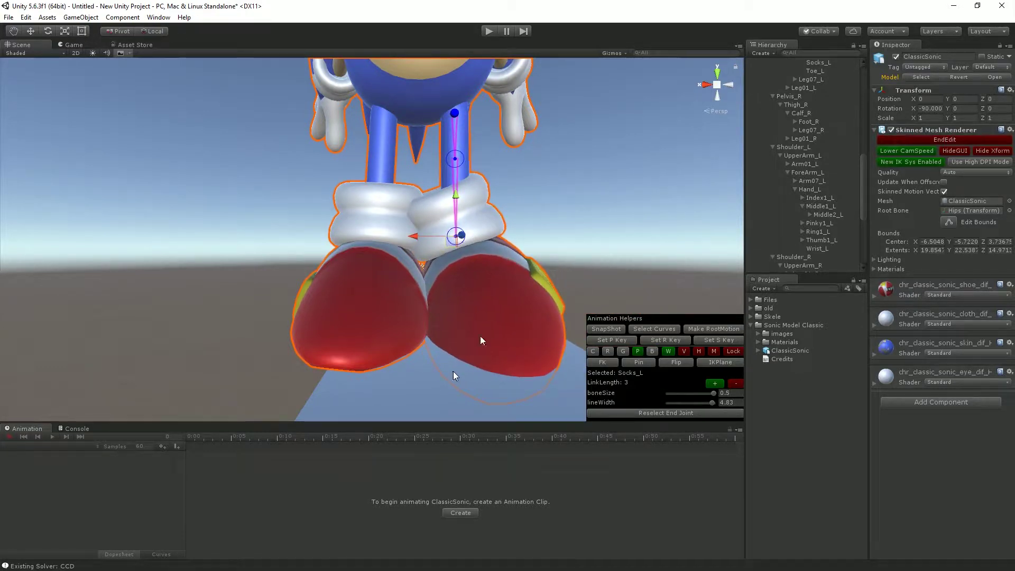
# Reduce the Toe_L link length to 1, rotate the joint by 17 and turn the left shoe to point forward
pyautogui.moveTo(480, 335); pyautogui.dragTo(480, 304, button='middle')
pyautogui.scroll(3, 481, 304)
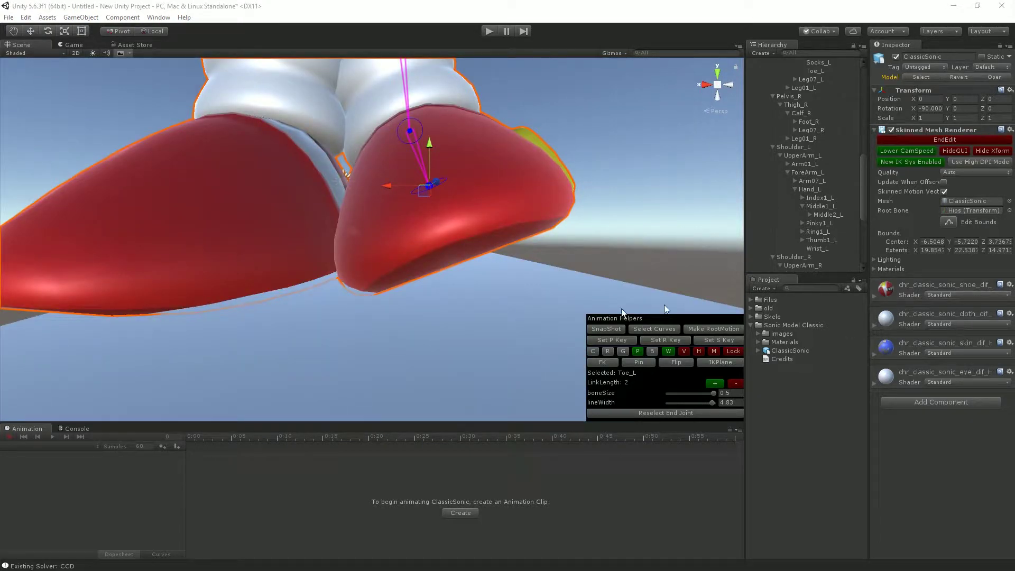
pyautogui.moveTo(457, 148); pyautogui.dragTo(460, 248, button='middle')
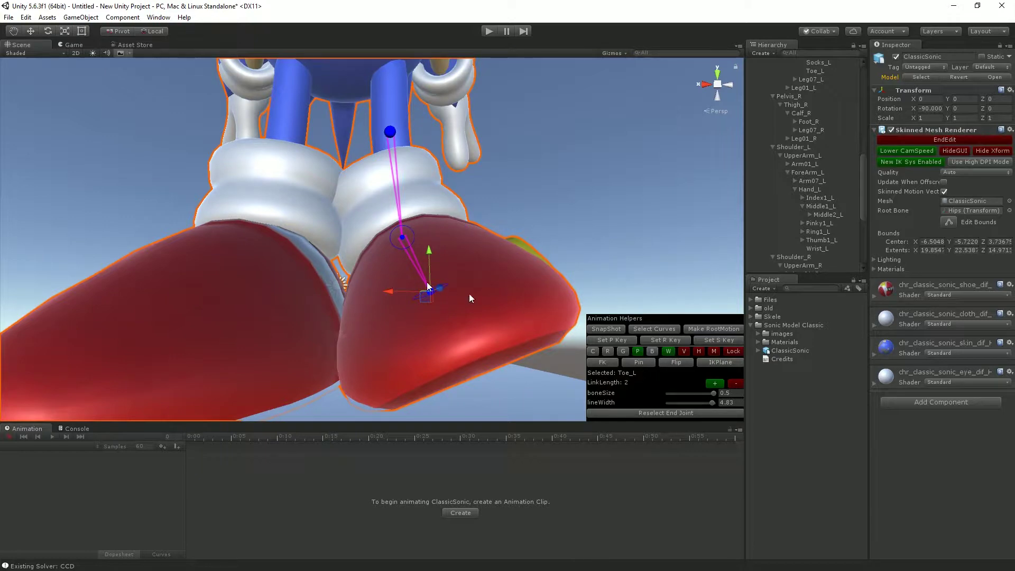
pyautogui.click(400, 243)
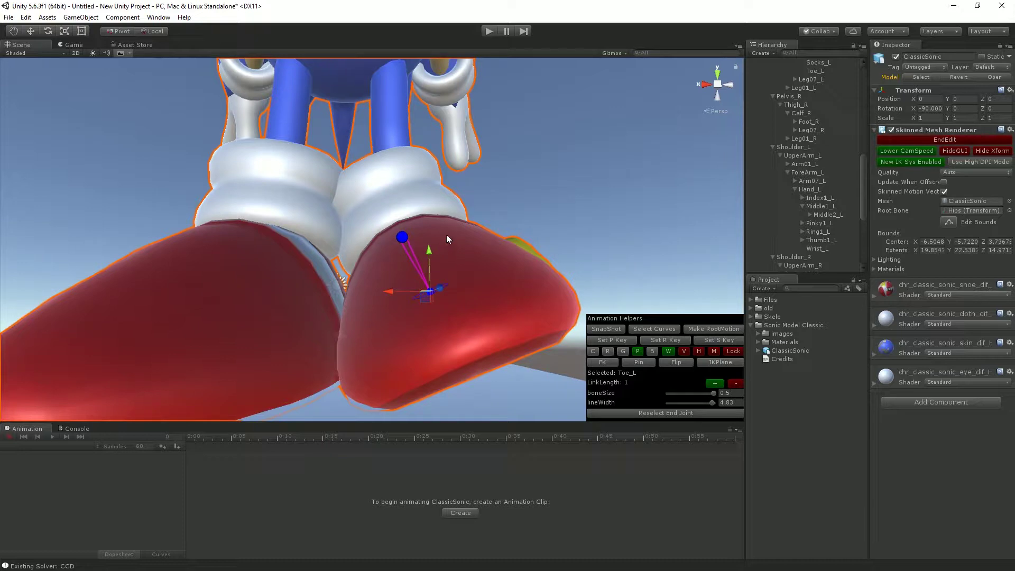
pyautogui.rightClick(431, 292)
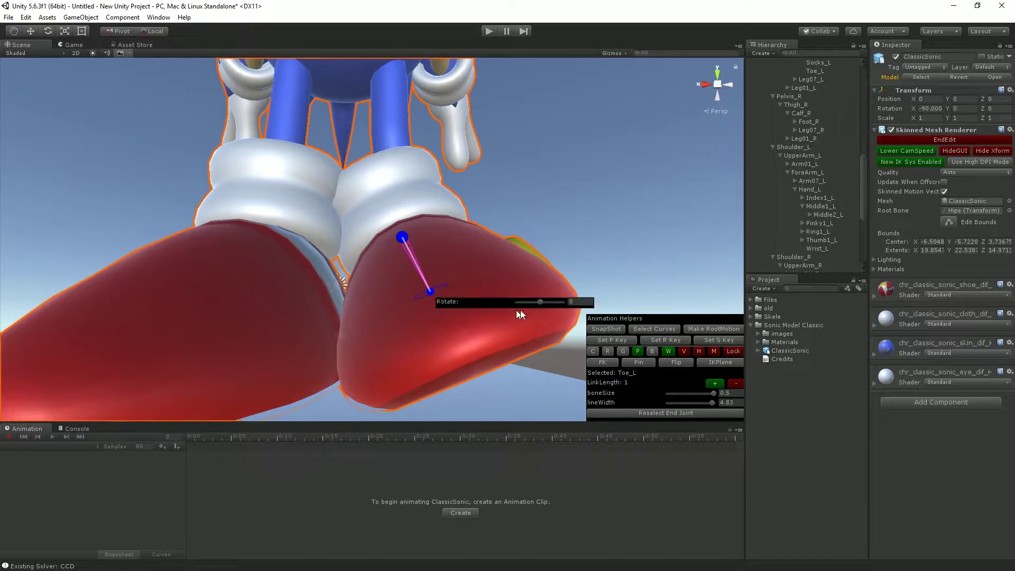
pyautogui.moveTo(540, 302)
pyautogui.mouseDown()
pyautogui.moveTo(529, 303)
pyautogui.moveTo(543, 306)
pyautogui.mouseUp()
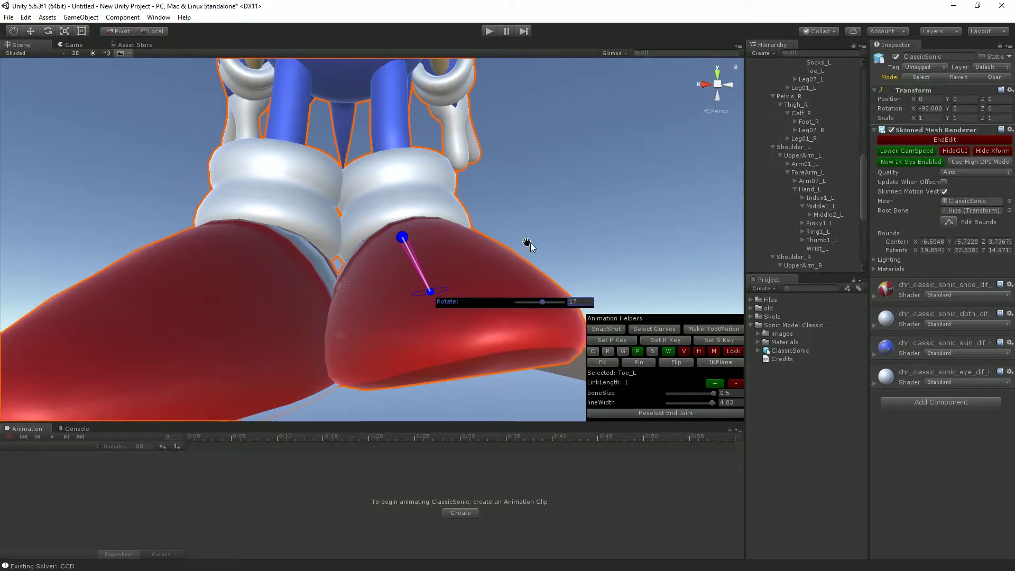
pyautogui.keyDown('alt'); pyautogui.moveTo(530, 245); pyautogui.dragTo(525, 242); pyautogui.keyUp('alt')
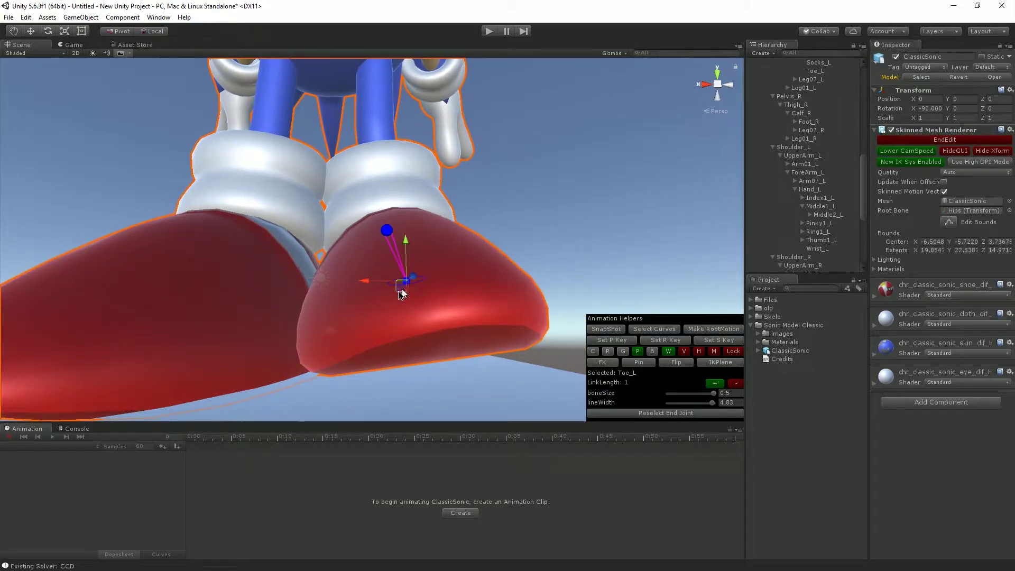
pyautogui.moveTo(402, 290)
pyautogui.mouseDown()
pyautogui.moveTo(402, 309)
pyautogui.moveTo(416, 289)
pyautogui.mouseUp()
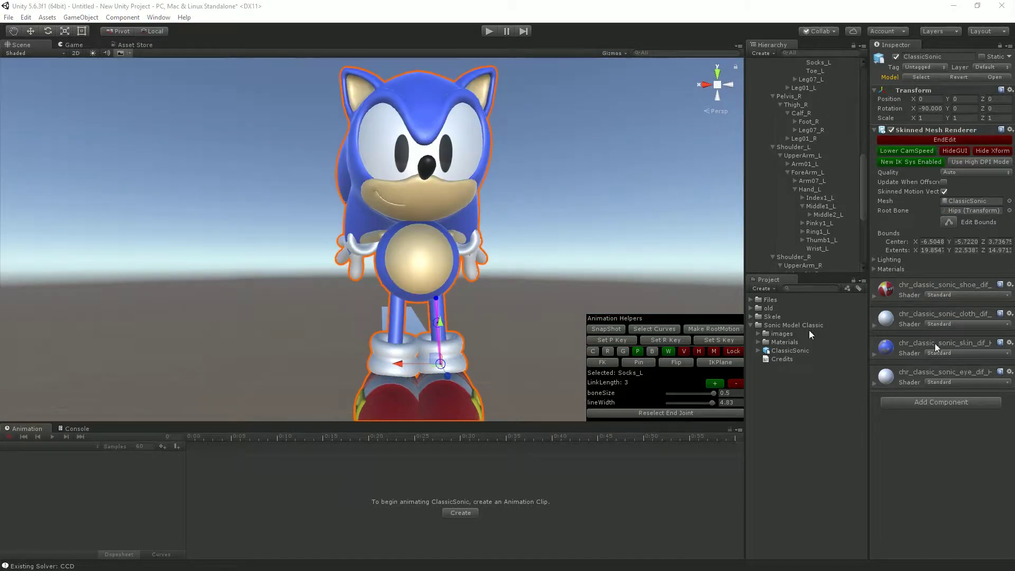
# Examine the straightened legs and shoes from the front and the side
pyautogui.moveTo(411, 305); pyautogui.dragTo(426, 252, button='middle')
pyautogui.scroll(8, 426, 252)
pyautogui.moveTo(397, 251); pyautogui.dragTo(466, 292, button='right')
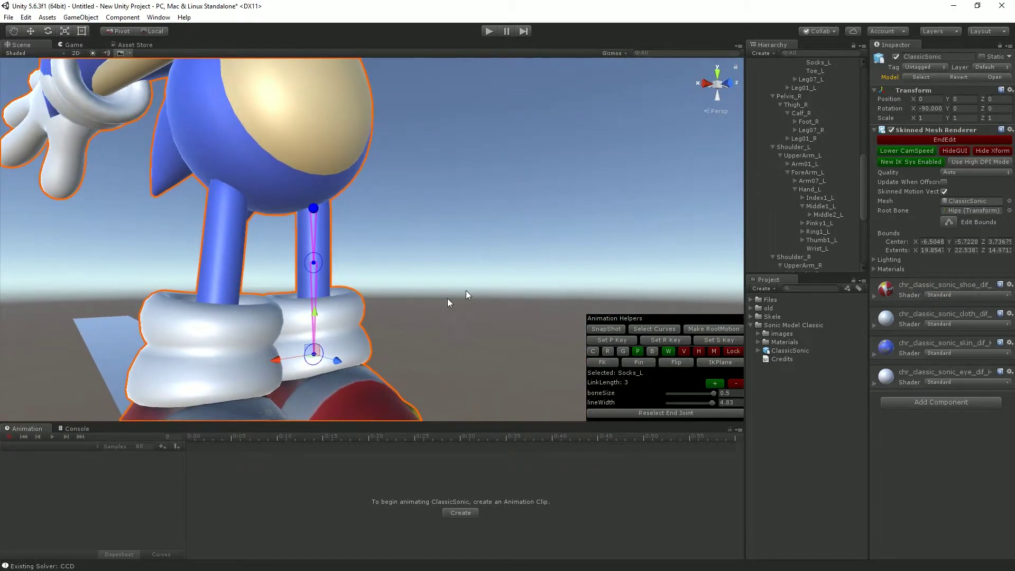
pyautogui.moveTo(465, 293); pyautogui.dragTo(449, 250, button='middle')
pyautogui.moveTo(449, 250); pyautogui.dragTo(445, 142, button='right')
pyautogui.moveTo(485, 233); pyautogui.dragTo(490, 275, button='middle')
pyautogui.moveTo(525, 206); pyautogui.dragTo(512, 261, button='right')
pyautogui.moveTo(506, 220); pyautogui.dragTo(518, 302, button='middle')
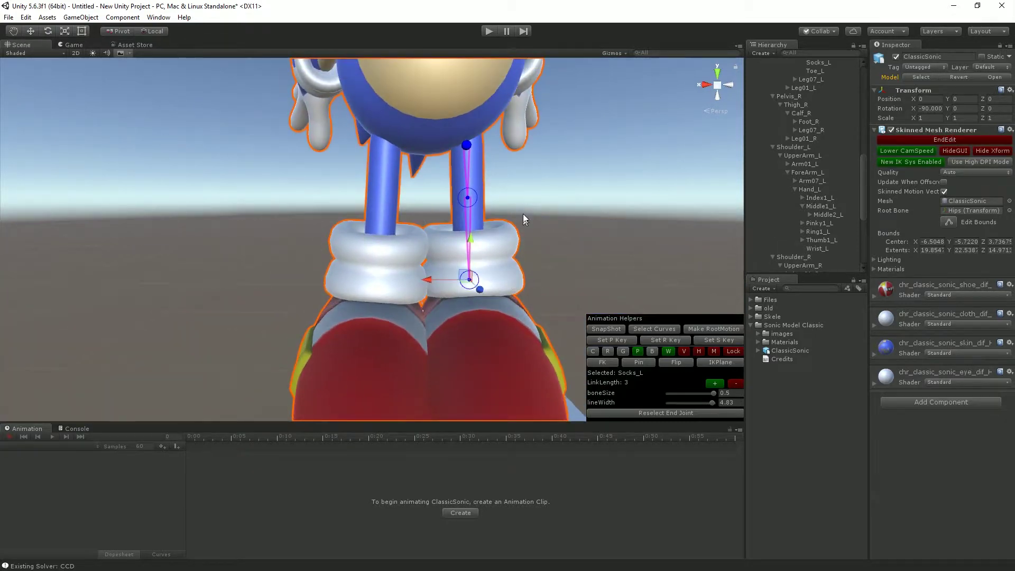
pyautogui.moveTo(522, 214); pyautogui.dragTo(541, 195, button='right')
pyautogui.moveTo(467, 209); pyautogui.dragTo(484, 233, button='middle')
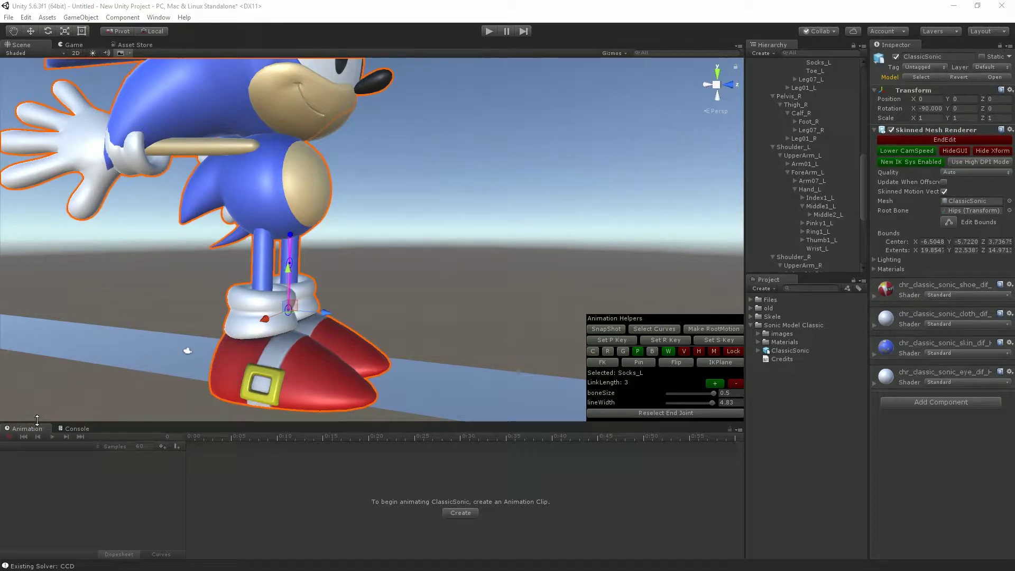
# Create an animation clip named run for ClassicSonic in the Assets folder
pyautogui.moveTo(22, 423); pyautogui.dragTo(48, 415)
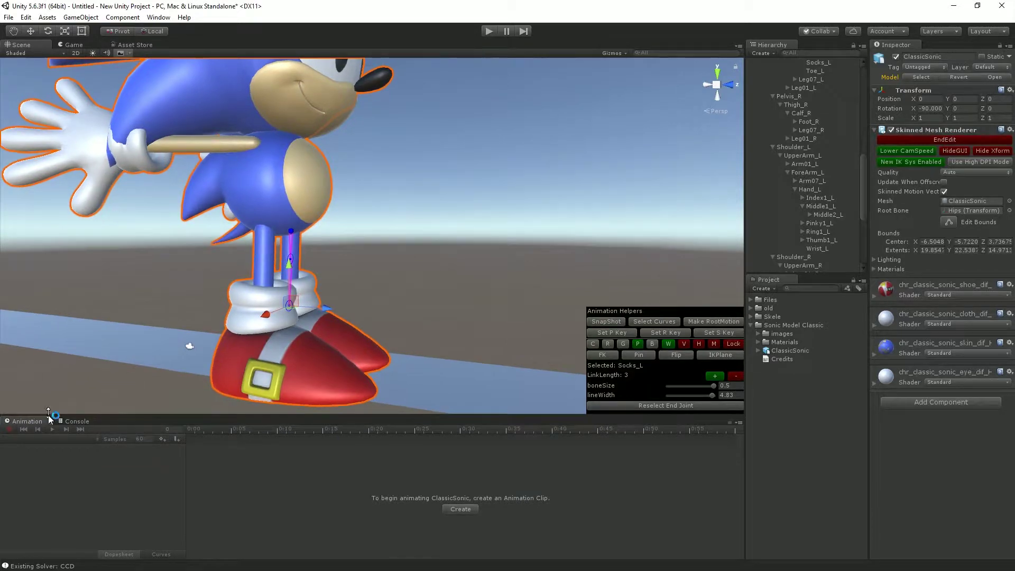
pyautogui.click(474, 509)
pyautogui.write('run')
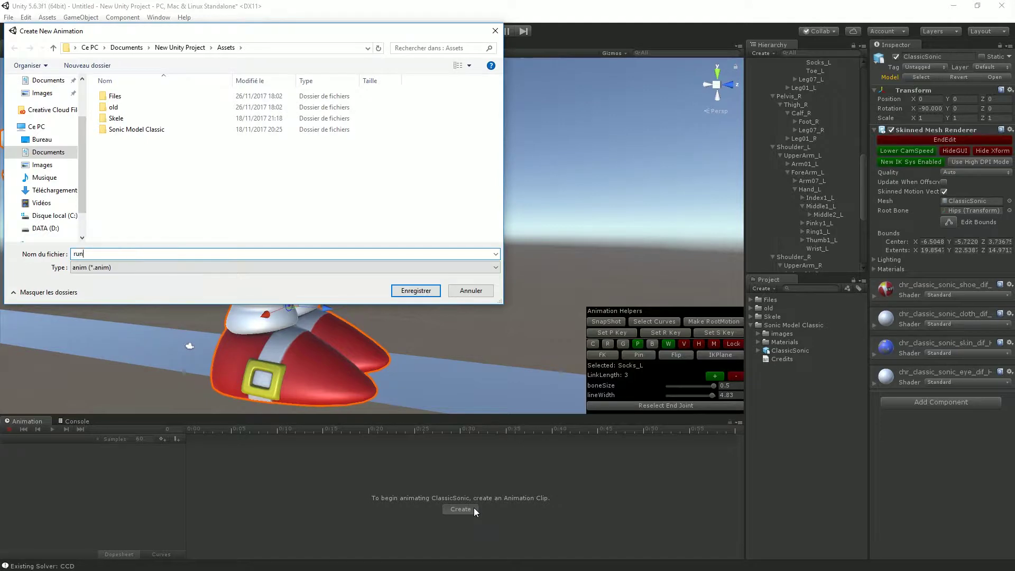
pyautogui.press('Return')
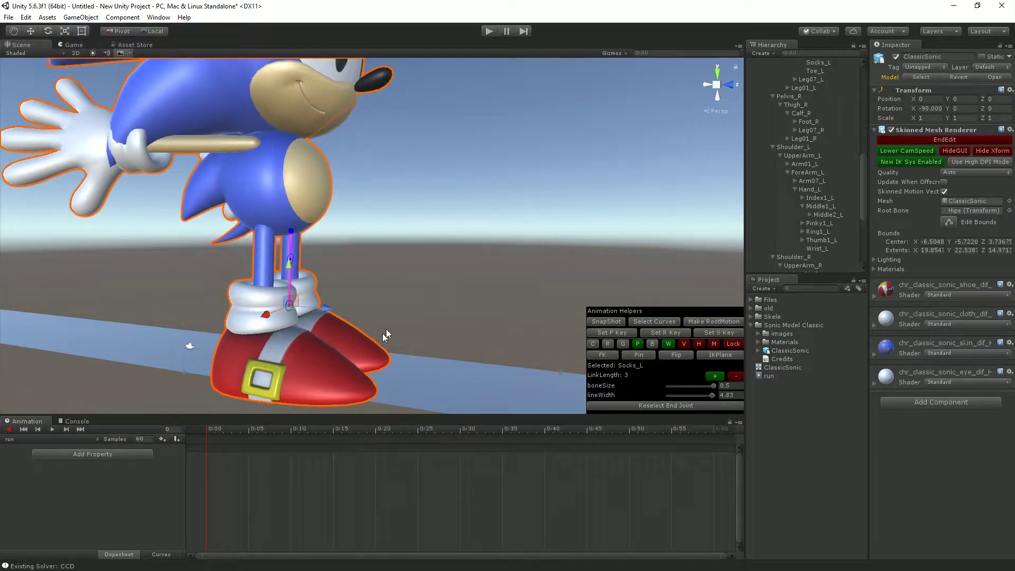
# Turn on keyframe recording for the run clip at frame 0
pyautogui.moveTo(532, 300); pyautogui.dragTo(487, 295, button='right')
pyautogui.moveTo(473, 328); pyautogui.dragTo(449, 336, button='middle')
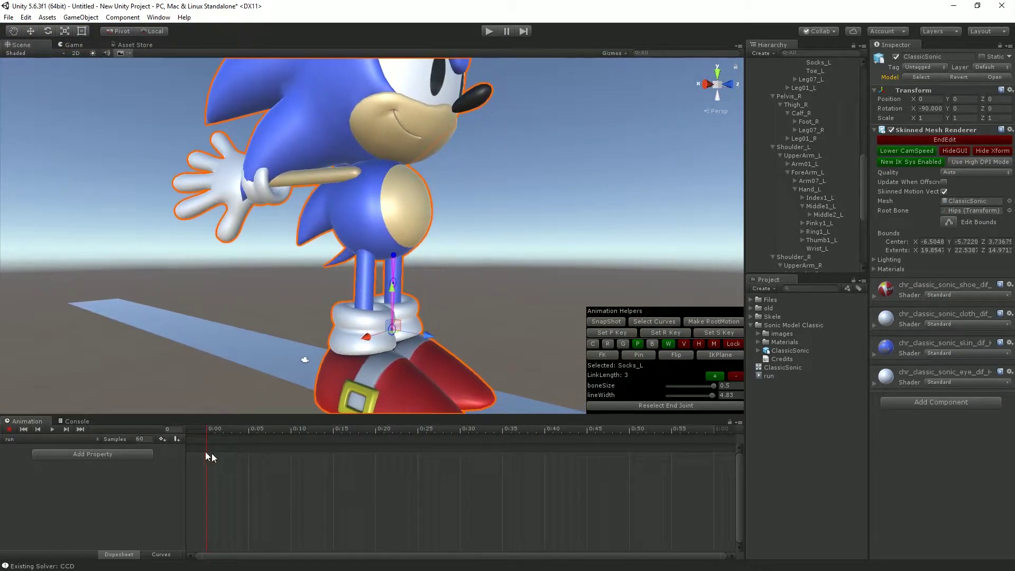
pyautogui.click(9, 428)
pyautogui.press('a')
# Raise the right leg bent behind the body at frame 0 with the Foot_R end joint at link length 3
pyautogui.moveTo(370, 334); pyautogui.dragTo(412, 309, button='right')
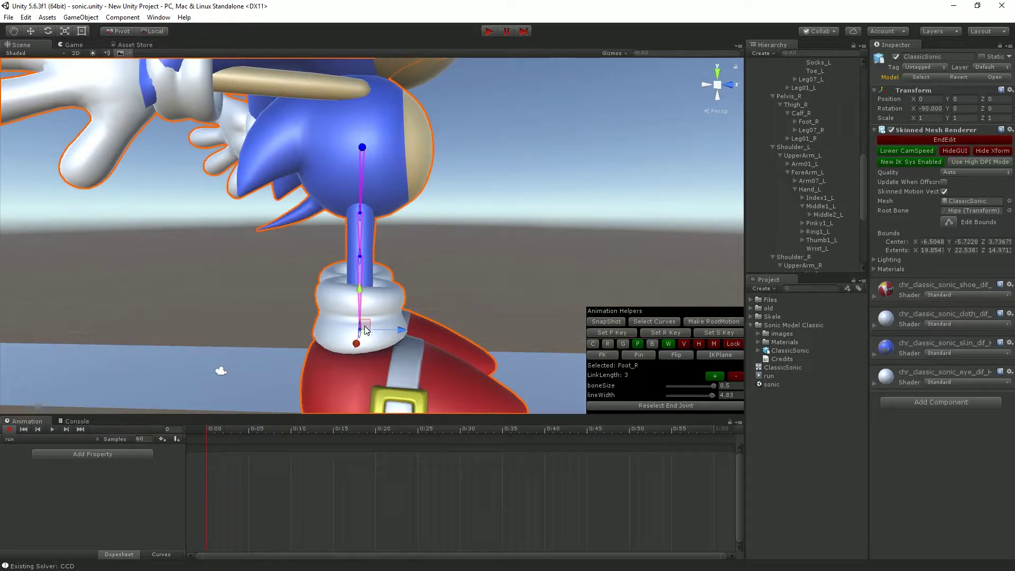
pyautogui.moveTo(364, 322); pyautogui.dragTo(423, 312)
pyautogui.hotkey('ctrl', 'z')
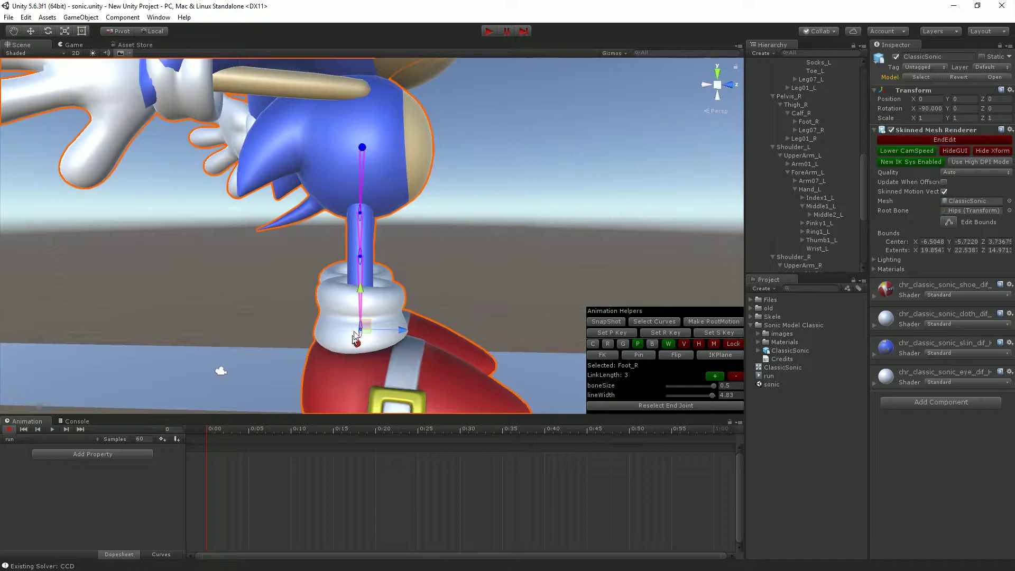
pyautogui.moveTo(363, 324); pyautogui.dragTo(231, 207)
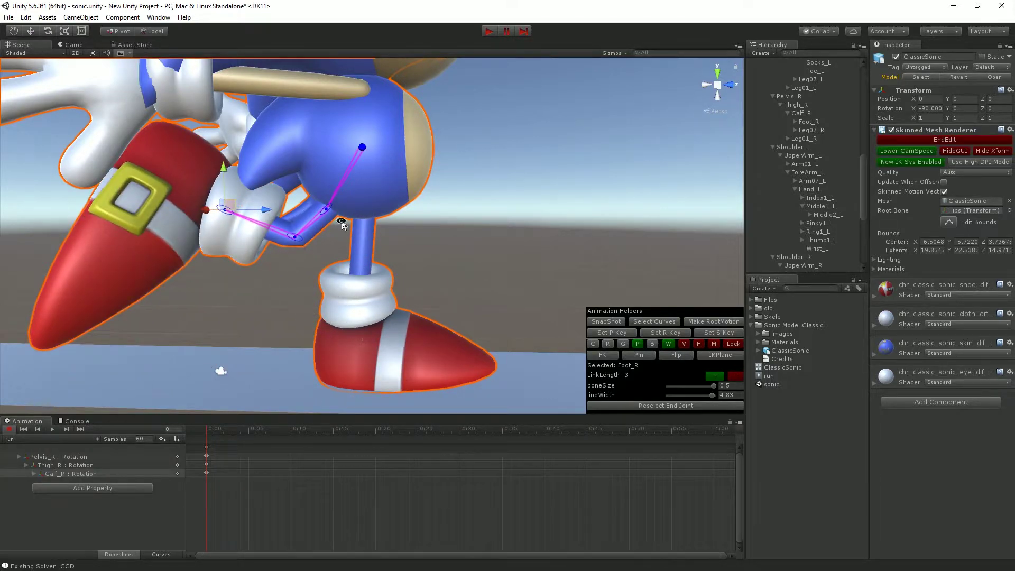
# Rotate the raised Foot_R joint by 17 and release it
pyautogui.keyDown('alt'); pyautogui.moveTo(341, 222); pyautogui.dragTo(222, 222); pyautogui.keyUp('alt')
pyautogui.moveTo(222, 223); pyautogui.dragTo(162, 215, button='middle')
pyautogui.keyDown('alt'); pyautogui.moveTo(162, 215); pyautogui.dragTo(520, 261); pyautogui.keyUp('alt')
pyautogui.moveTo(520, 260); pyautogui.dragTo(517, 254, button='middle')
pyautogui.press('e')
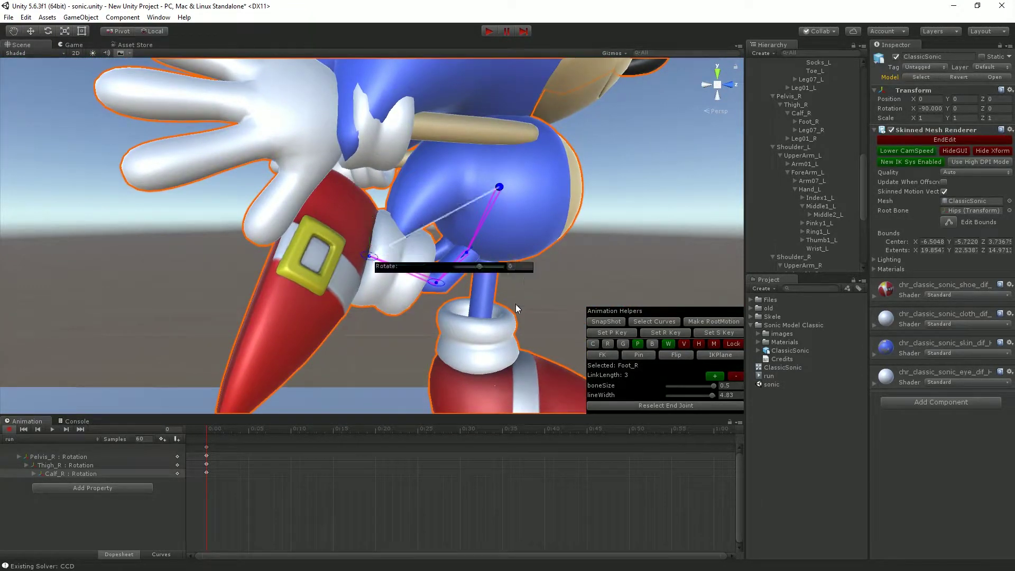
pyautogui.moveTo(477, 270); pyautogui.dragTo(484, 273)
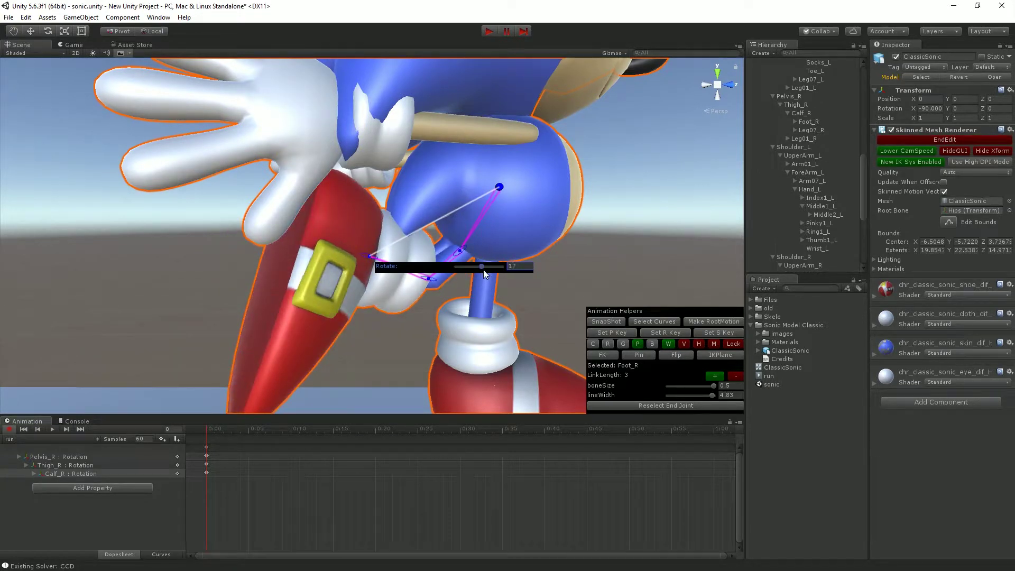
pyautogui.moveTo(456, 296); pyautogui.dragTo(550, 327, button='right')
pyautogui.press('a')
pyautogui.moveTo(450, 332); pyautogui.dragTo(407, 243, button='right')
pyautogui.moveTo(422, 264); pyautogui.dragTo(402, 224, button='middle')
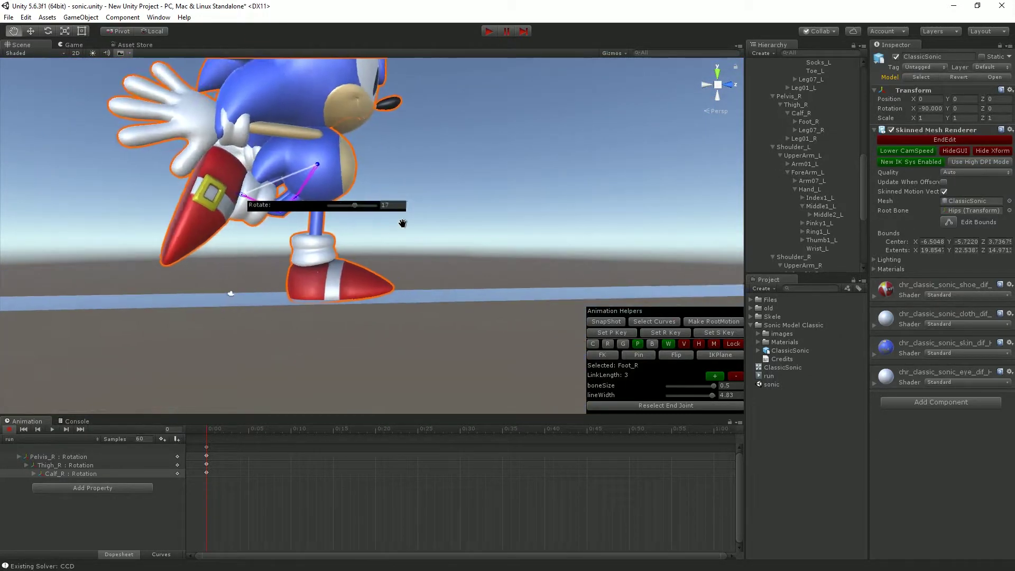
pyautogui.scroll(5, 415, 233)
pyautogui.press('Escape')
# Raise the left leg forward in front of the body with the Socks_L end joint at link length 3, and release it
pyautogui.moveTo(419, 235); pyautogui.dragTo(361, 273, button='right')
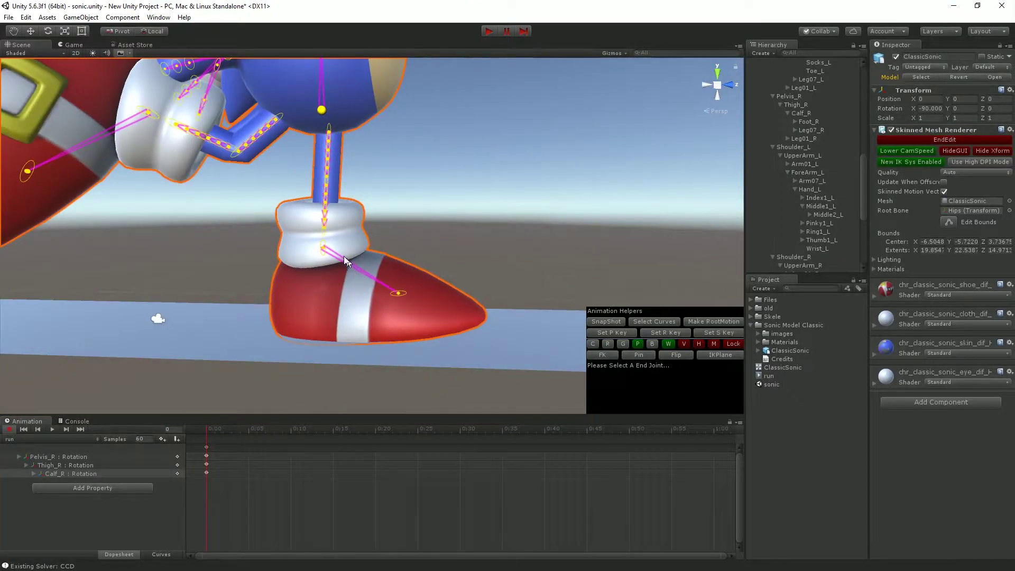
pyautogui.click(326, 249)
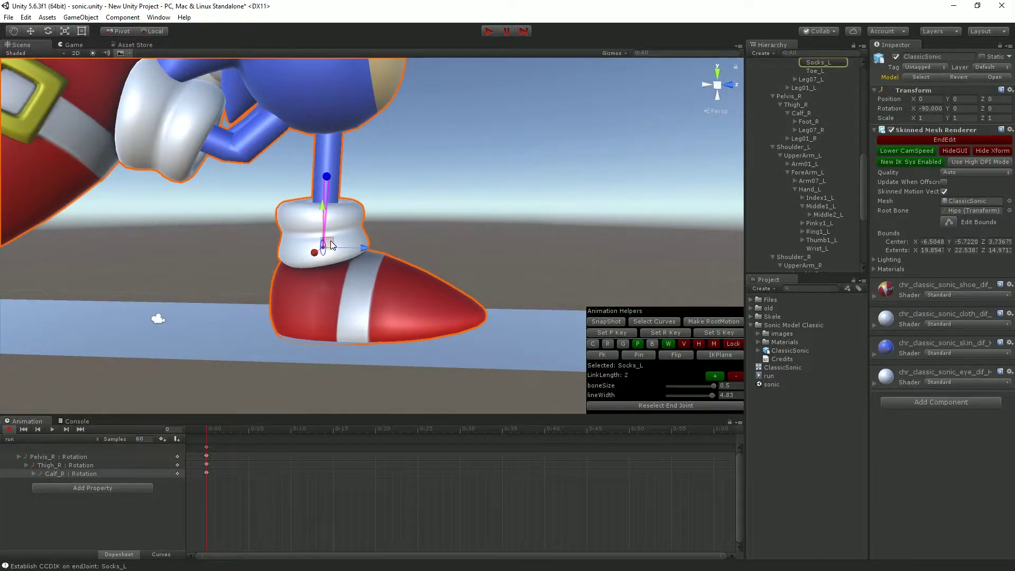
pyautogui.moveTo(327, 246); pyautogui.dragTo(203, 204)
pyautogui.hotkey('ctrl', 'z')
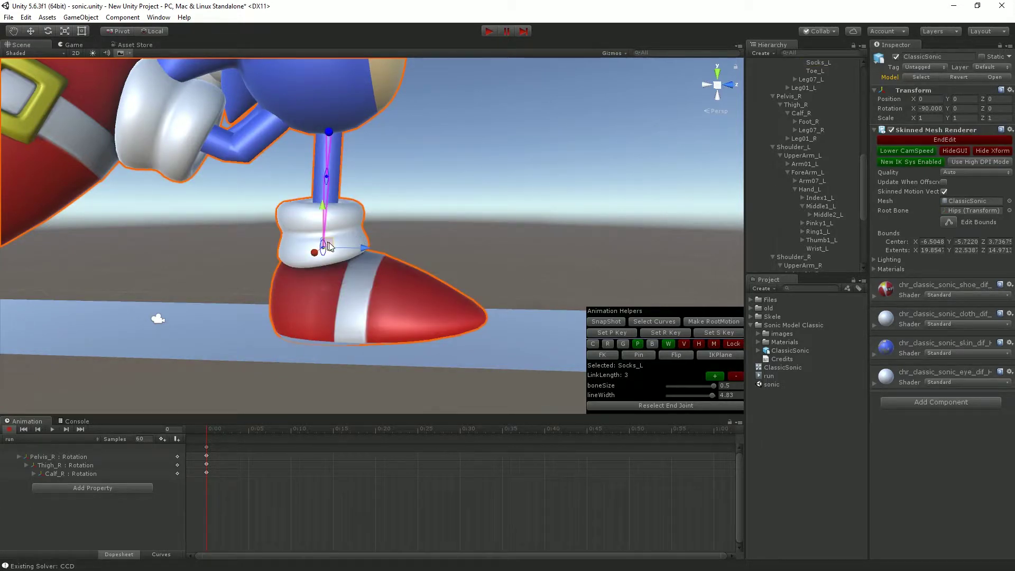
pyautogui.moveTo(325, 246); pyautogui.dragTo(399, 175)
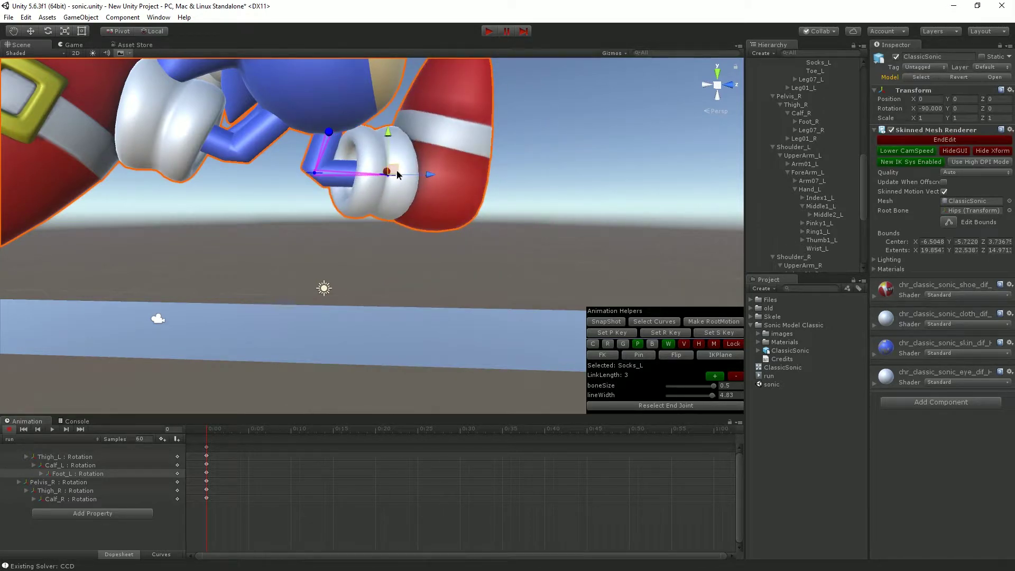
pyautogui.moveTo(397, 175); pyautogui.dragTo(446, 159)
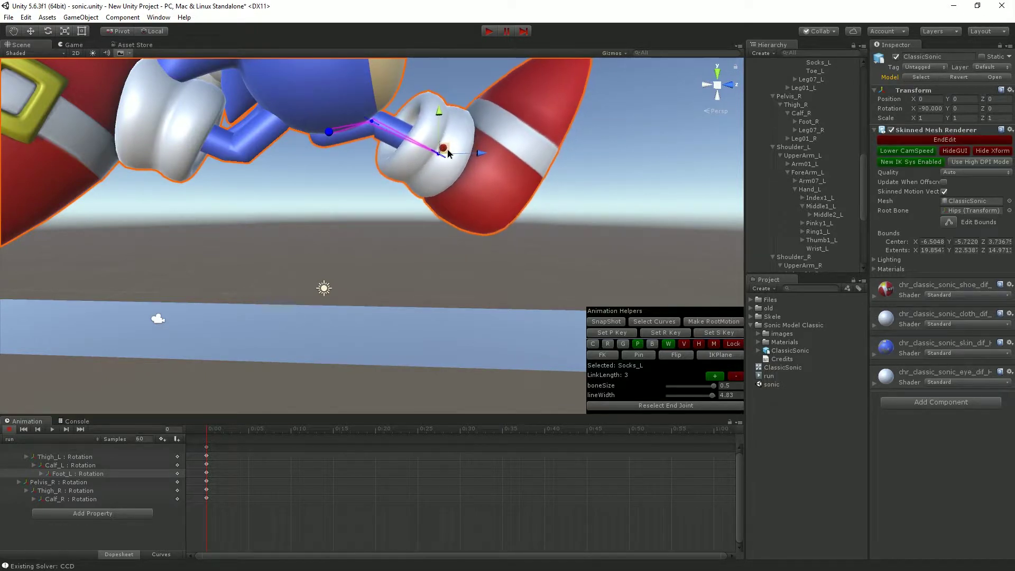
pyautogui.click(447, 149)
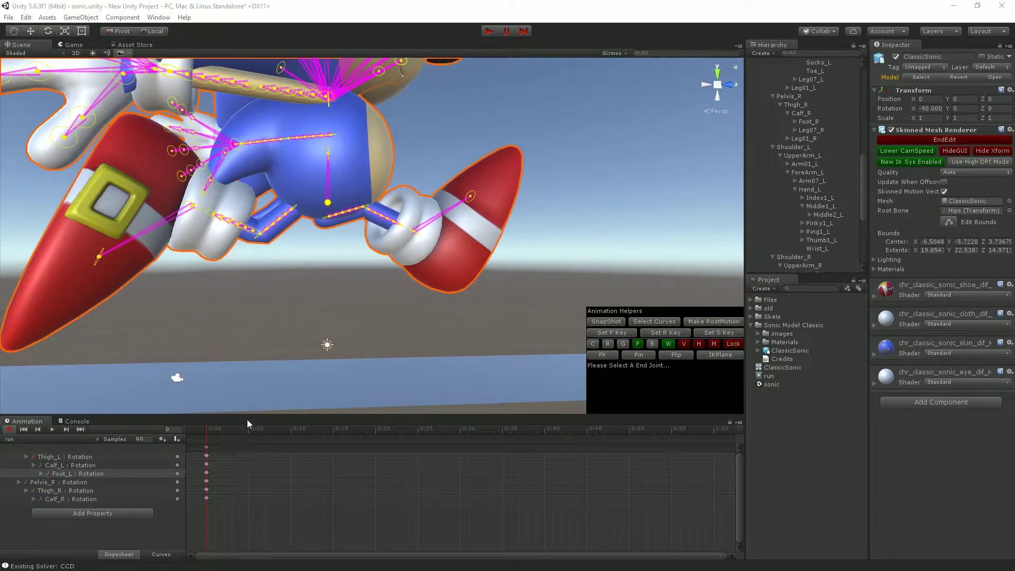
# Go to frame 20 and lower the left leg under the body with the Foot_L end joint
pyautogui.moveTo(285, 431); pyautogui.dragTo(334, 432)
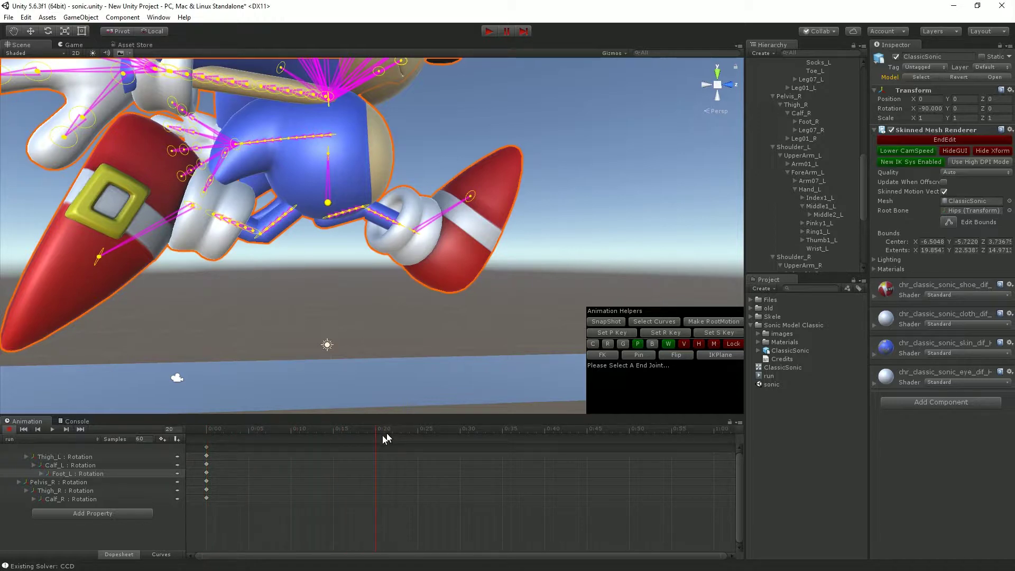
pyautogui.click(419, 231)
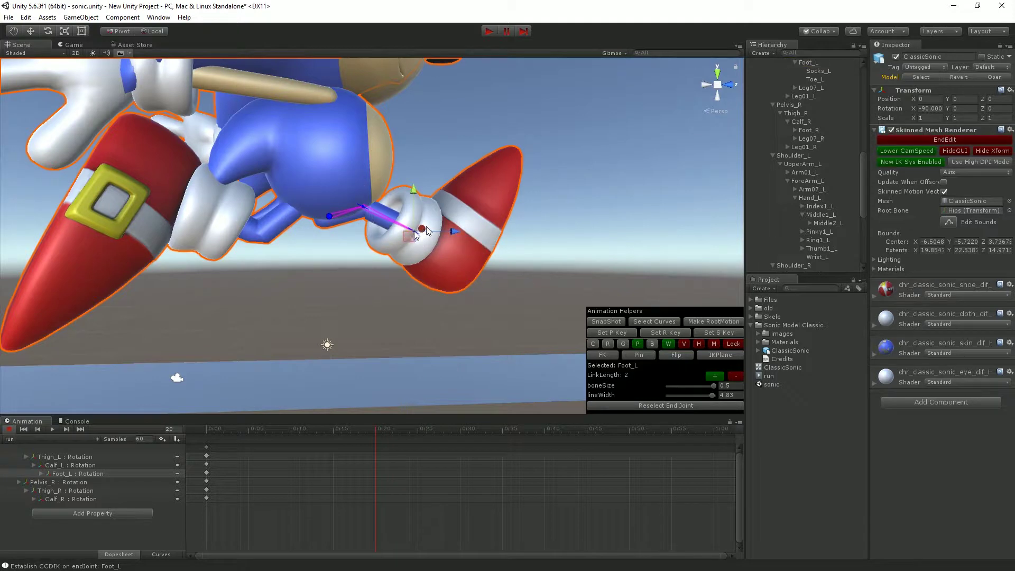
pyautogui.moveTo(418, 228); pyautogui.dragTo(355, 303)
# Reduce the Foot_L link length to 1 and shift the left foot sideways so the lower leg hangs straight
pyautogui.press('f')
pyautogui.keyDown('alt'); pyautogui.moveTo(447, 293); pyautogui.dragTo(276, 346); pyautogui.keyUp('alt')
pyautogui.scroll(-1, 316, 287)
pyautogui.scroll(3, 325, 311)
pyautogui.scroll(-8, 326, 312)
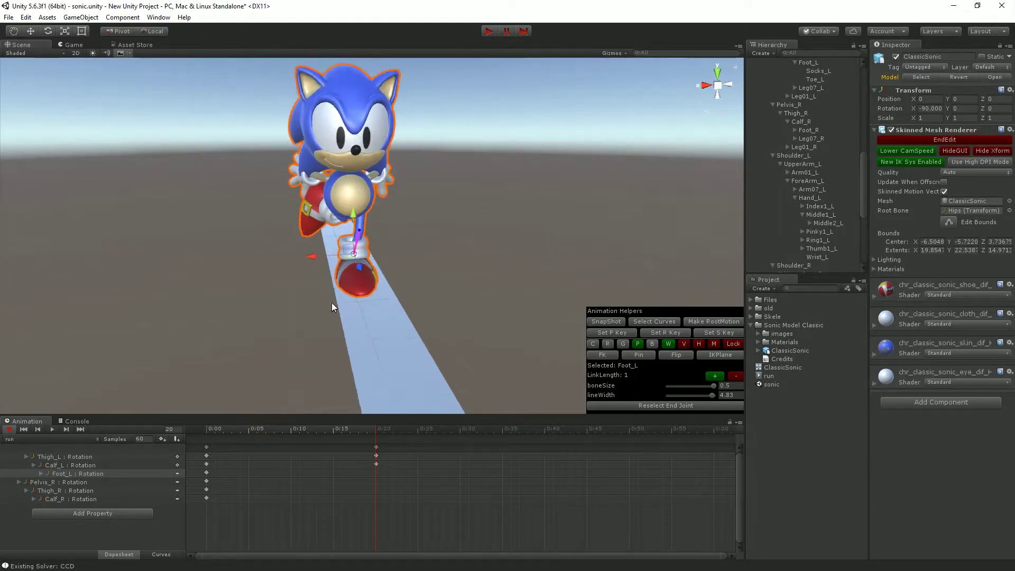
pyautogui.scroll(6, 384, 288)
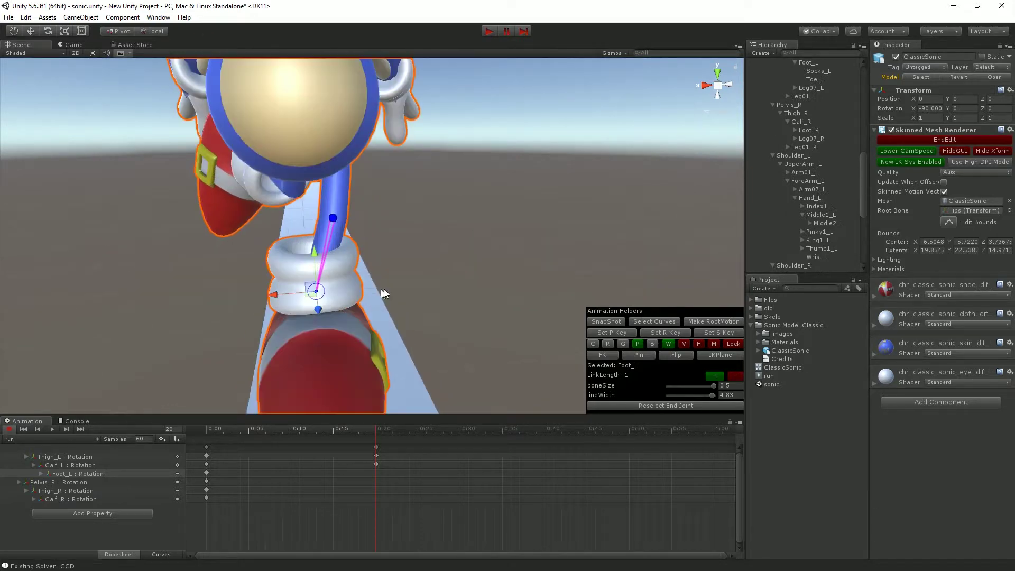
pyautogui.scroll(1, 382, 290)
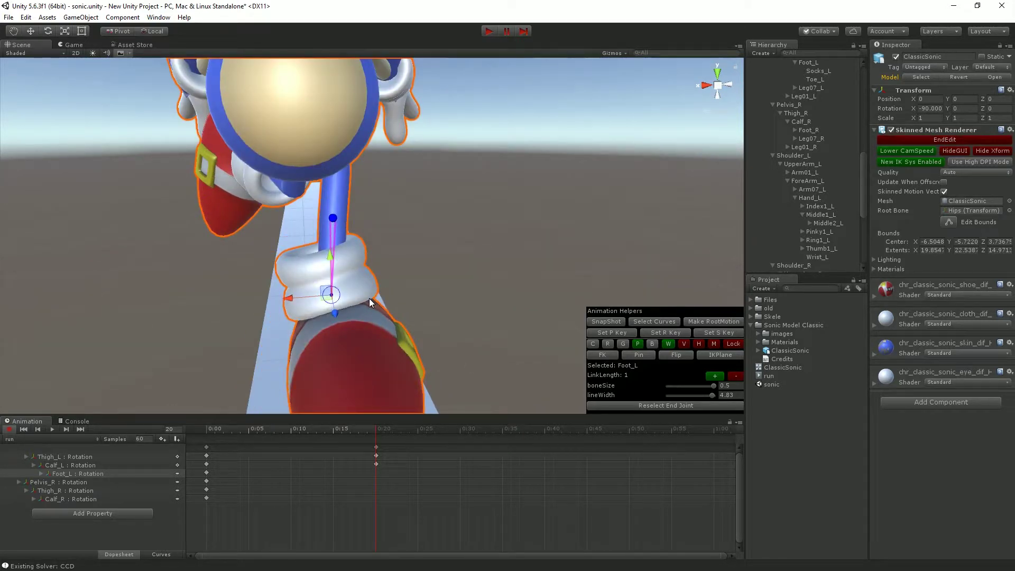
# Shift the Foot_L end joint sideways under the body at link length 1 and raise its link length to 3
pyautogui.moveTo(369, 298); pyautogui.dragTo(314, 310)
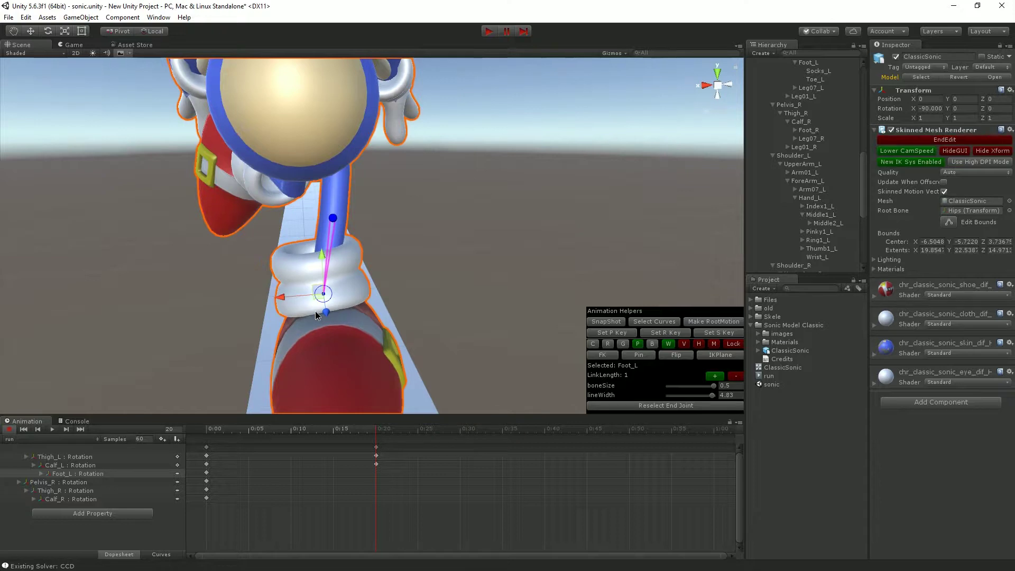
pyautogui.press('+')
pyautogui.press('+')
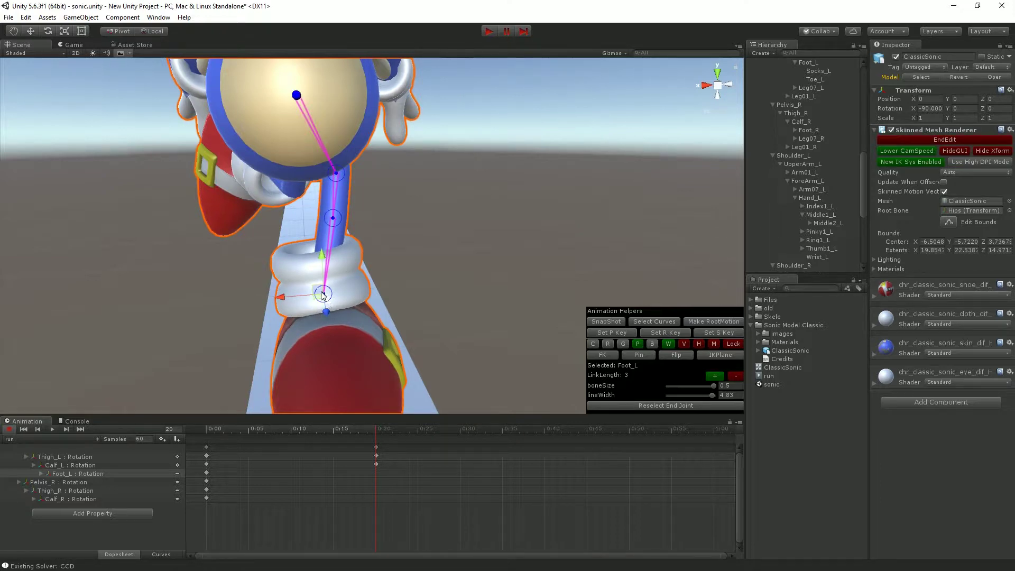
pyautogui.moveTo(318, 311); pyautogui.dragTo(494, 249)
# At frame 40, lower the raised right leg behind the body with the Foot_R end joint at link length 3
pyautogui.press('-')
pyautogui.press('-')
pyautogui.moveTo(494, 249); pyautogui.dragTo(465, 285, button='middle')
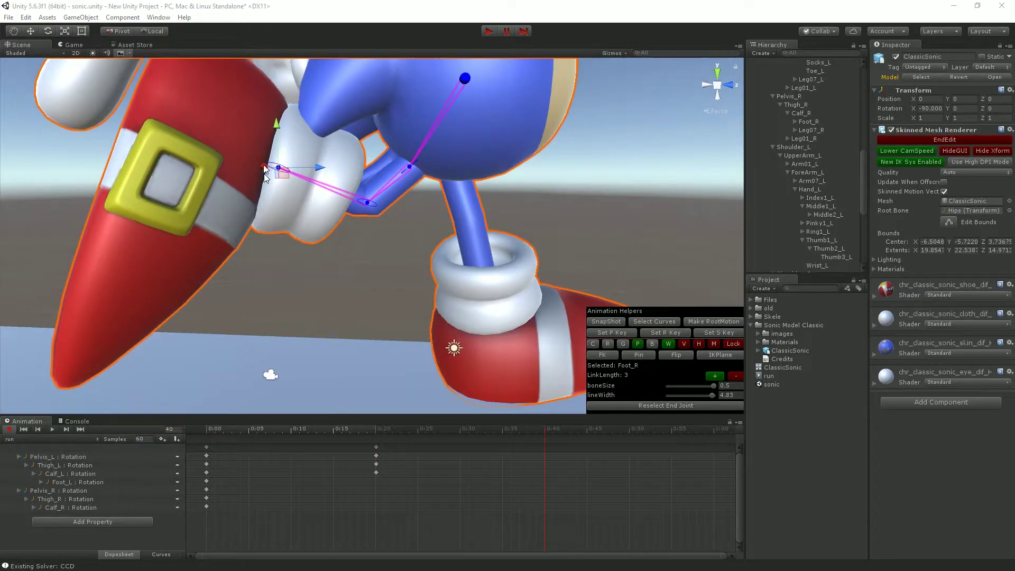
pyautogui.moveTo(287, 178); pyautogui.dragTo(342, 264)
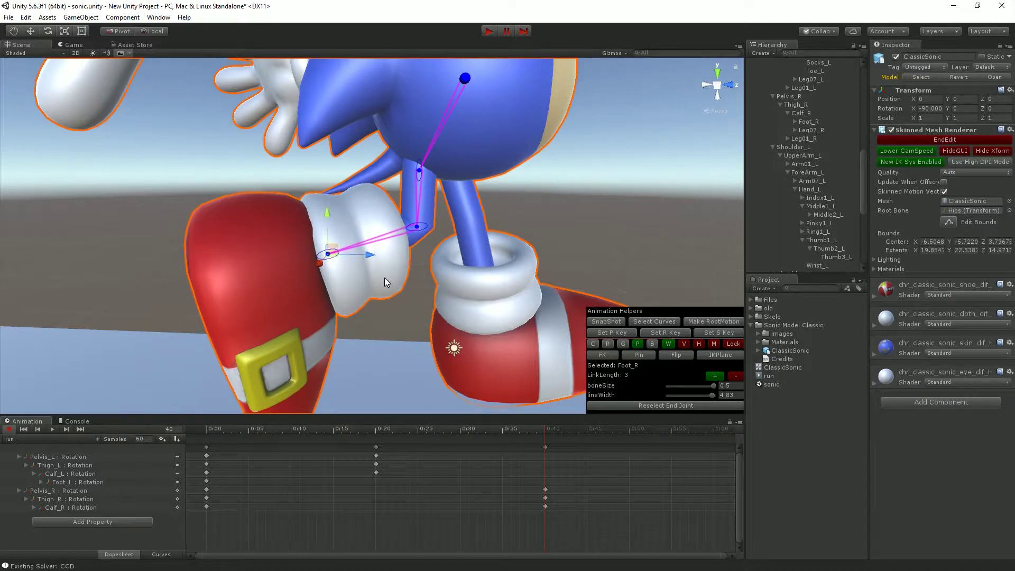
# Rotate the Foot_R joint by -21 and release it
pyautogui.press('r')
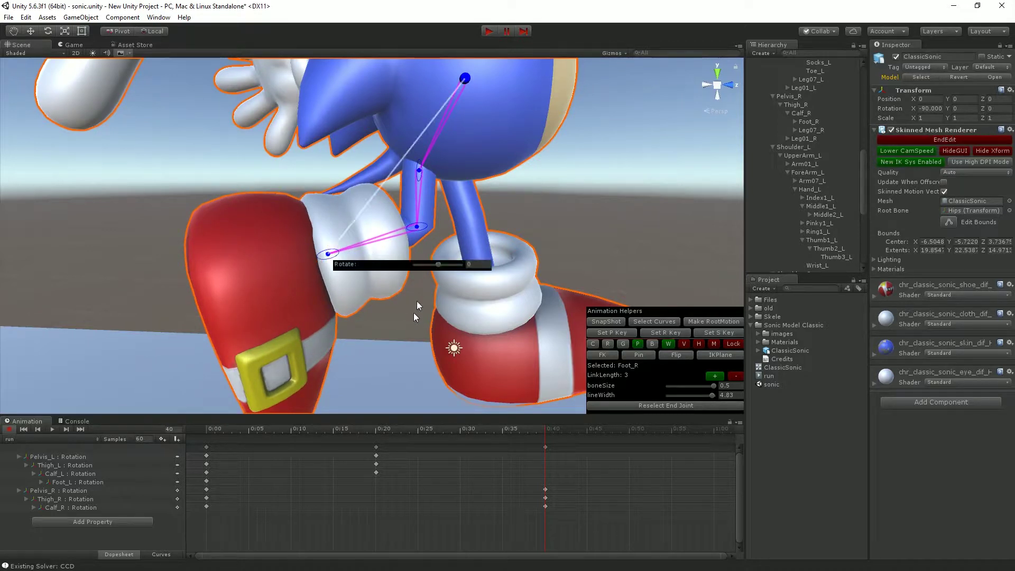
pyautogui.moveTo(439, 264); pyautogui.dragTo(437, 266)
pyautogui.scroll(-5, 431, 303)
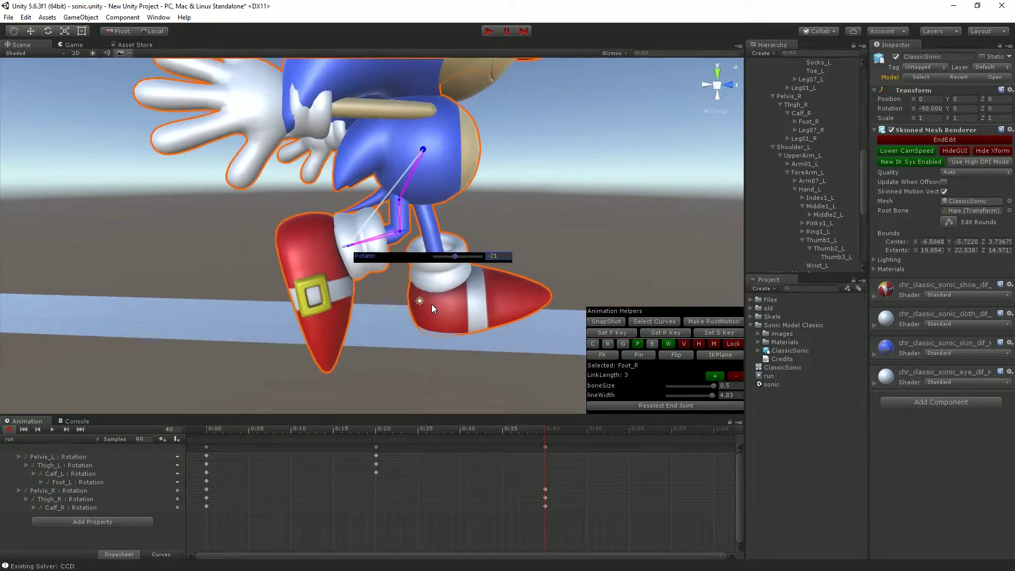
pyautogui.scroll(5, 432, 304)
pyautogui.scroll(-4, 433, 308)
pyautogui.scroll(3, 442, 331)
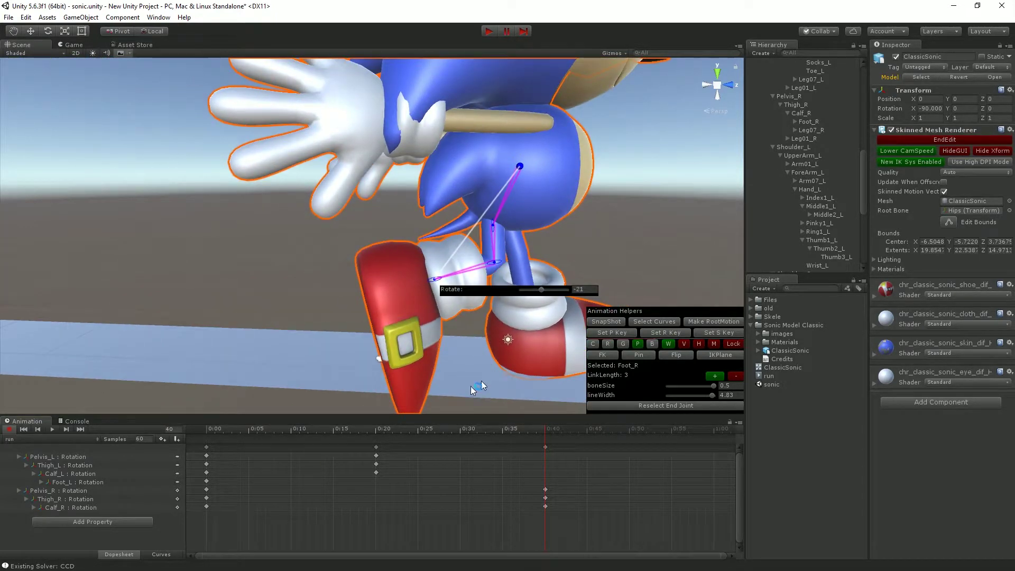
pyautogui.moveTo(428, 368); pyautogui.dragTo(415, 323, button='middle')
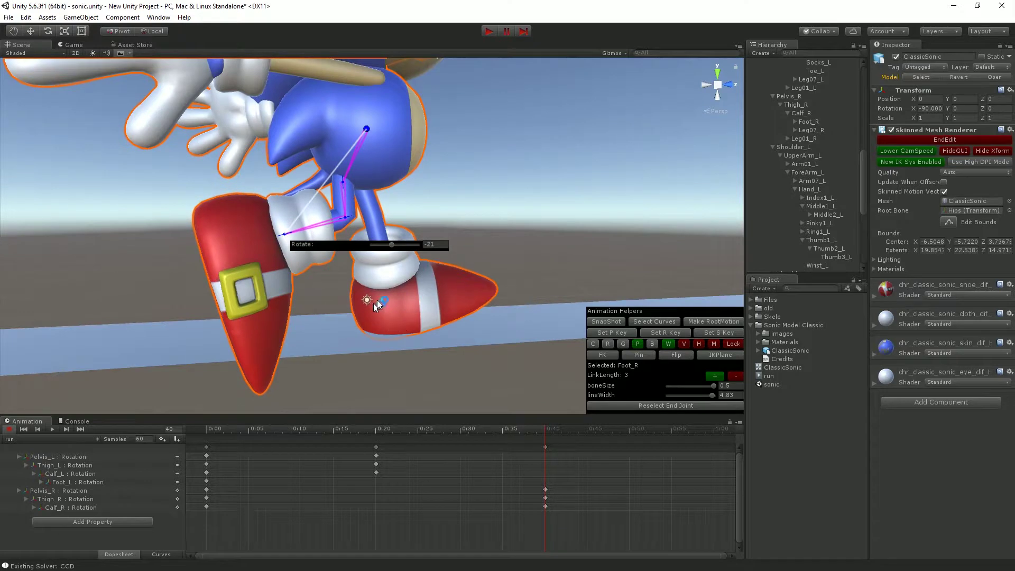
pyautogui.click(379, 300)
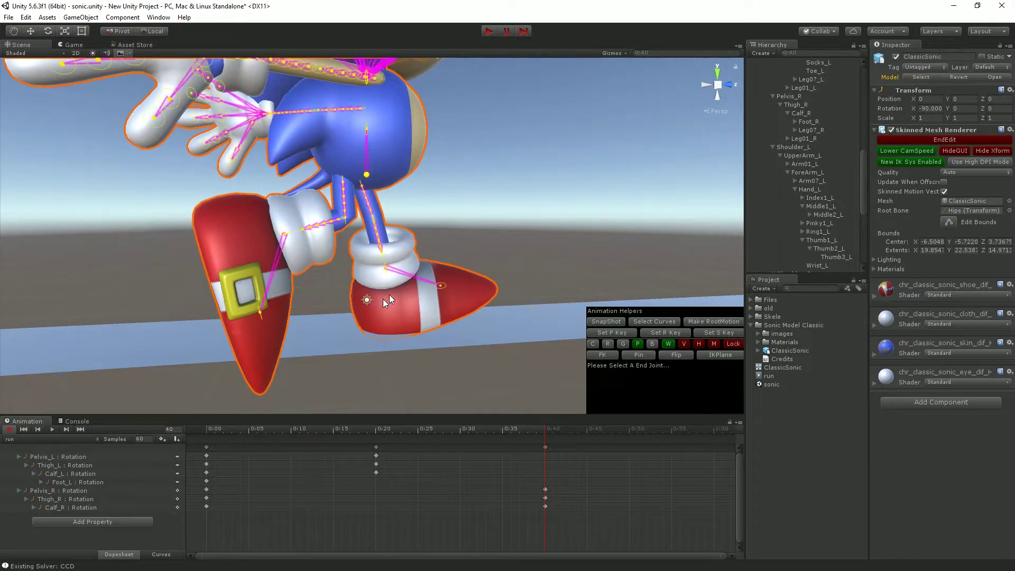
# Bend the left knee so the foot moves back under the body with the Foot_L end joint, and release it
pyautogui.click(386, 267)
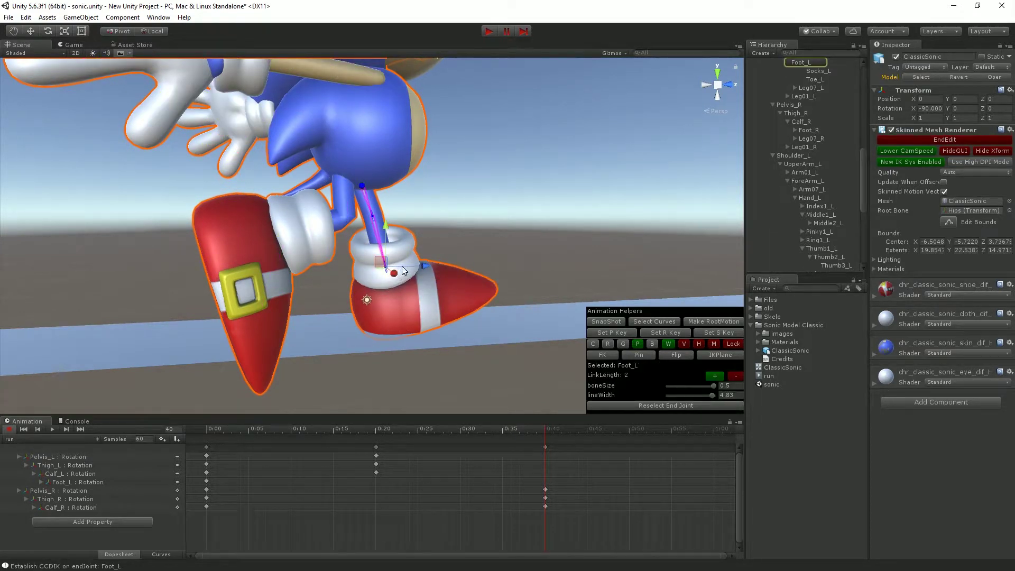
pyautogui.moveTo(377, 265)
pyautogui.mouseDown()
pyautogui.moveTo(335, 261)
pyautogui.moveTo(381, 257)
pyautogui.mouseUp()
pyautogui.press('f')
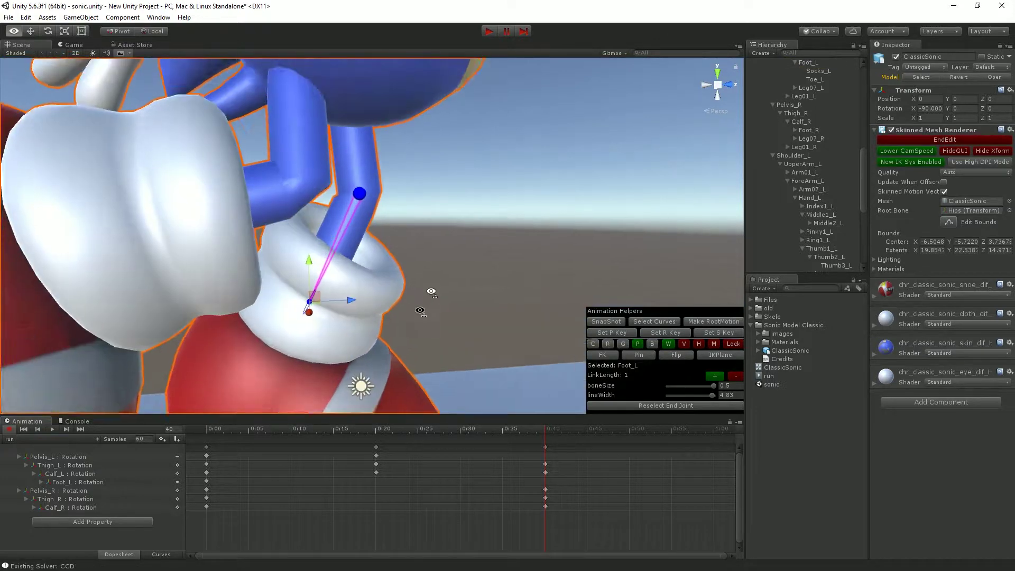
pyautogui.click(470, 323)
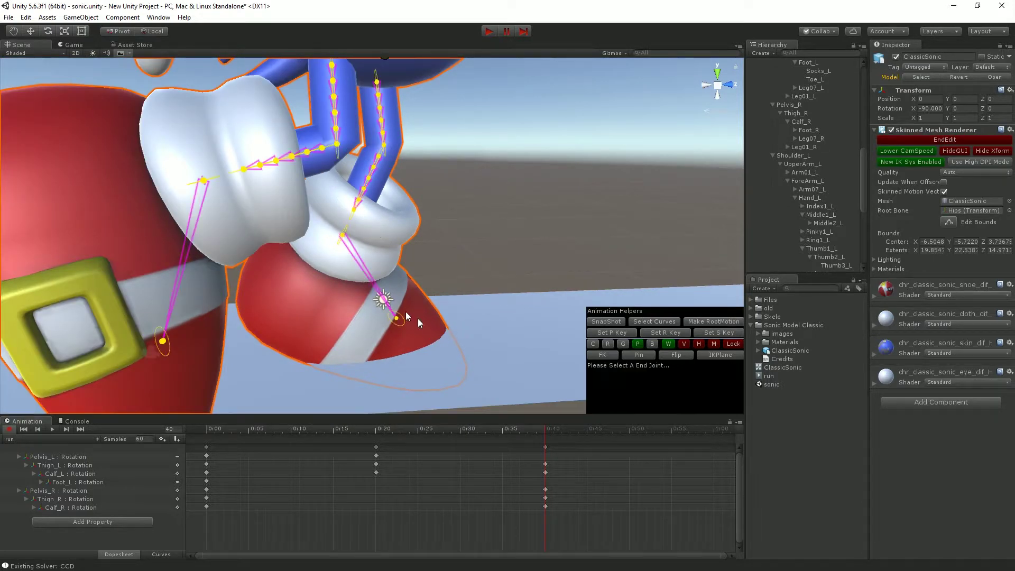
# Level the left shoe with the Toe_L end joint at link length 1 and raise the link length to 3
pyautogui.click(401, 319)
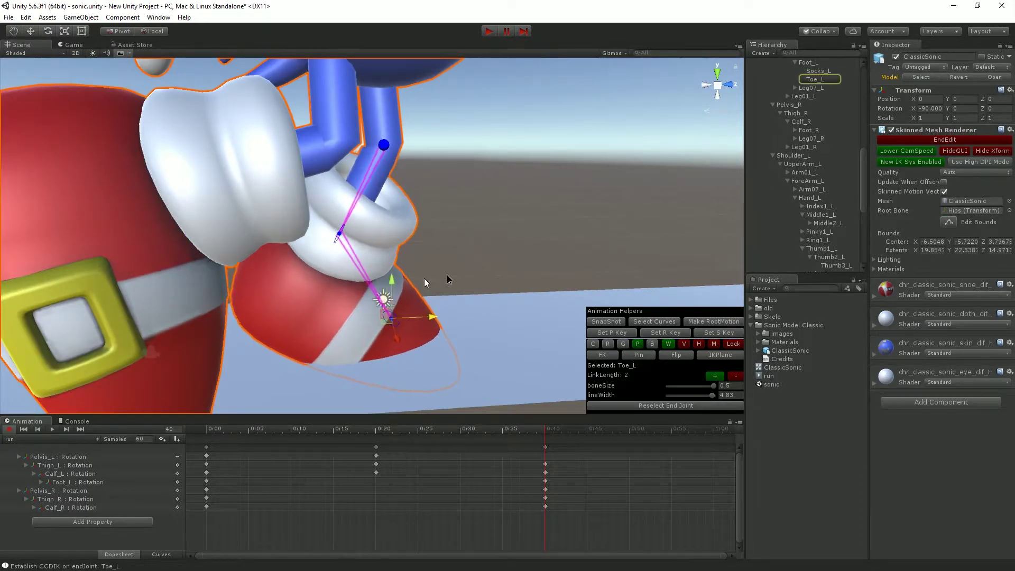
pyautogui.press('-')
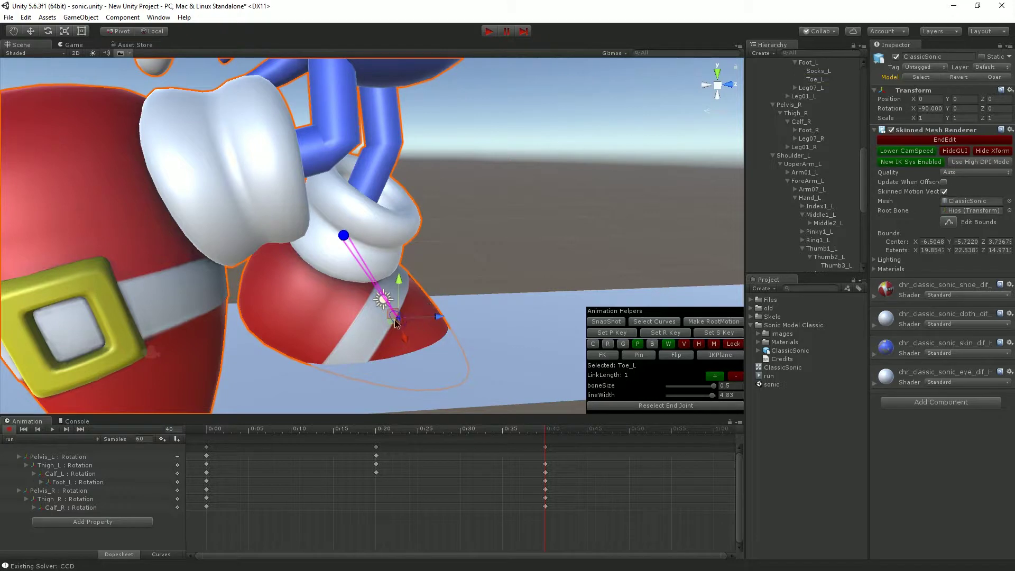
pyautogui.moveTo(396, 324); pyautogui.dragTo(442, 283)
pyautogui.press('+')
pyautogui.press('+')
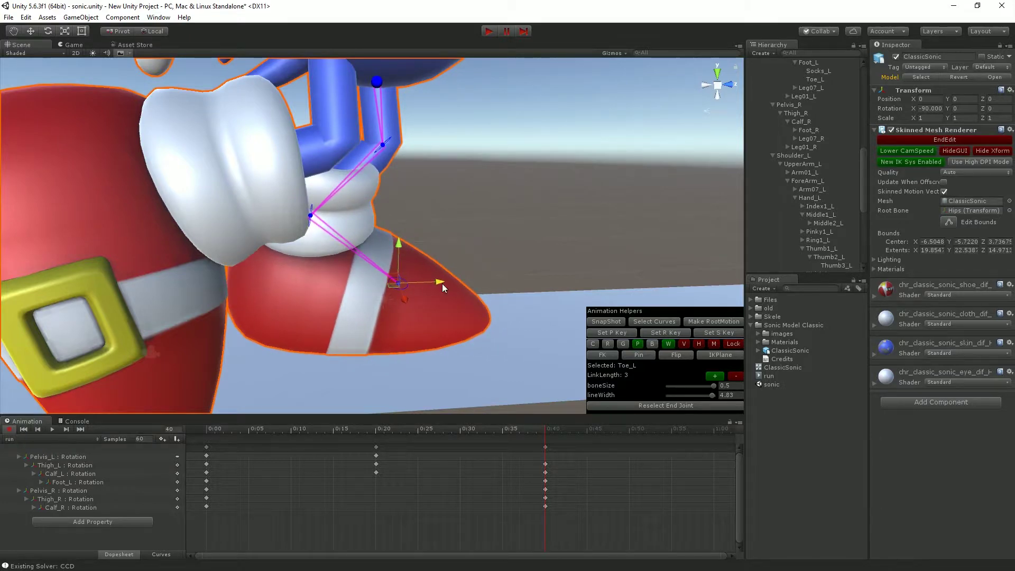
# Examine the pose of both legs at frame 40 from several angles and distances
pyautogui.scroll(-5, 443, 284)
pyautogui.moveTo(458, 285); pyautogui.dragTo(503, 261, button='middle')
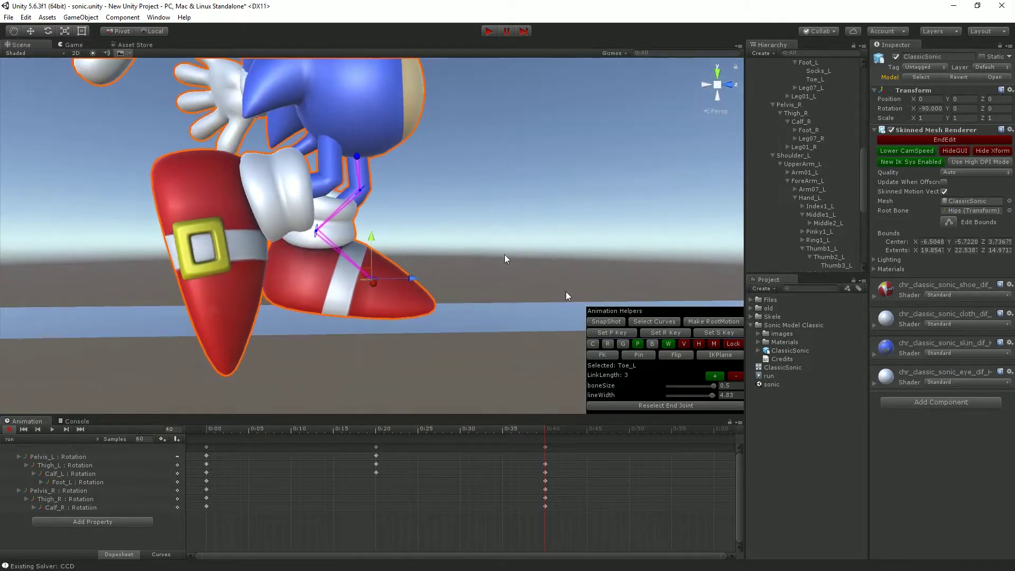
pyautogui.scroll(5, 395, 265)
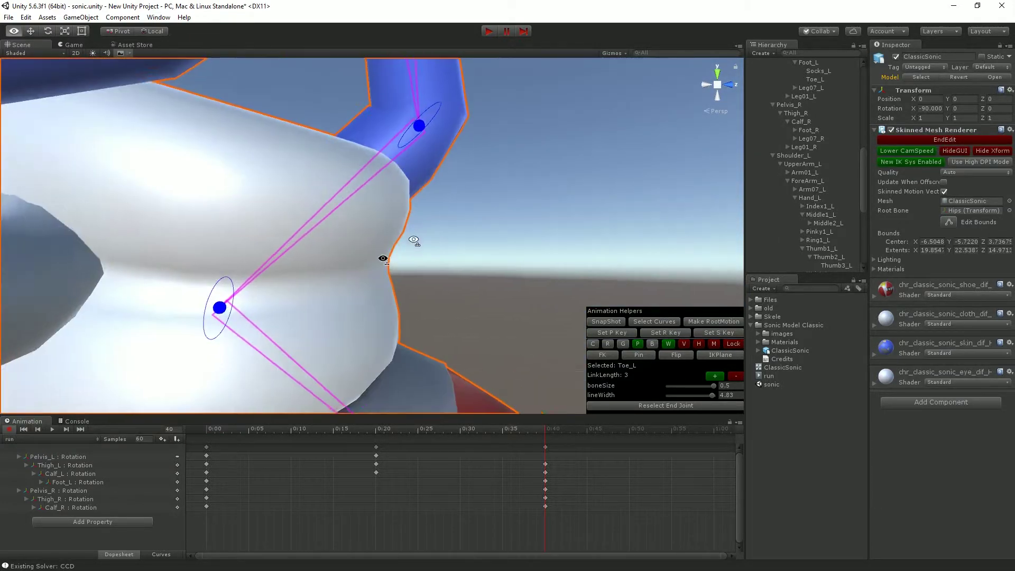
pyautogui.scroll(-5, 390, 279)
pyautogui.scroll(2, 420, 256)
pyautogui.scroll(4, 420, 255)
pyautogui.scroll(-4, 331, 259)
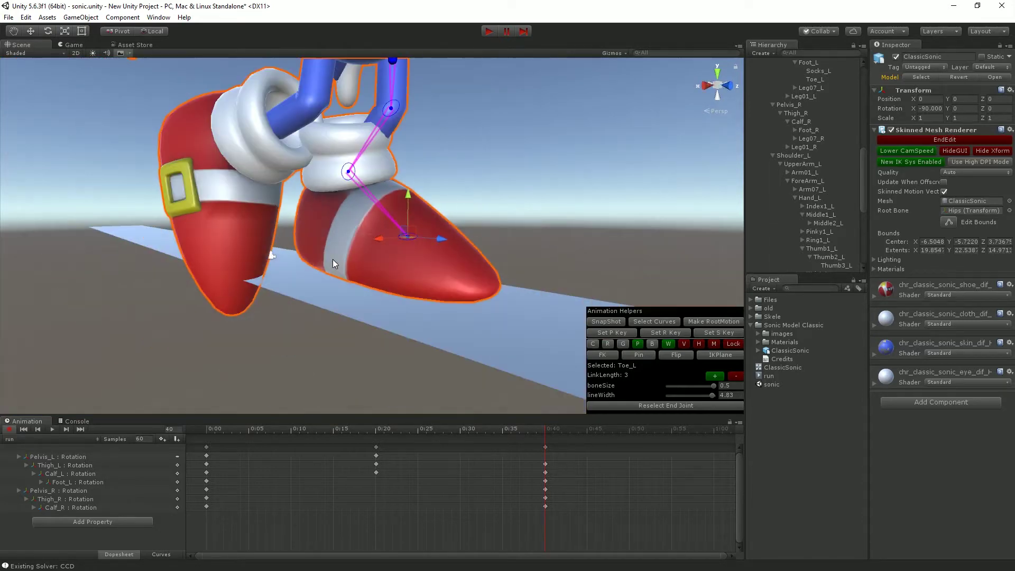
pyautogui.keyDown('alt'); pyautogui.moveTo(332, 259); pyautogui.dragTo(440, 269); pyautogui.keyUp('alt')
pyautogui.scroll(-3, 446, 270)
pyautogui.moveTo(439, 270); pyautogui.dragTo(491, 262, button='right')
pyautogui.scroll(5, 424, 354)
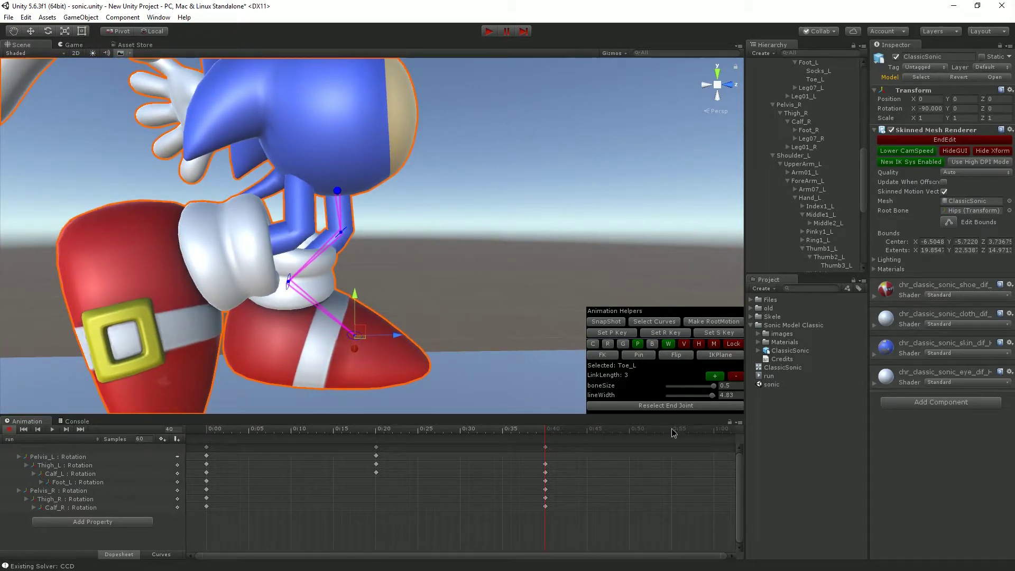
# Go to frame 60 and raise the left leg behind the body with the Foot_L end joint, releasing it when done
pyautogui.moveTo(673, 434); pyautogui.dragTo(713, 435)
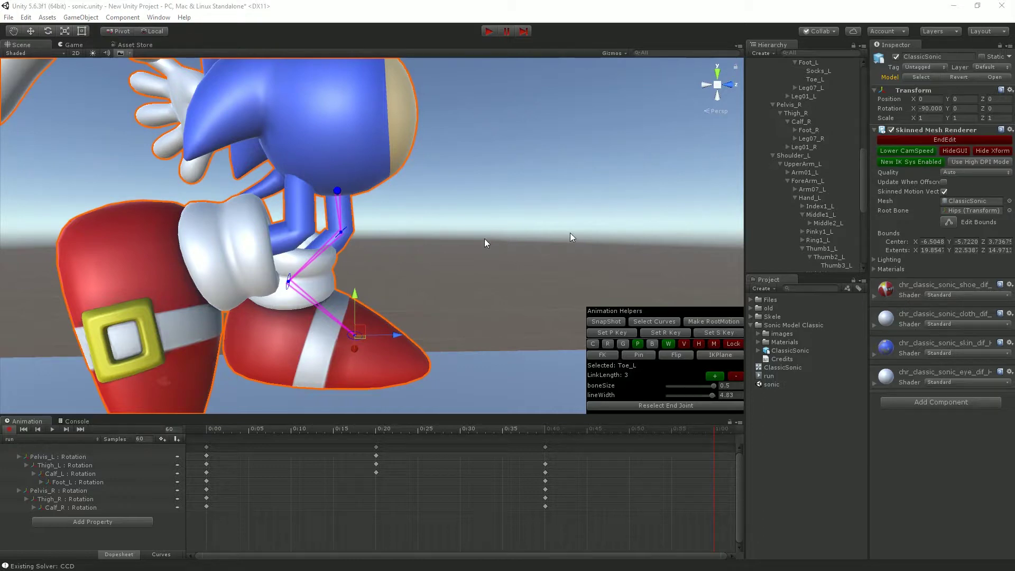
pyautogui.moveTo(484, 238); pyautogui.dragTo(493, 237, button='right')
pyautogui.scroll(-6, 385, 263)
pyautogui.scroll(6, 325, 249)
pyautogui.moveTo(325, 248); pyautogui.dragTo(306, 245, button='right')
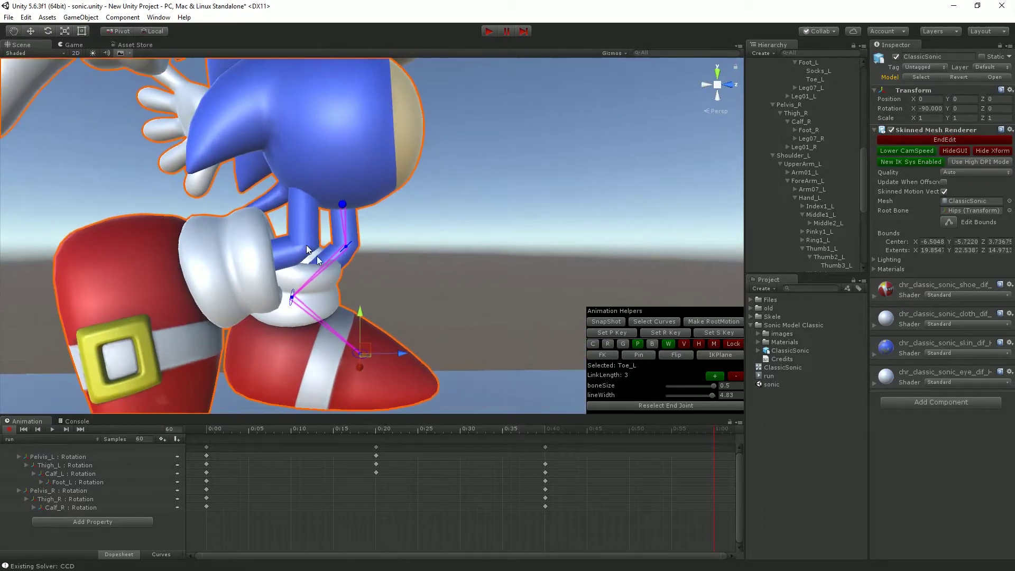
pyautogui.click(291, 298)
pyautogui.moveTo(297, 294); pyautogui.dragTo(92, 261)
pyautogui.click(215, 269)
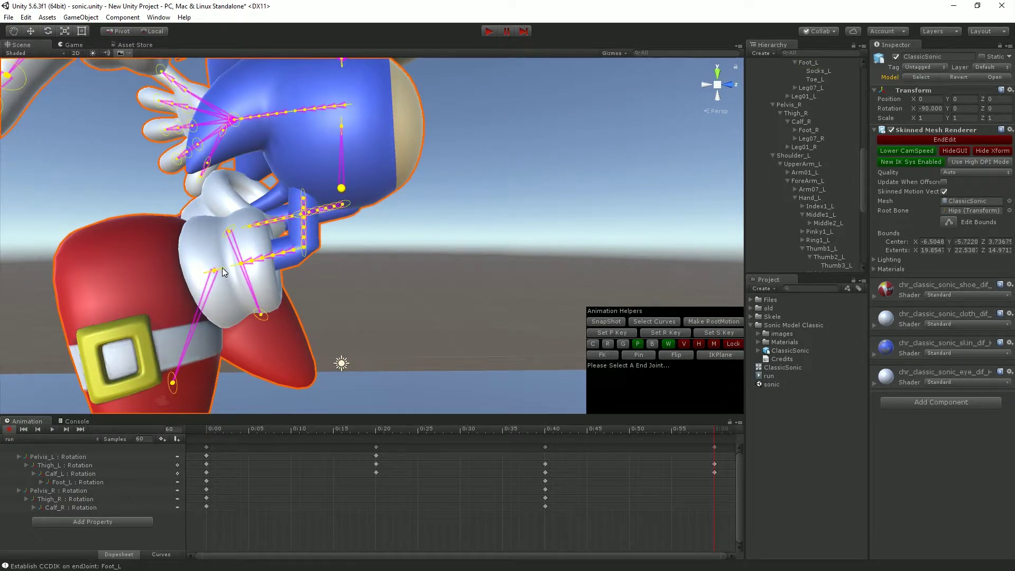
# Swing the right leg forward with the Foot_R end joint at link length 2 and lower the foot in front of the body
pyautogui.moveTo(216, 268); pyautogui.dragTo(414, 294, button='middle')
pyautogui.moveTo(414, 294); pyautogui.dragTo(534, 256)
pyautogui.press('e')
pyautogui.scroll(-5, 533, 270)
pyautogui.moveTo(523, 281); pyautogui.dragTo(566, 240, button='middle')
pyautogui.press('w')
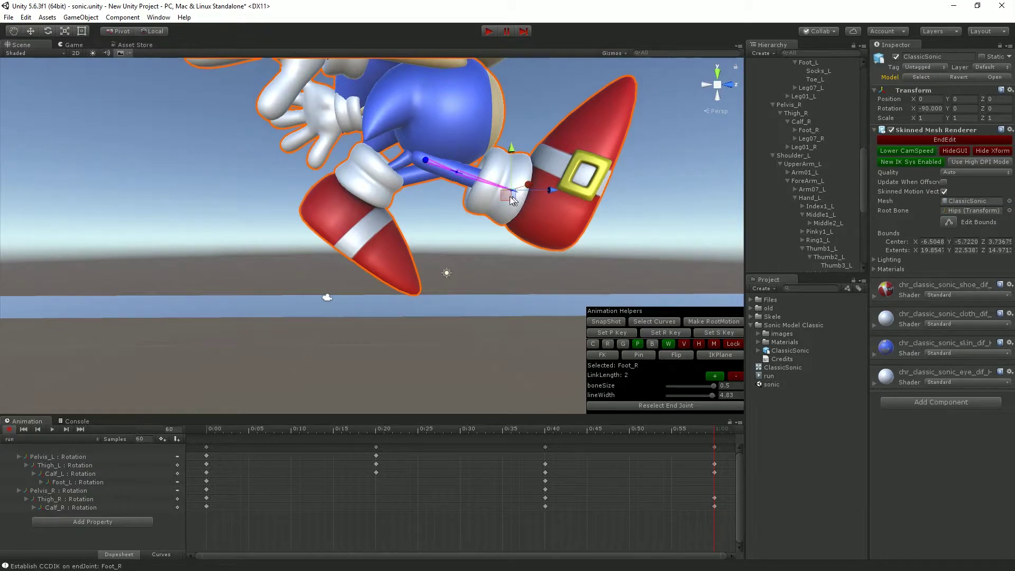
pyautogui.moveTo(522, 191); pyautogui.dragTo(475, 233)
pyautogui.moveTo(476, 233); pyautogui.dragTo(540, 391, button='middle')
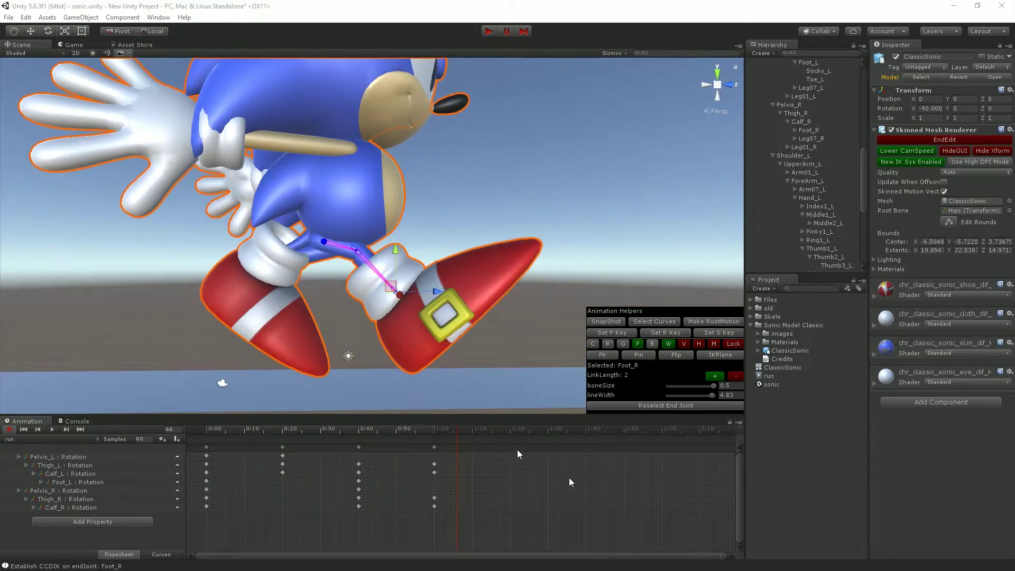
# Go to frame 80 and raise the right leg forward with the Socks_R end joint at link length 3
pyautogui.moveTo(423, 374); pyautogui.dragTo(446, 328, button='middle')
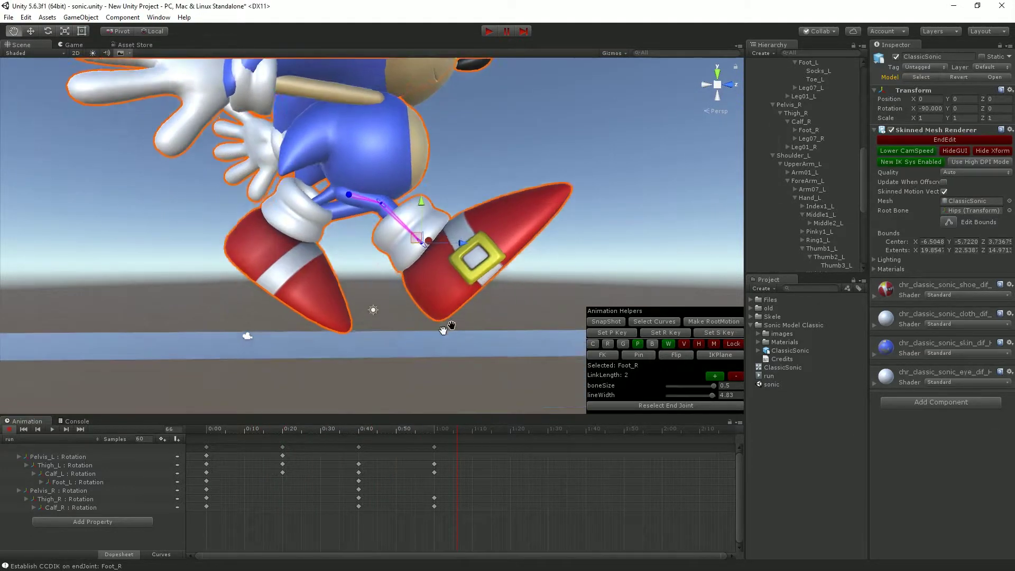
pyautogui.scroll(5, 448, 347)
pyautogui.scroll(-3, 441, 367)
pyautogui.moveTo(441, 366); pyautogui.dragTo(404, 418, button='middle')
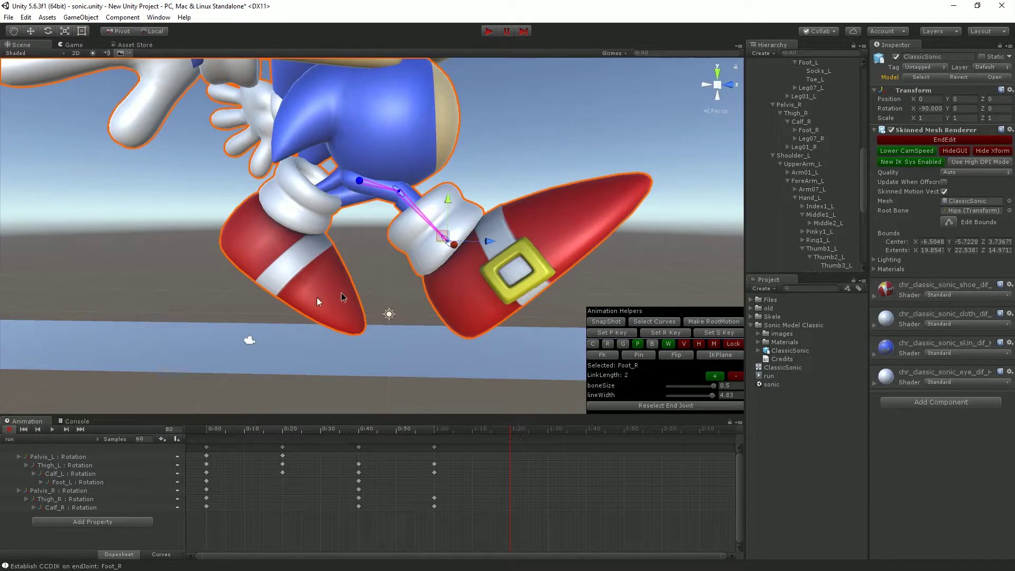
pyautogui.scroll(2, 316, 297)
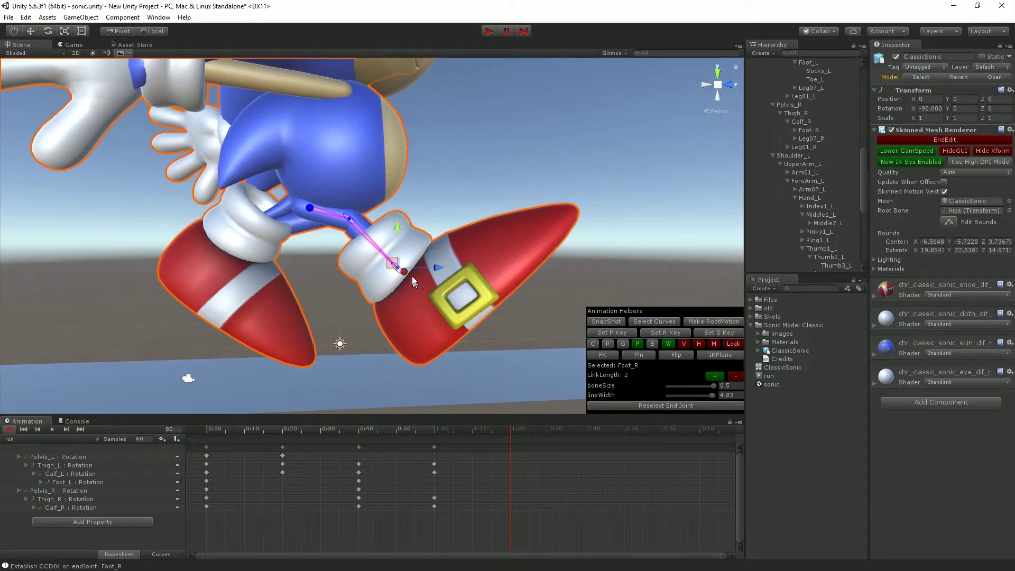
pyautogui.click(400, 268)
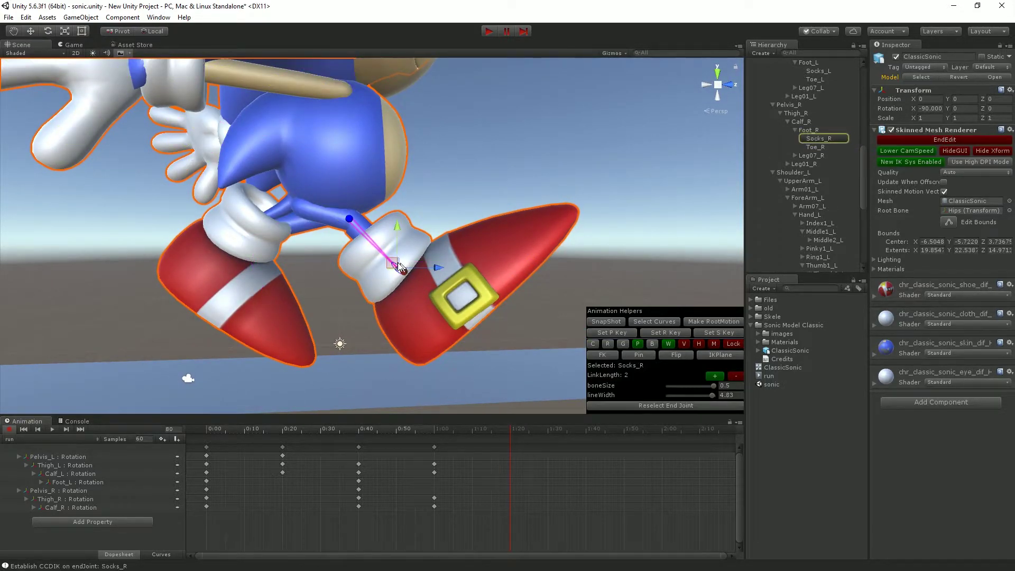
pyautogui.moveTo(400, 267); pyautogui.dragTo(438, 244)
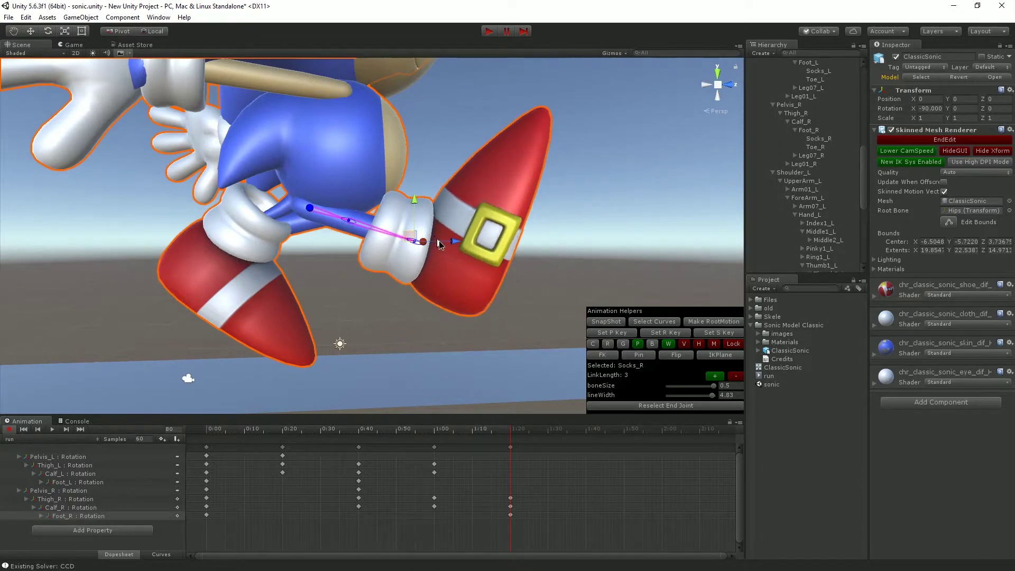
# Tilt the left foot back behind the body with the Socks_L end joint at link length 2
pyautogui.moveTo(387, 280); pyautogui.dragTo(354, 269, button='right')
pyautogui.moveTo(354, 268); pyautogui.dragTo(407, 245, button='middle')
pyautogui.moveTo(407, 245); pyautogui.dragTo(445, 240, button='right')
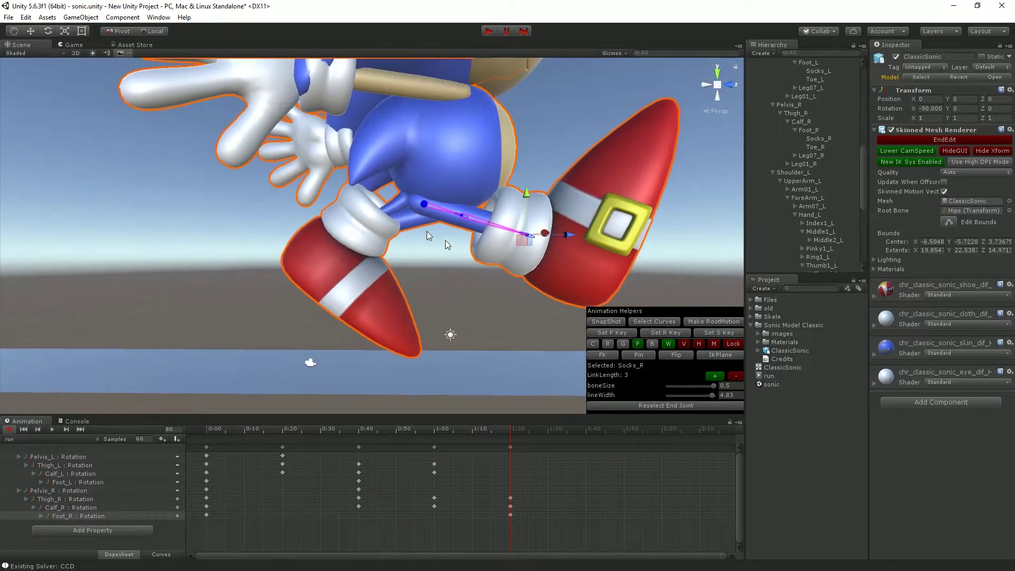
pyautogui.click(384, 227)
pyautogui.click(355, 237)
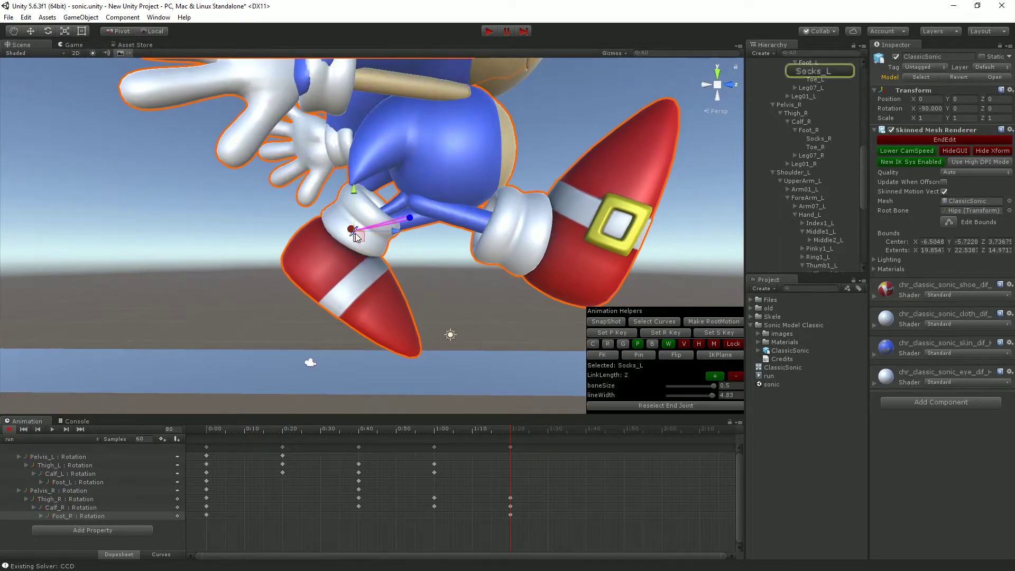
pyautogui.moveTo(356, 238); pyautogui.dragTo(313, 233)
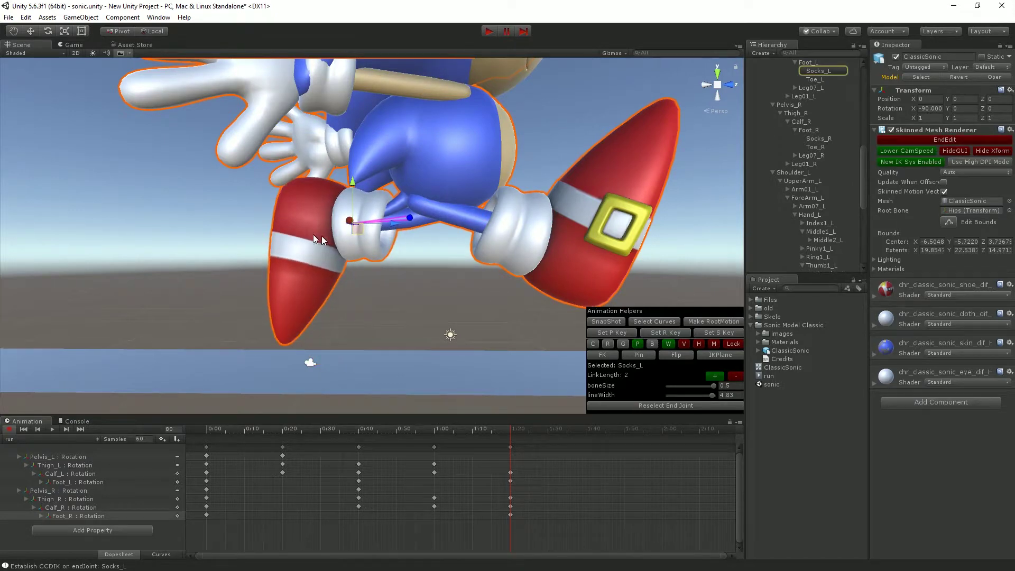
pyautogui.moveTo(389, 238); pyautogui.dragTo(410, 227, button='right')
pyautogui.moveTo(410, 227); pyautogui.dragTo(403, 252, button='middle')
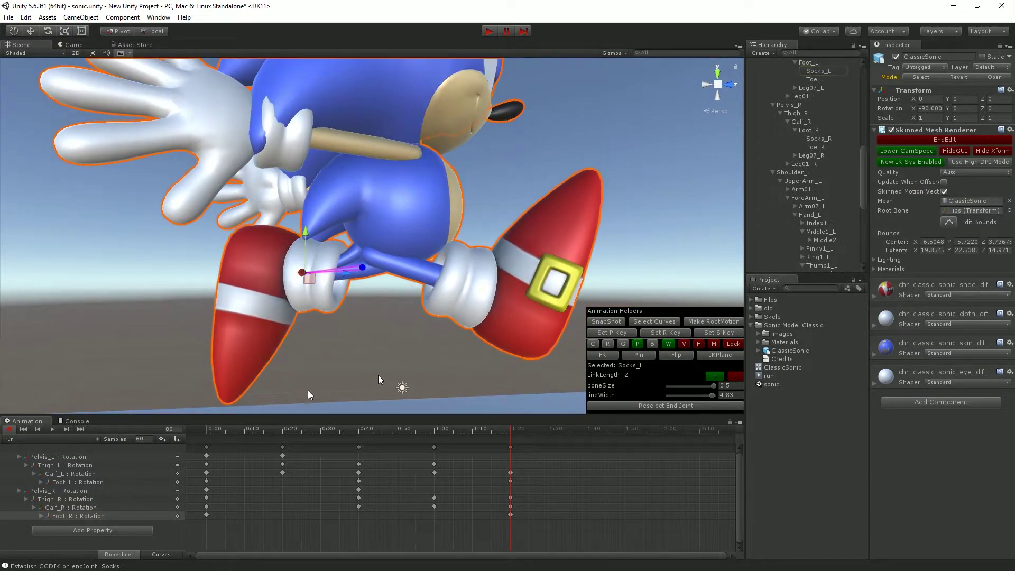
# Copy the leg keyframes at frame 60 to frame 100 and those at frame 40 to frame 120
pyautogui.moveTo(222, 436); pyautogui.dragTo(208, 438)
pyautogui.moveTo(513, 432); pyautogui.dragTo(521, 432)
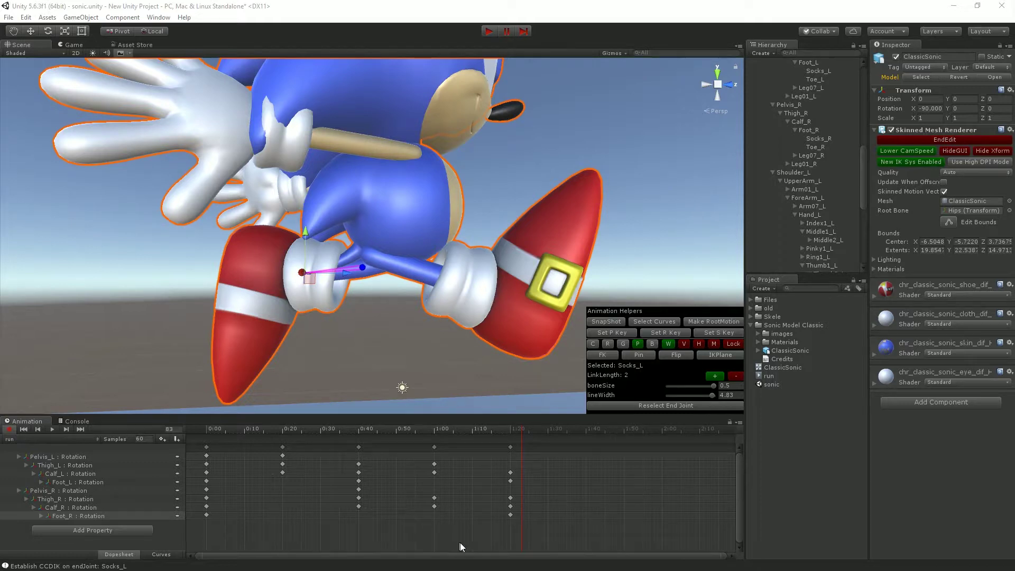
pyautogui.moveTo(468, 536); pyautogui.dragTo(409, 423)
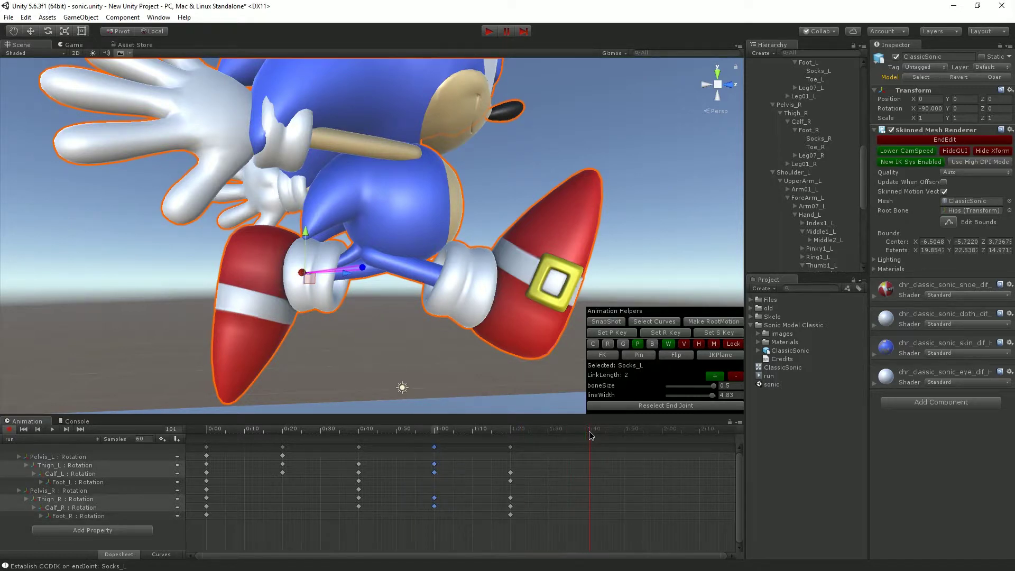
pyautogui.hotkey('ctrl', 'v')
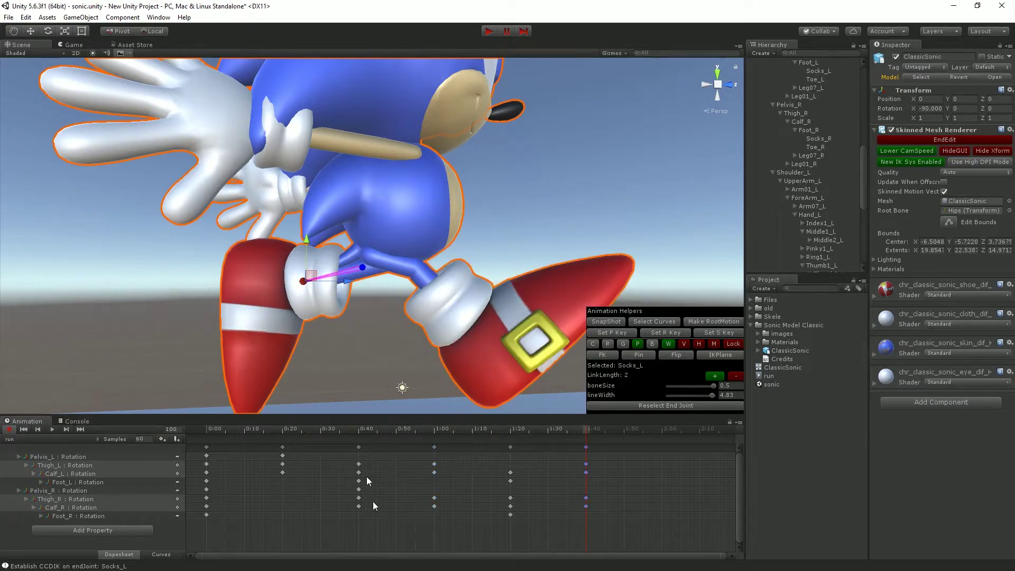
pyautogui.moveTo(393, 560); pyautogui.dragTo(331, 443)
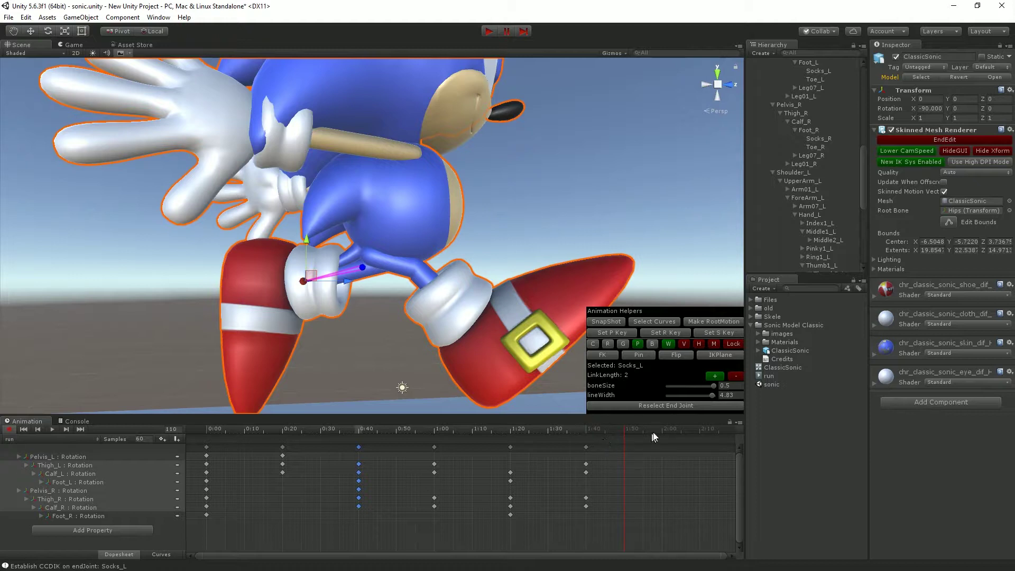
pyautogui.hotkey('ctrl', 'v')
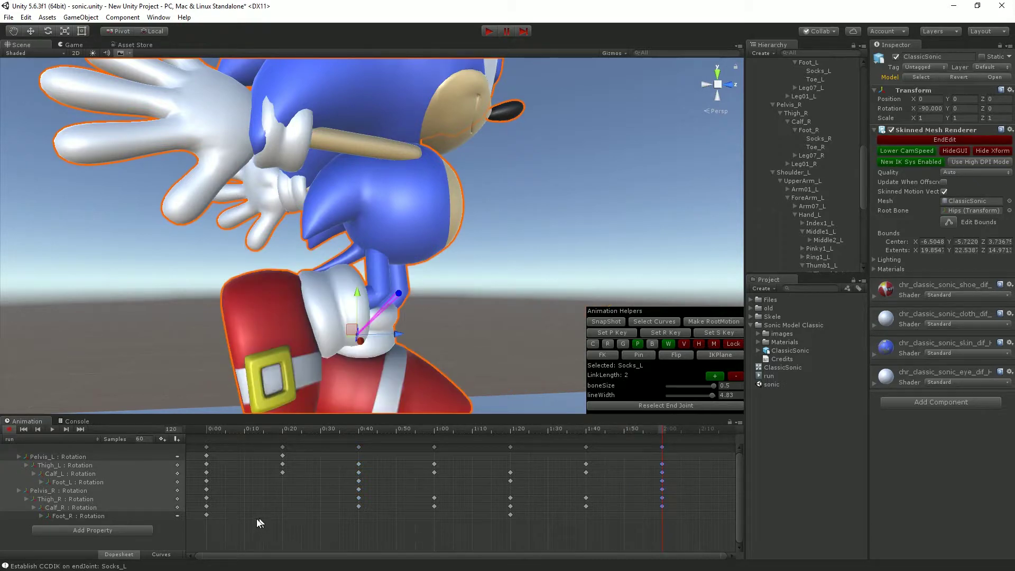
# Copy the left leg keyframes at frame 20 to frame 140
pyautogui.click(288, 431)
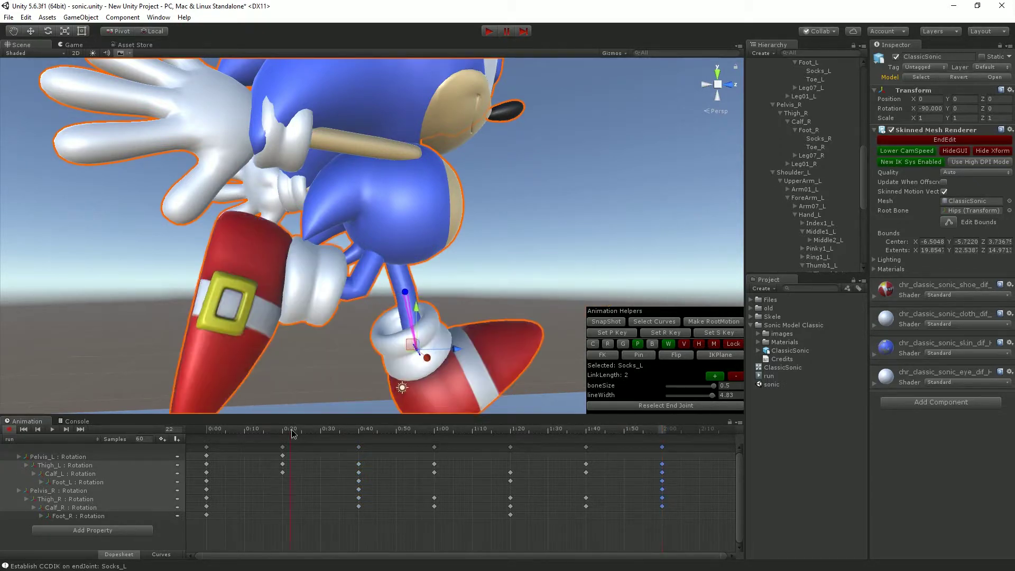
pyautogui.moveTo(319, 544); pyautogui.dragTo(256, 431)
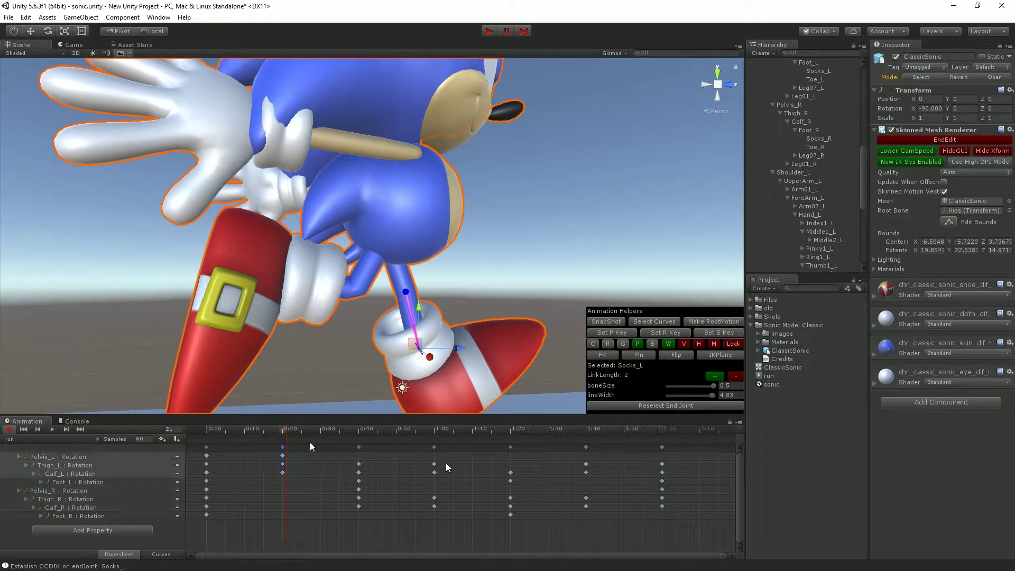
pyautogui.click(718, 432)
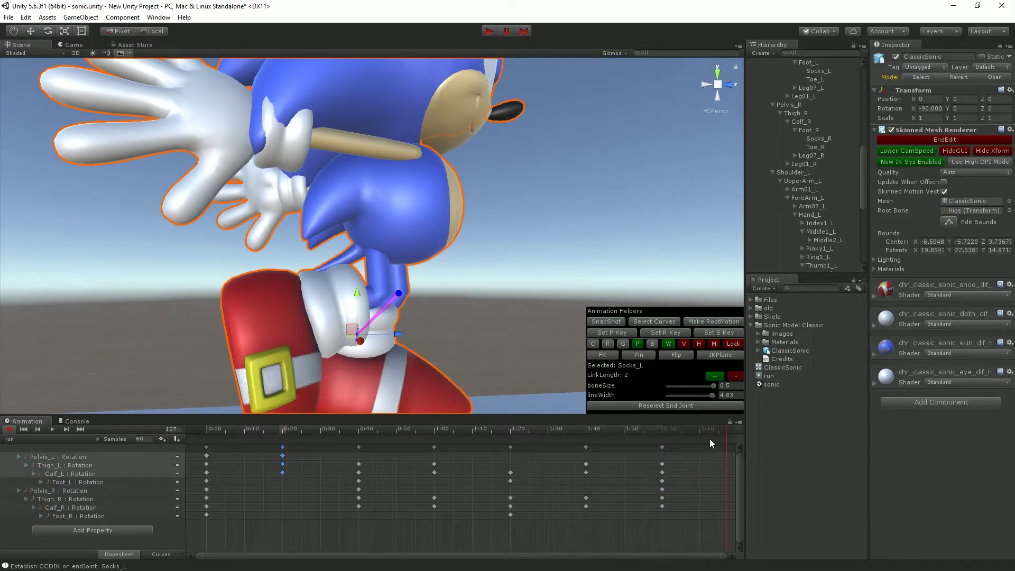
pyautogui.scroll(-3, 689, 454)
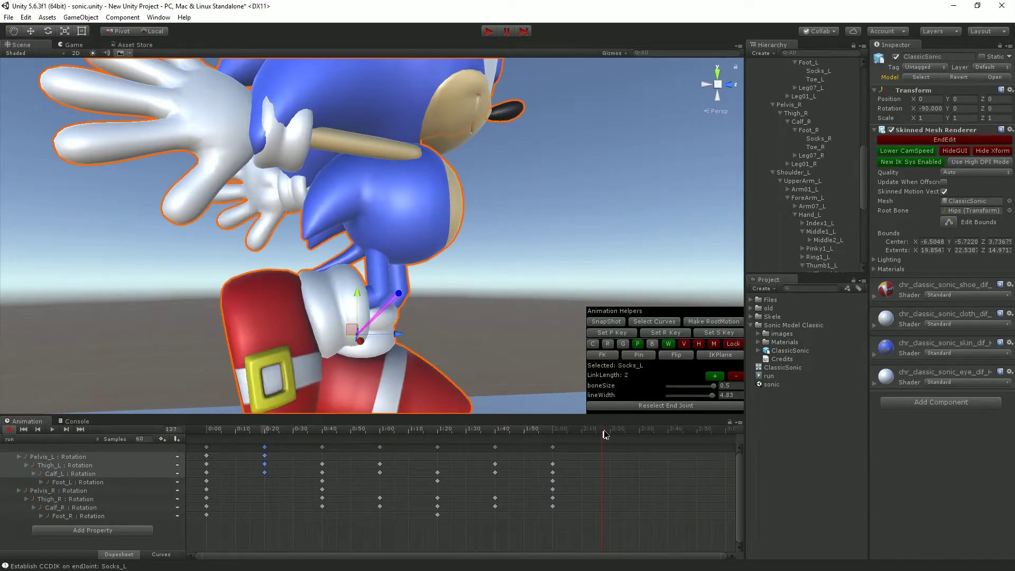
pyautogui.click(610, 432)
pyautogui.hotkey('ctrl', 'v')
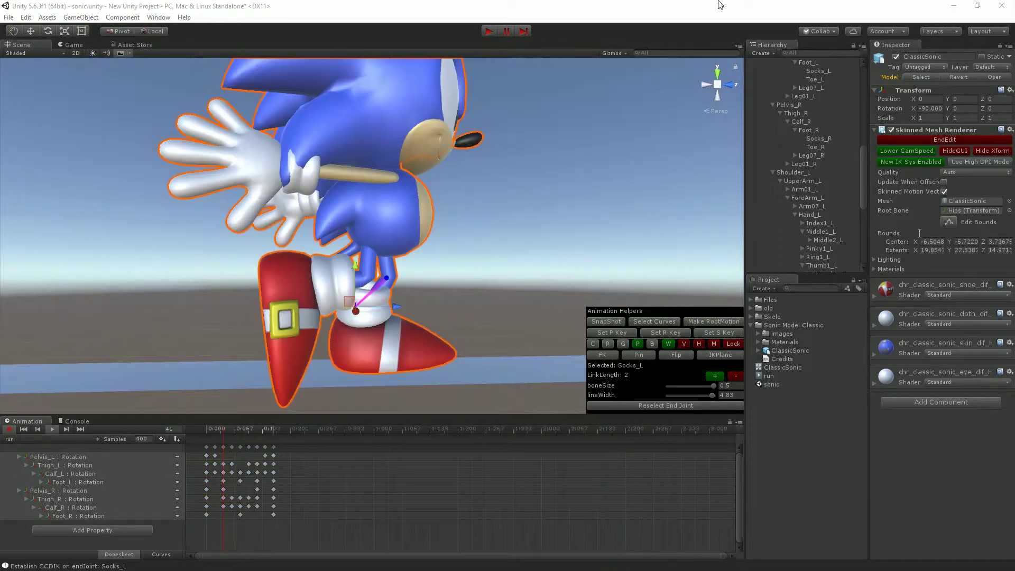
# Play back the run clip to check the motion of the full leg cycle
pyautogui.press('.')
pyautogui.press('.')
pyautogui.press('.')
pyautogui.press('.')
pyautogui.press('.')
pyautogui.press('.')
pyautogui.press('.')
pyautogui.press('.')
pyautogui.press('.')
pyautogui.press('.')
pyautogui.press('.')
pyautogui.press('.')
pyautogui.press('.')
pyautogui.press('.')
pyautogui.press('.')
pyautogui.press('.')
pyautogui.press('.')
pyautogui.press('.')
pyautogui.press('.')
pyautogui.press('.')
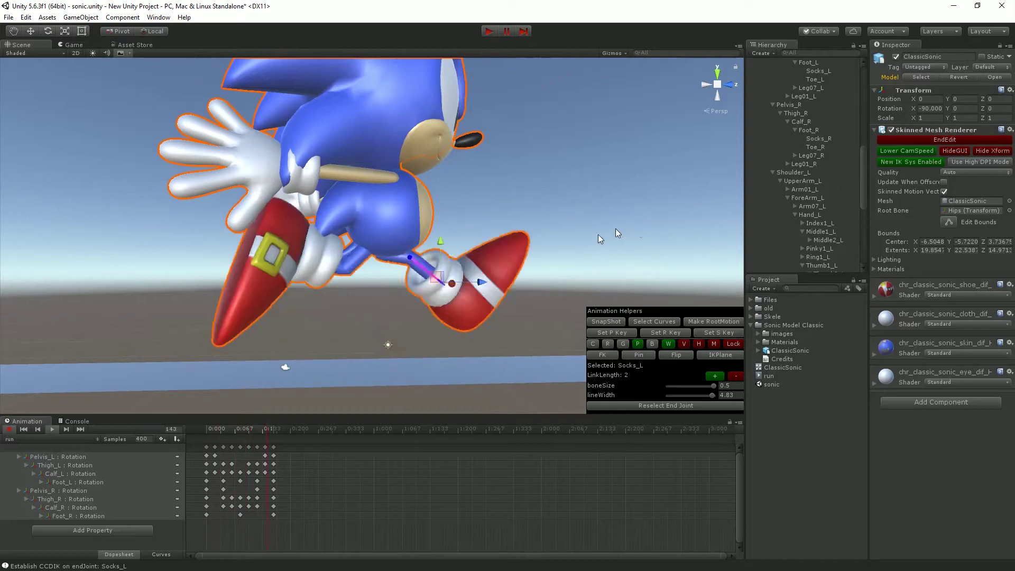
# At frame 0, lean the torso forward with the Head end joint at link length 2, and tilt the neck back at link length 1
pyautogui.scroll(2, 522, 253)
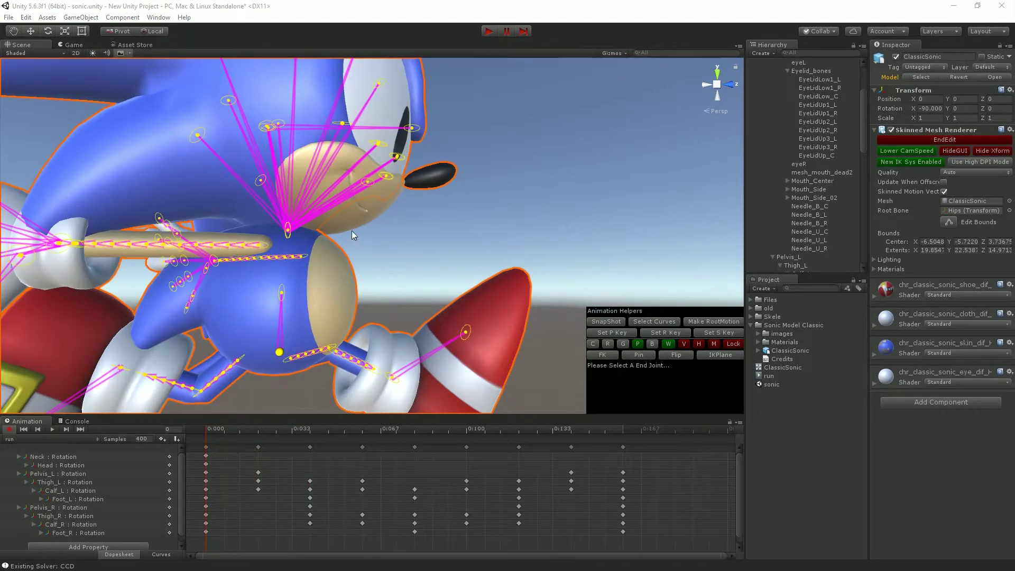
pyautogui.click(288, 234)
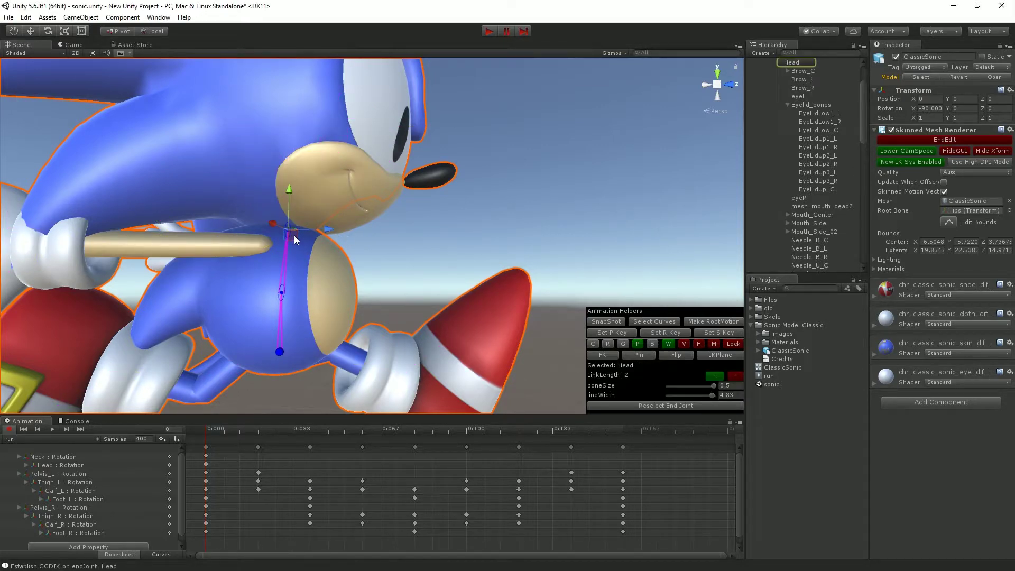
pyautogui.moveTo(294, 235); pyautogui.dragTo(336, 209)
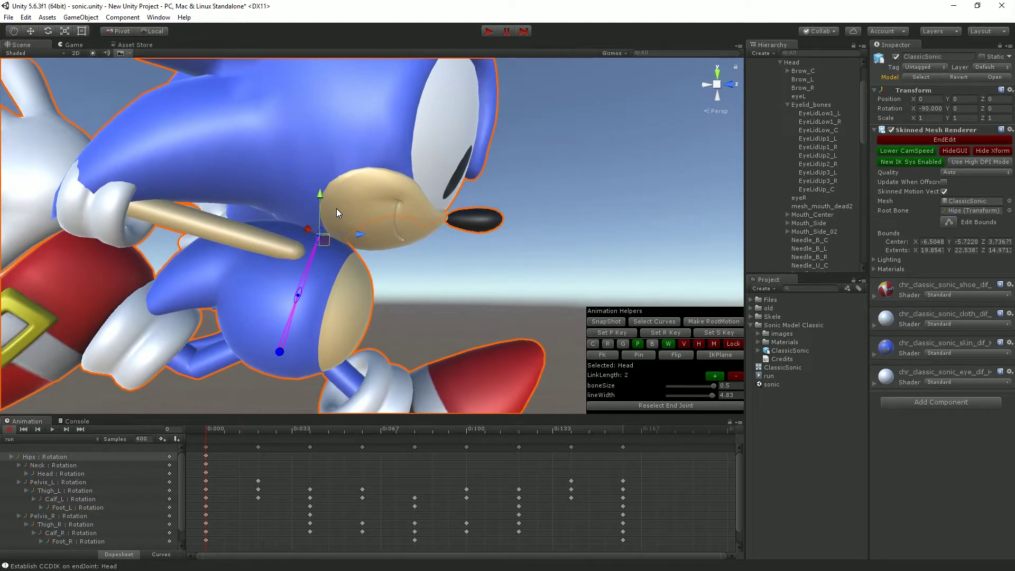
pyautogui.press('-')
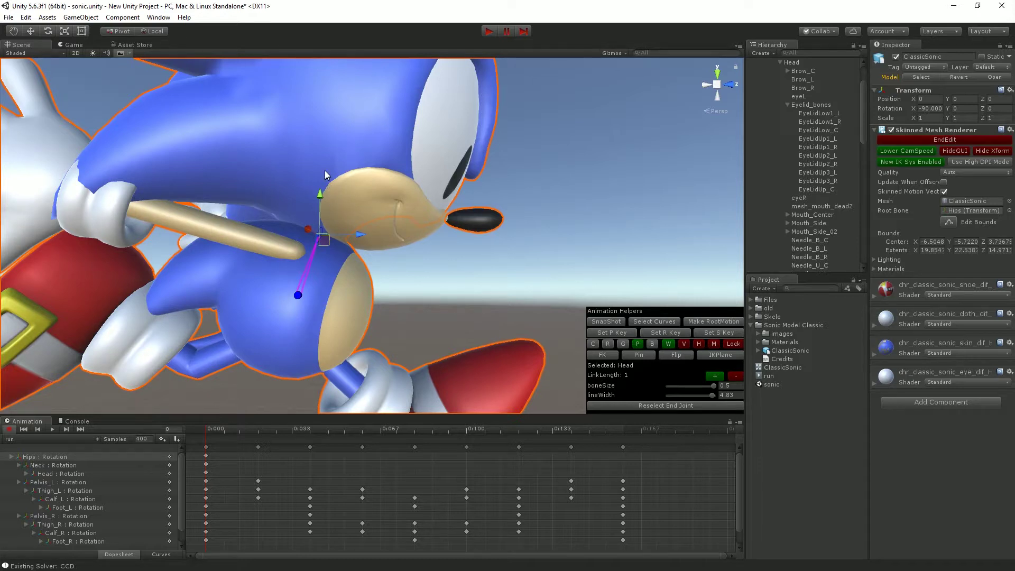
pyautogui.moveTo(328, 241); pyautogui.dragTo(312, 153)
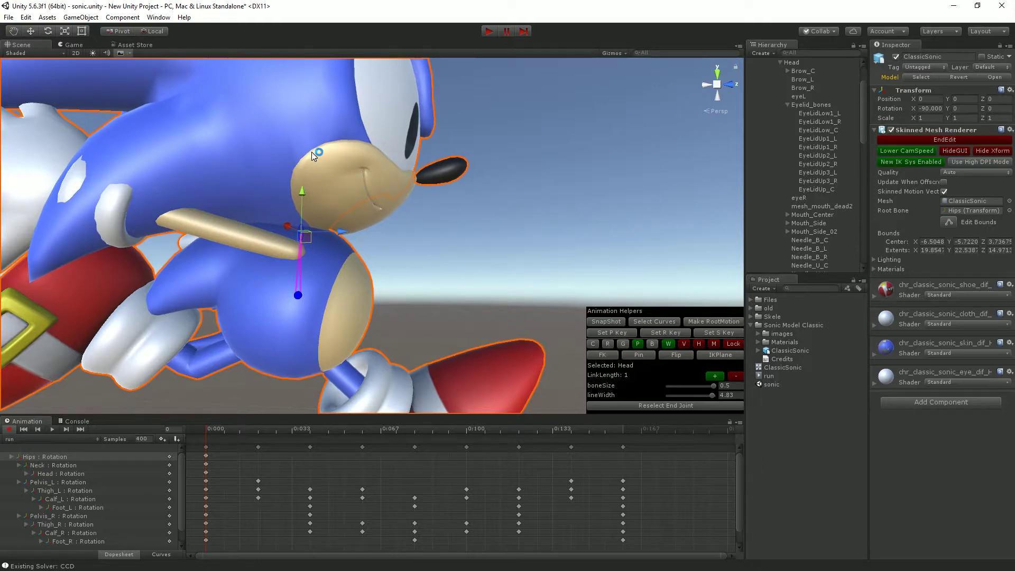
# Go to frame 71 and lean the upper body forward with the eyeL end joint at link length 3
pyautogui.scroll(-5, 342, 183)
pyautogui.scroll(3, 449, 249)
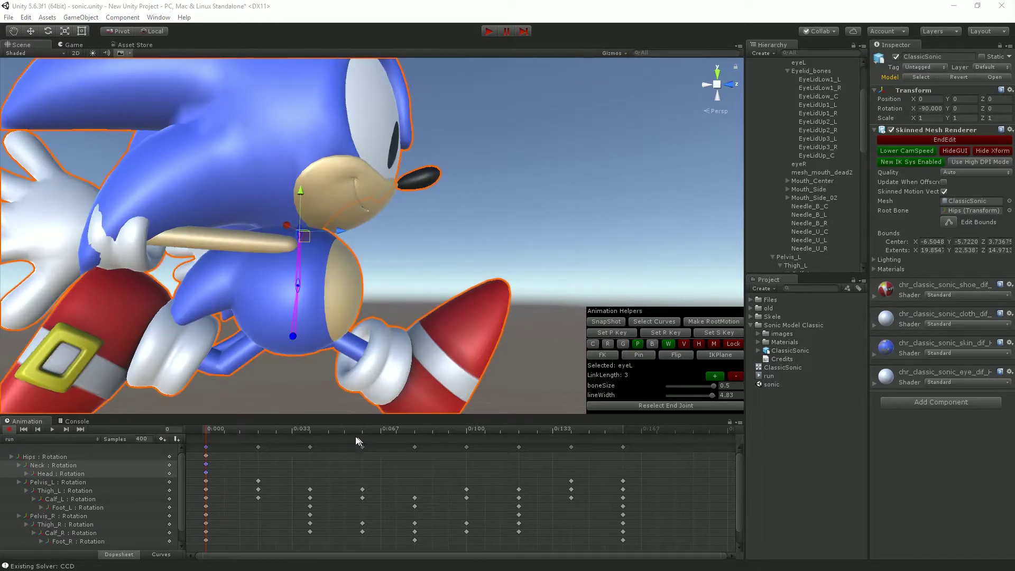
pyautogui.moveTo(358, 441); pyautogui.dragTo(392, 468)
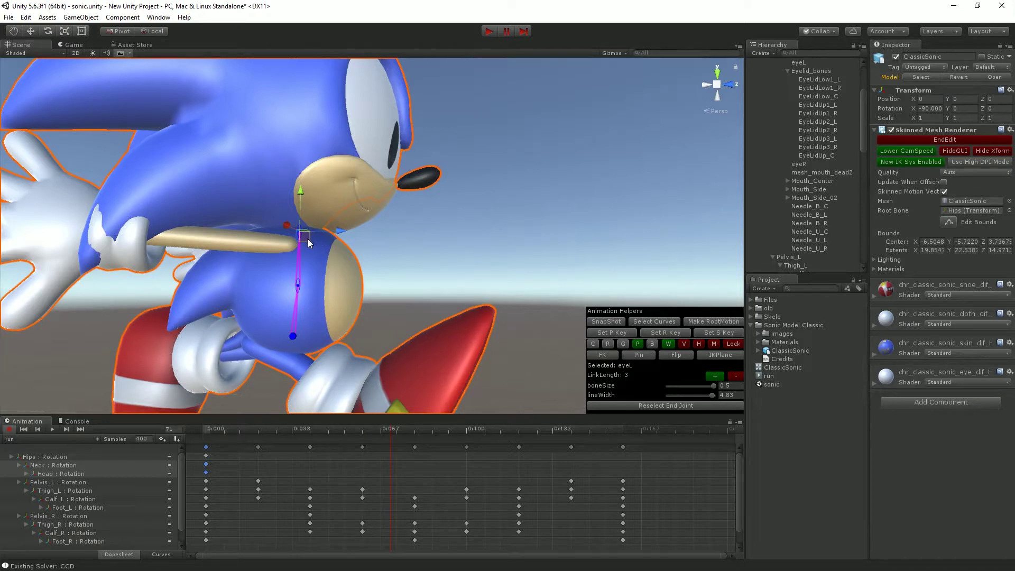
pyautogui.moveTo(310, 243); pyautogui.dragTo(326, 250)
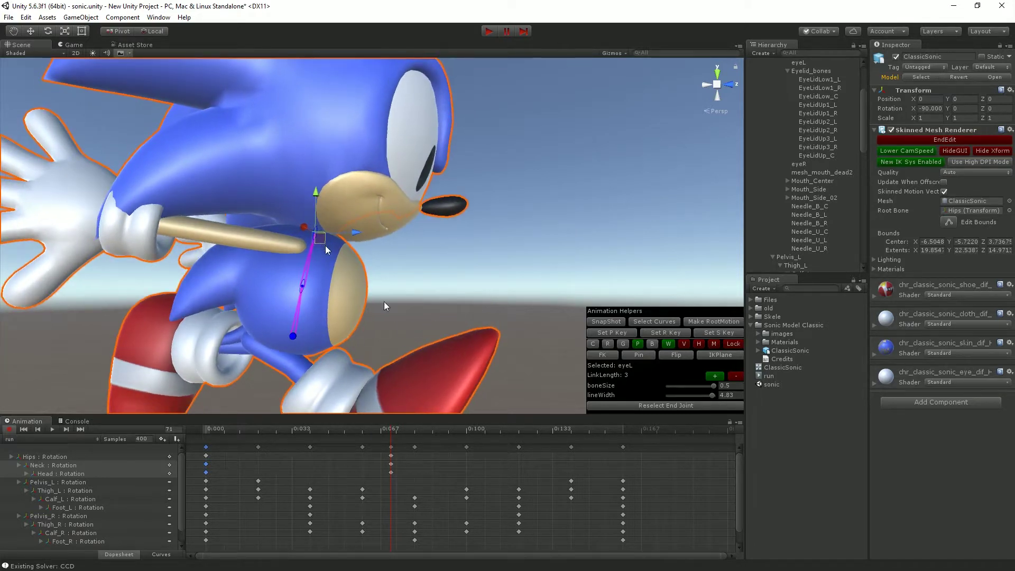
# Copy all keyframes at frame 0 to frame 160 and play the clip from the start
pyautogui.moveTo(482, 444); pyautogui.dragTo(127, 430)
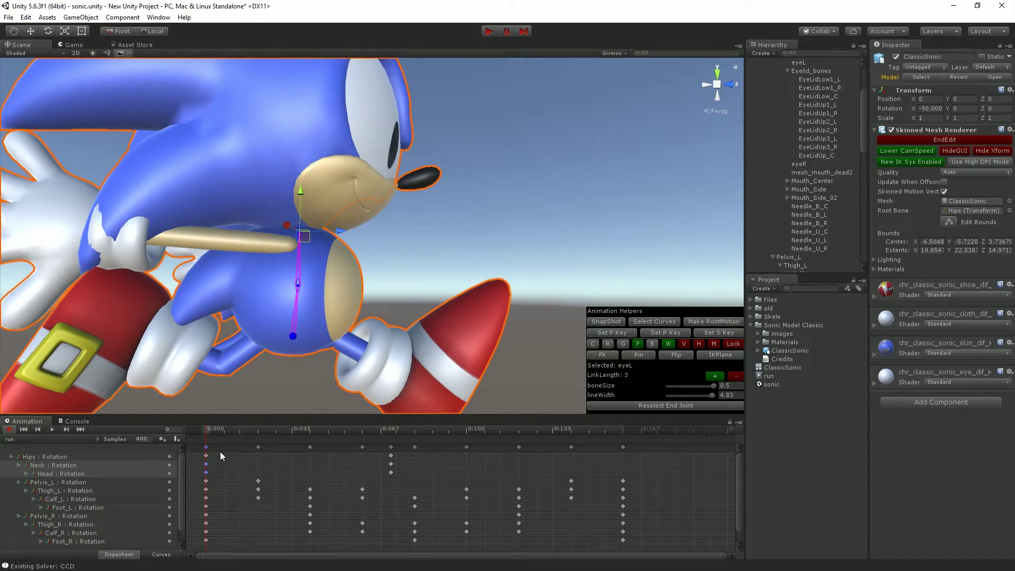
pyautogui.moveTo(220, 451); pyautogui.dragTo(198, 547)
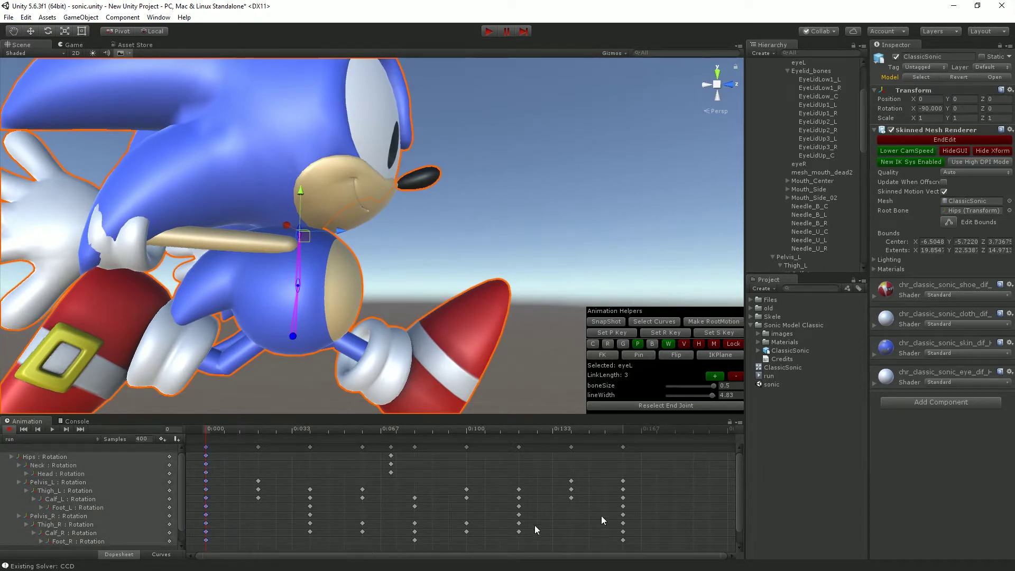
pyautogui.click(625, 436)
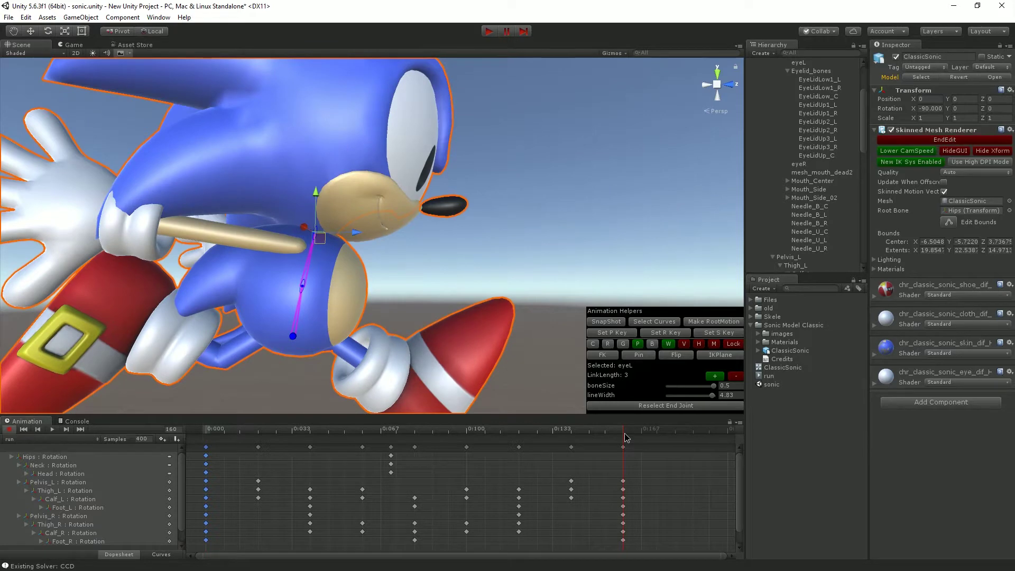
pyautogui.hotkey('ctrl', 'v')
pyautogui.moveTo(530, 429); pyautogui.dragTo(24, 401)
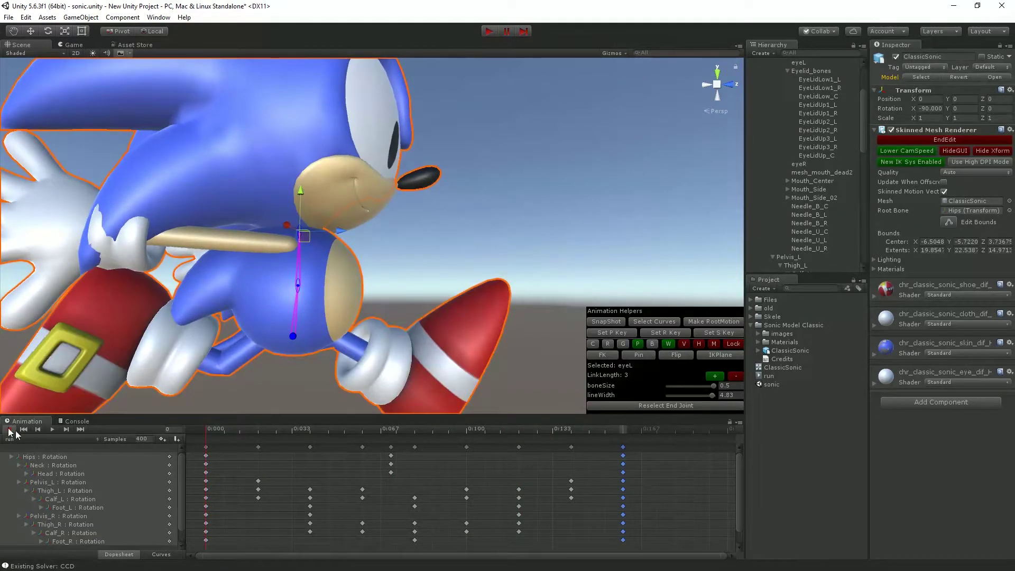
pyautogui.click(51, 429)
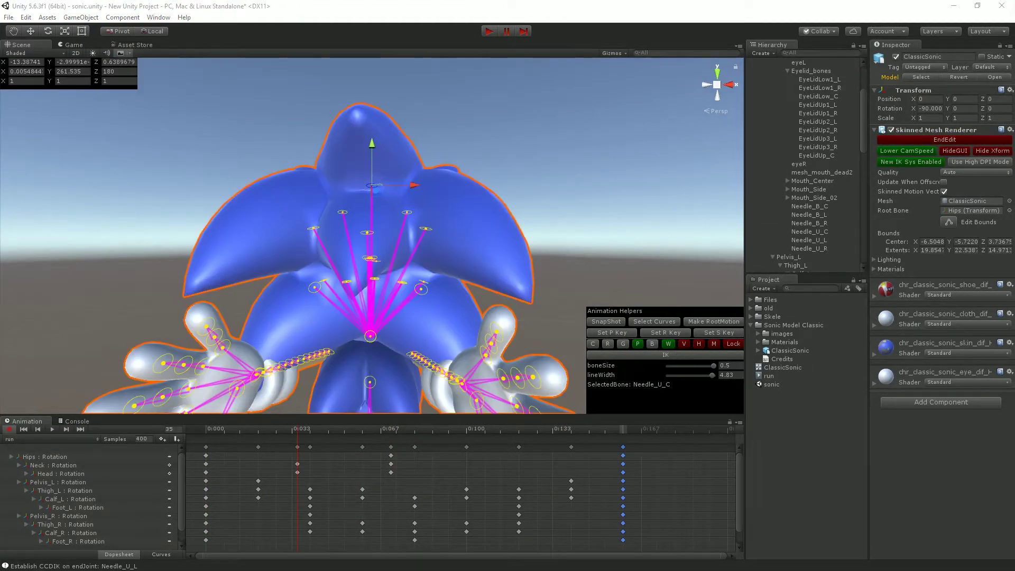
# Rotate the Needle_U_C bone towards the model's right at frame 35 and towards its left at frame 132
pyautogui.scroll(4, 458, 214)
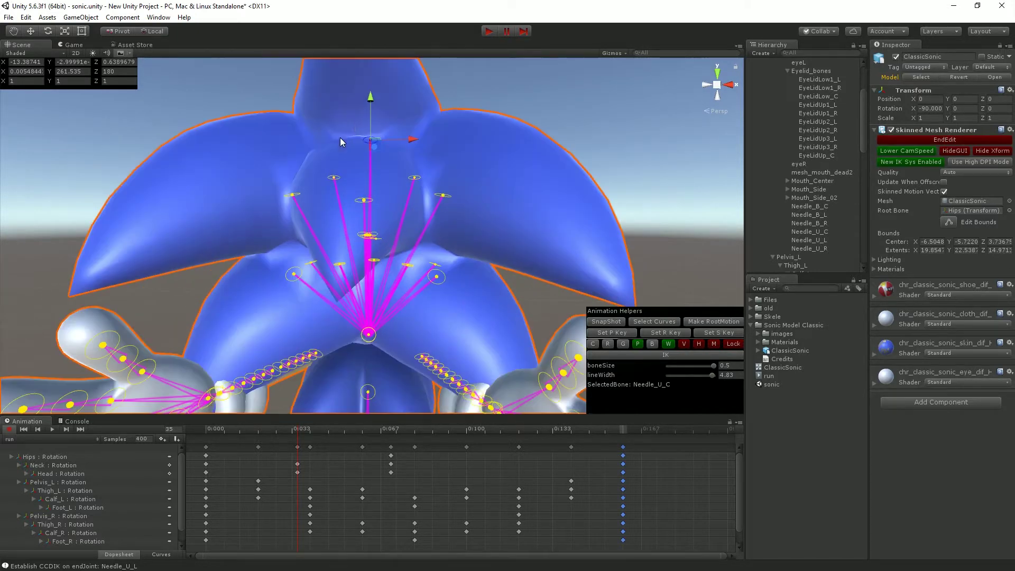
pyautogui.scroll(-2, 355, 132)
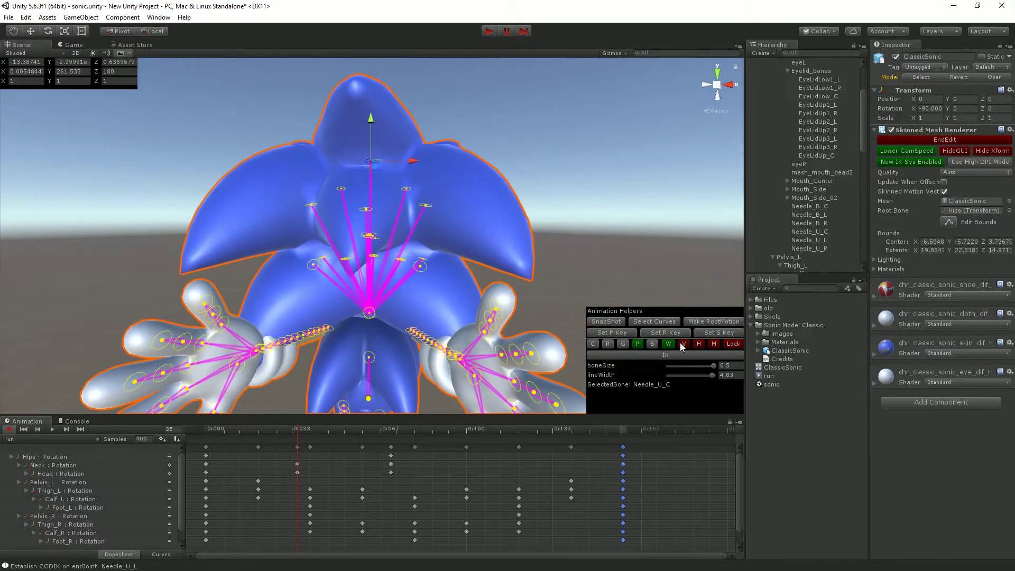
pyautogui.scroll(5, 463, 151)
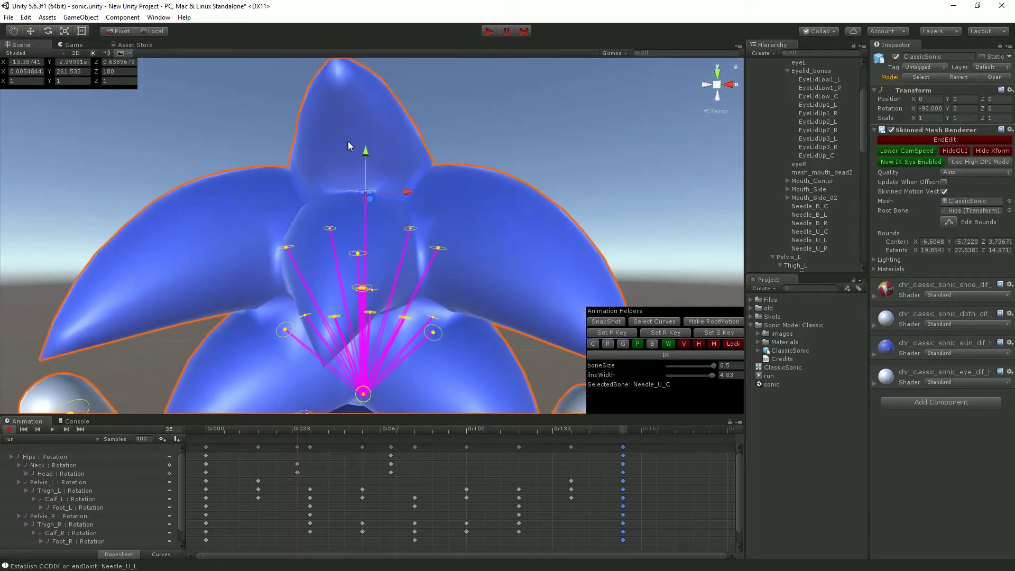
pyautogui.moveTo(501, 140); pyautogui.dragTo(532, 137, button='right')
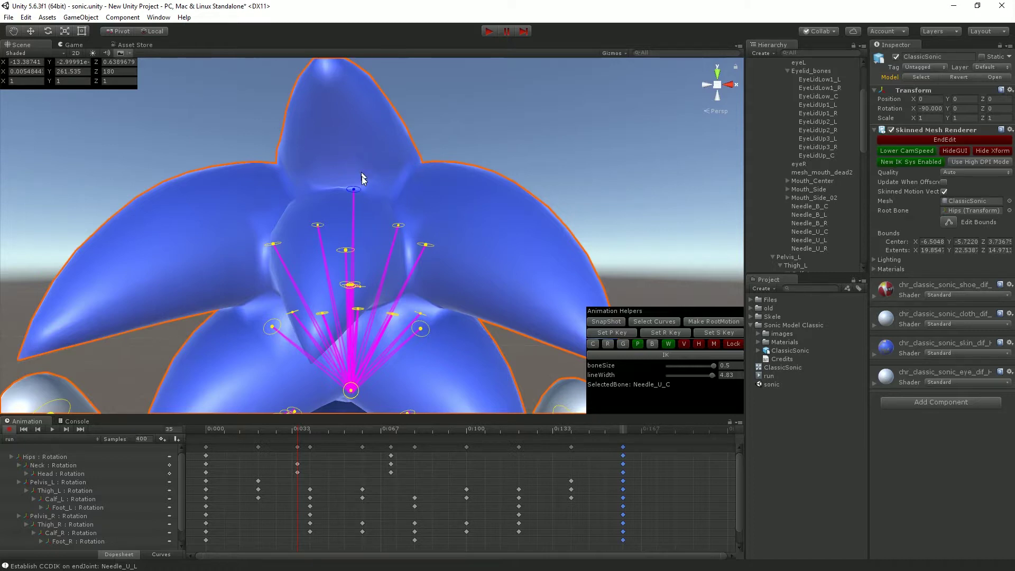
pyautogui.click(355, 190)
pyautogui.click(355, 190)
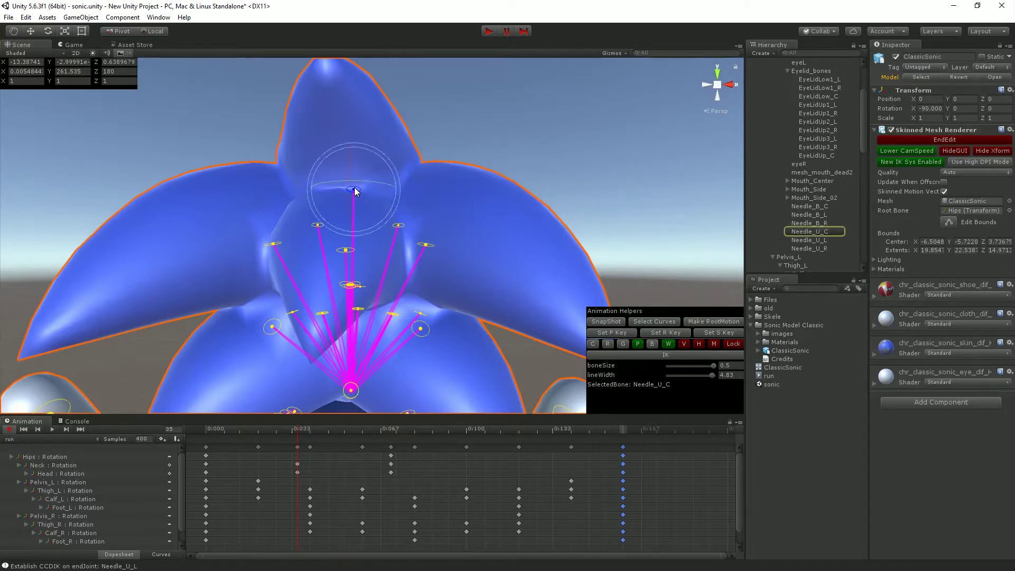
pyautogui.moveTo(358, 172); pyautogui.dragTo(362, 176)
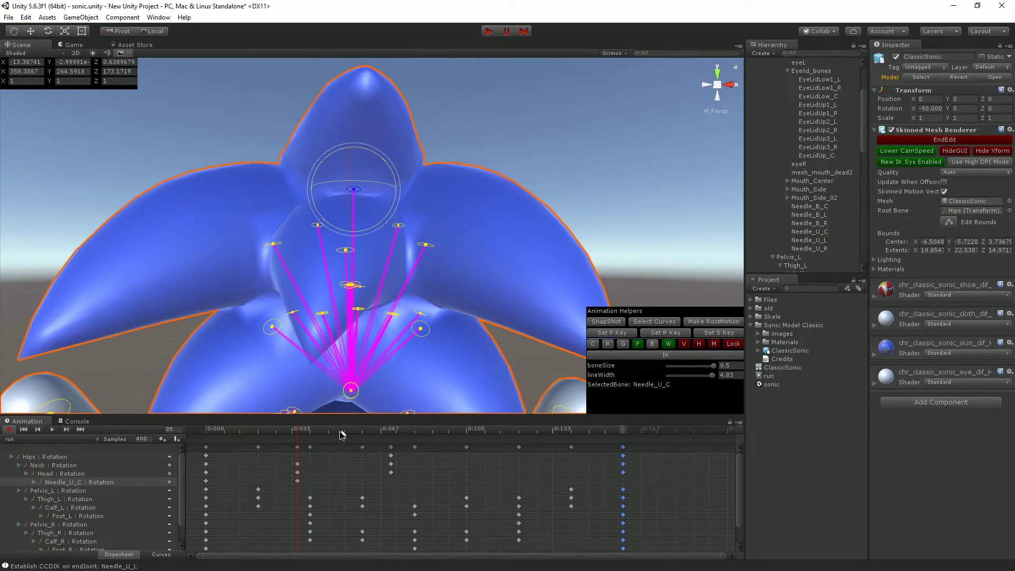
pyautogui.moveTo(341, 434); pyautogui.dragTo(551, 434)
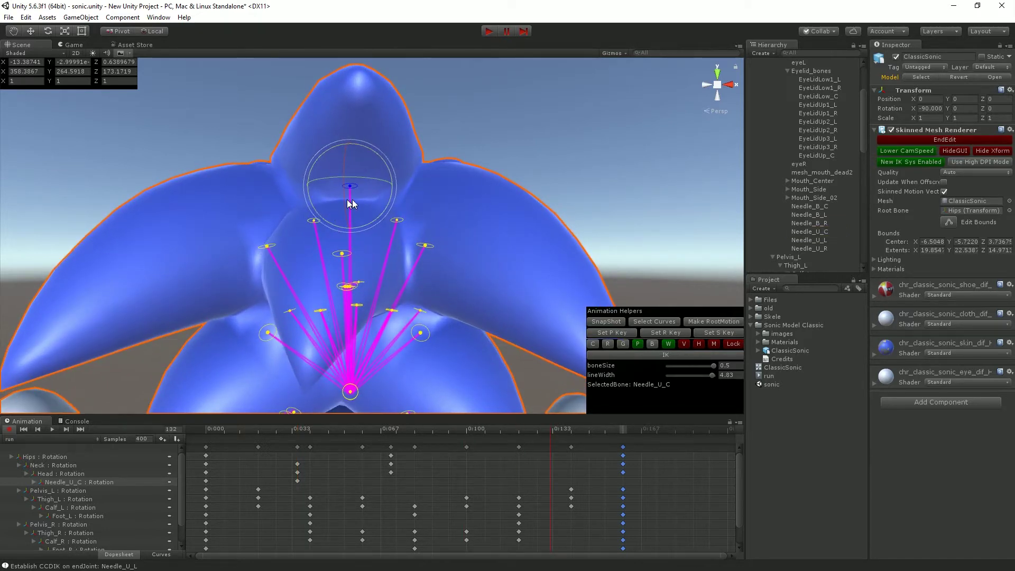
pyautogui.moveTo(369, 194); pyautogui.dragTo(362, 193)
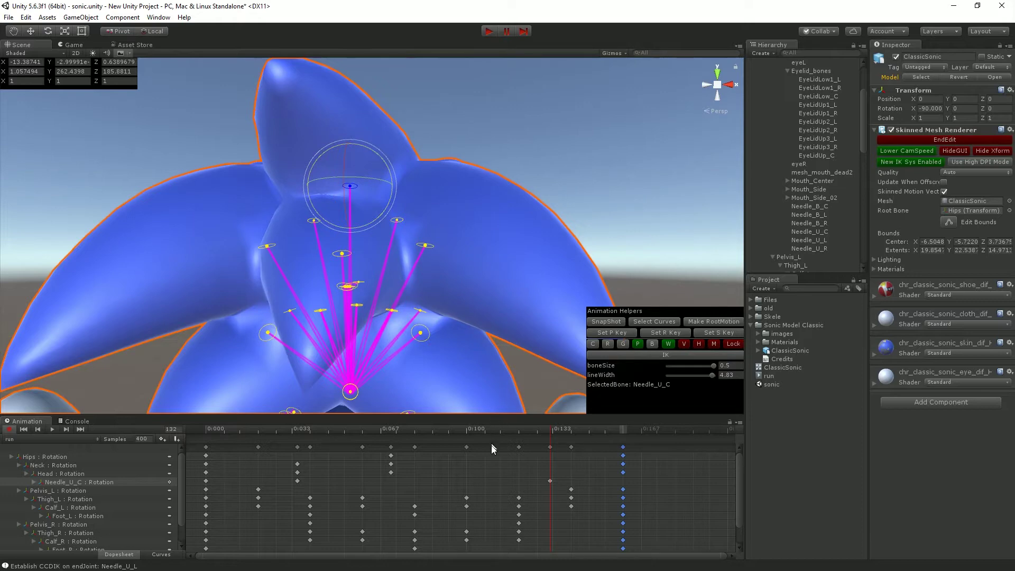
# Raise the Needle_U_L bone at frame 14 and key another rotation for it at frame 112
pyautogui.moveTo(490, 430); pyautogui.dragTo(249, 454)
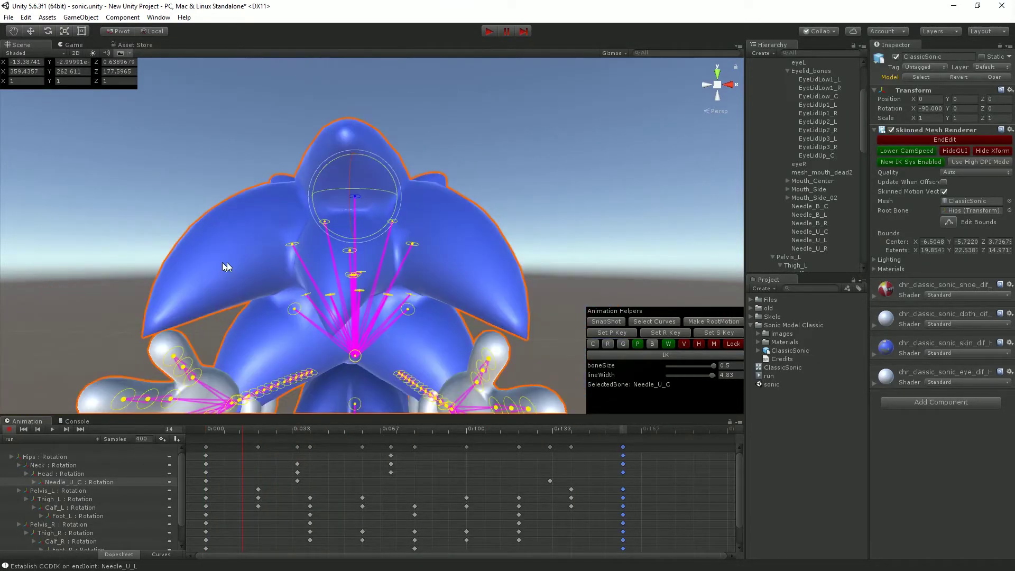
pyautogui.click(243, 221)
pyautogui.moveTo(245, 221); pyautogui.dragTo(256, 218)
pyautogui.moveTo(462, 433); pyautogui.dragTo(499, 430)
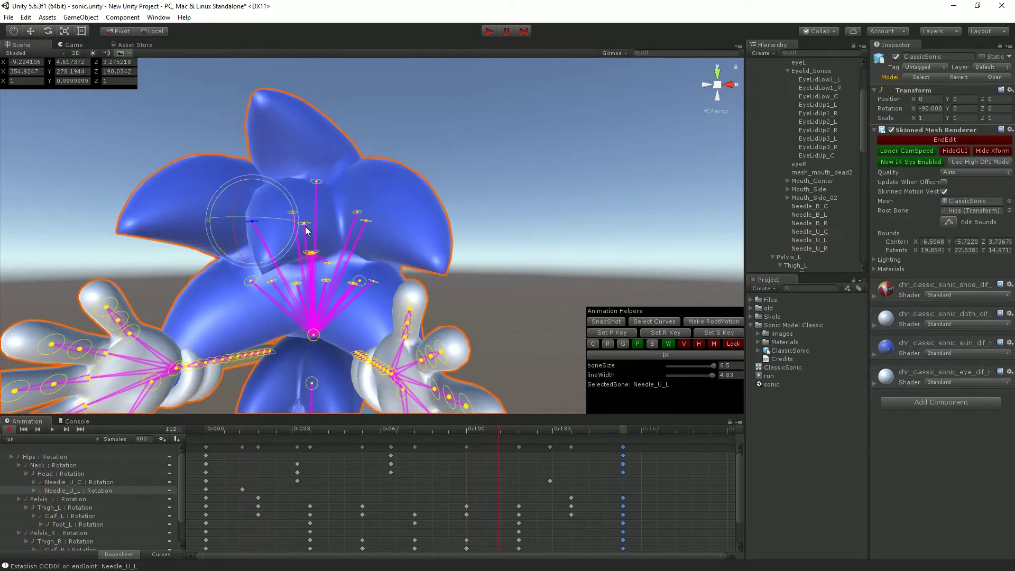
pyautogui.moveTo(259, 218); pyautogui.dragTo(389, 399)
# Key a rotation of the Needle_U_R bone at frame 112 and another one at frame 54
pyautogui.click(365, 224)
pyautogui.click(347, 435)
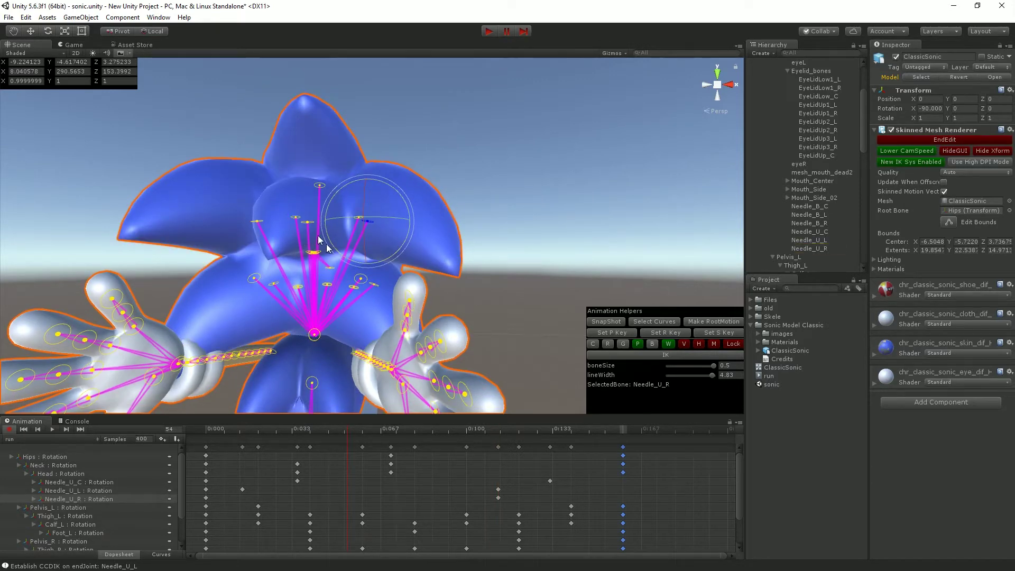
pyautogui.moveTo(346, 232); pyautogui.dragTo(341, 230)
pyautogui.moveTo(394, 343); pyautogui.dragTo(427, 308, button='middle')
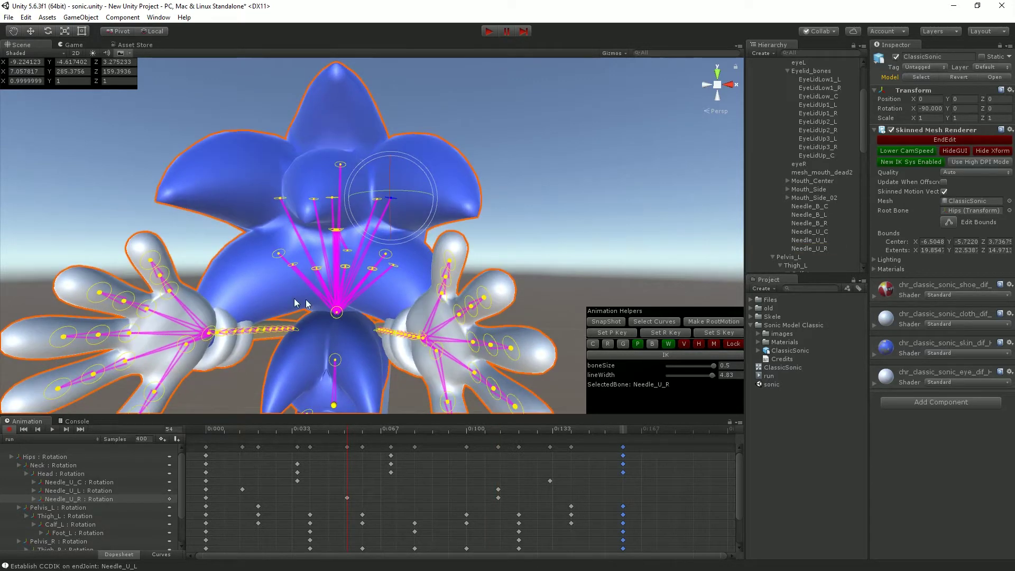
# Key a slight rotation of the EyeLidUp1_L and EyeLidUp2_L bones at frame 54
pyautogui.click(316, 268)
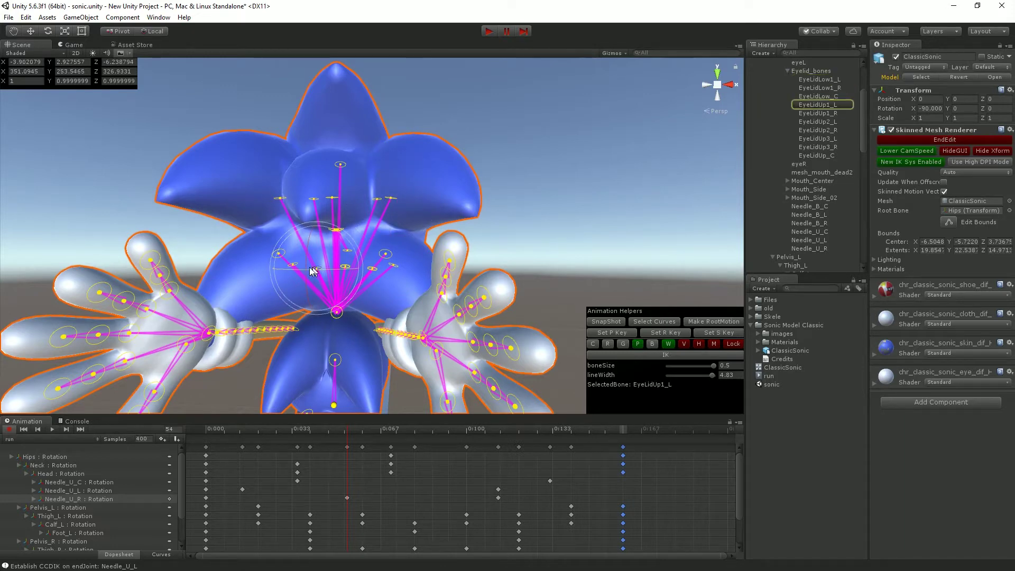
pyautogui.moveTo(314, 268)
pyautogui.mouseDown()
pyautogui.moveTo(320, 263)
pyautogui.moveTo(310, 265)
pyautogui.mouseUp()
pyautogui.click(293, 263)
pyautogui.scroll(5, 311, 269)
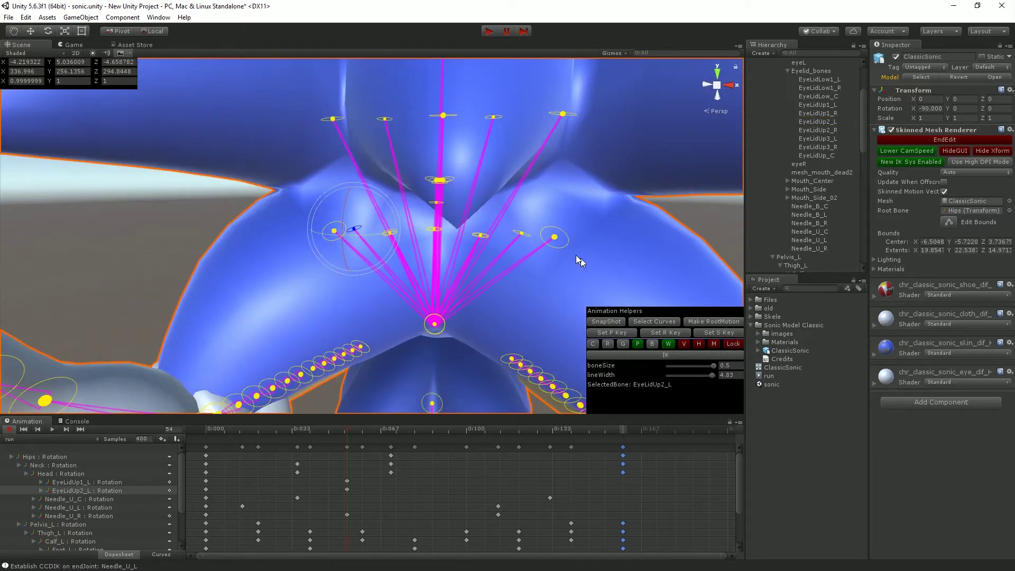
# Rotate the lower quill bones Needle_B_R and Needle_B_L at frame 54
pyautogui.click(554, 237)
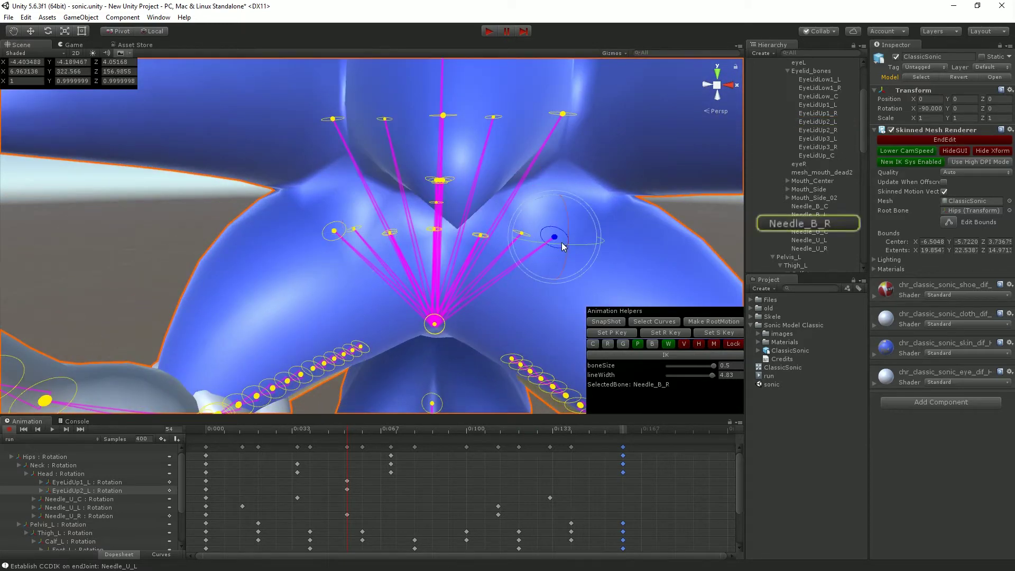
pyautogui.moveTo(555, 237); pyautogui.dragTo(575, 226)
pyautogui.click(334, 231)
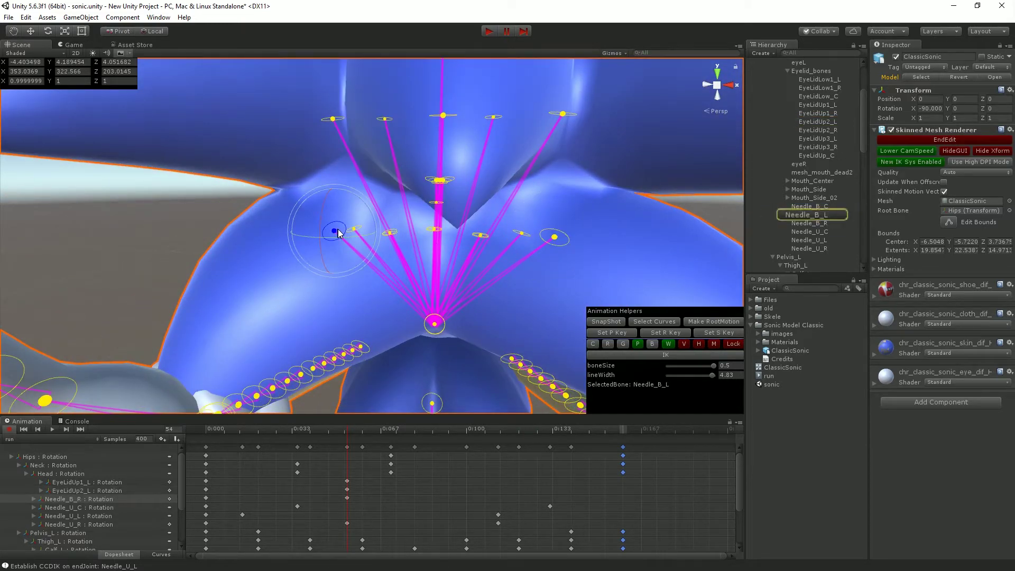
pyautogui.moveTo(334, 231); pyautogui.dragTo(328, 388)
# Go to frame 150 and key new rotations for the Needle_B_L and Needle_B_R bones
pyautogui.moveTo(434, 433); pyautogui.dragTo(598, 429)
pyautogui.moveTo(395, 373); pyautogui.dragTo(393, 334, button='middle')
pyautogui.keyDown('alt'); pyautogui.moveTo(394, 334); pyautogui.dragTo(367, 224); pyautogui.keyUp('alt')
pyautogui.moveTo(470, 237); pyautogui.dragTo(499, 234, button='right')
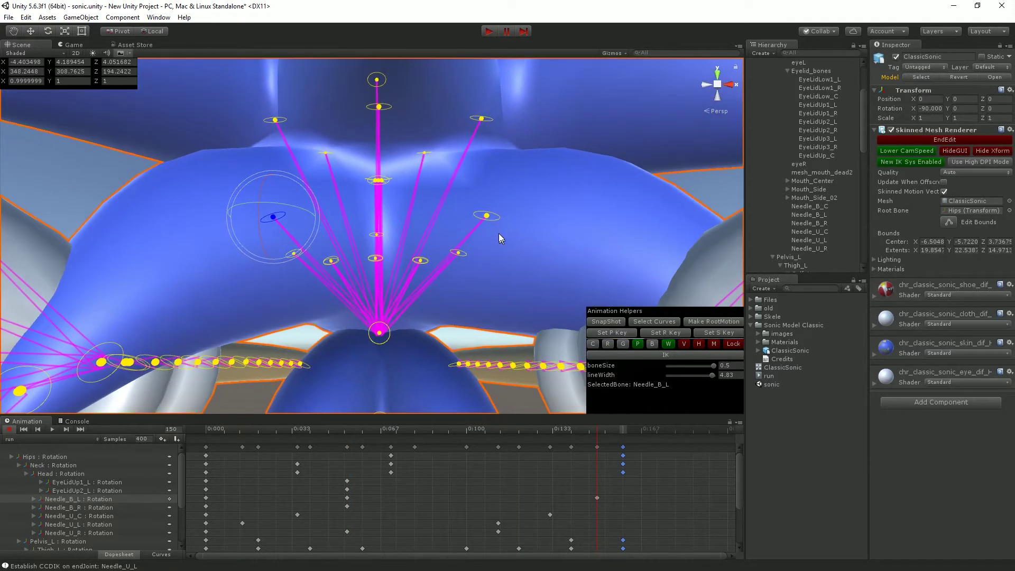
pyautogui.click(491, 216)
pyautogui.moveTo(491, 216); pyautogui.dragTo(499, 221)
pyautogui.press('f')
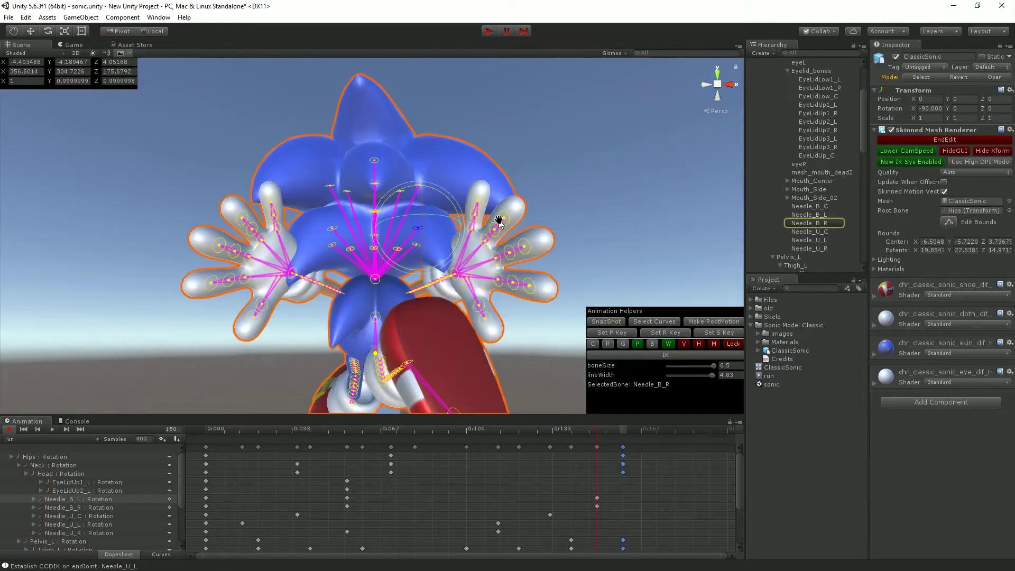
pyautogui.scroll(8, 499, 223)
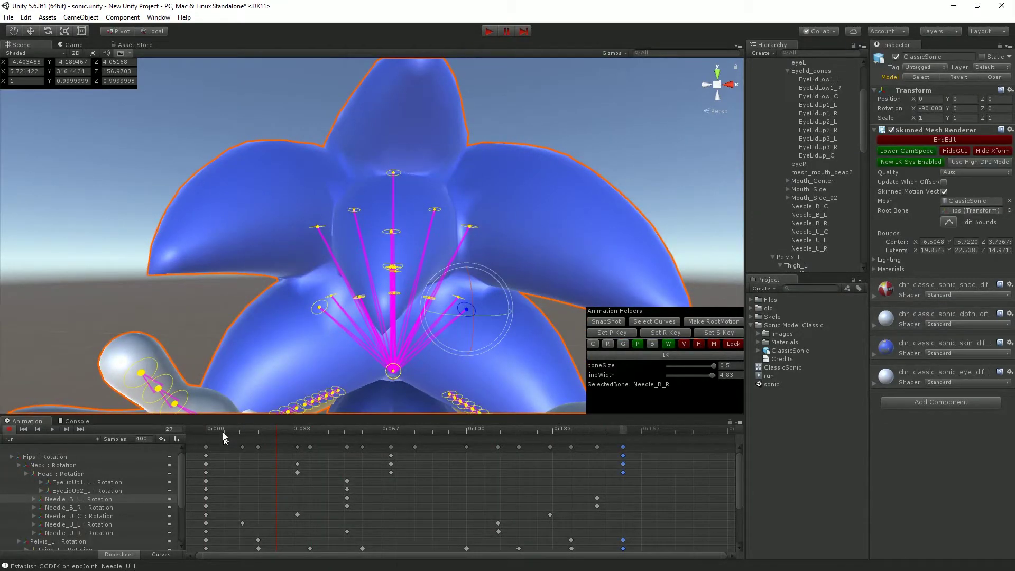
# Key a snapshot of all bones at frame 0 and copy those keyframes to frame 160
pyautogui.moveTo(223, 436); pyautogui.dragTo(200, 436)
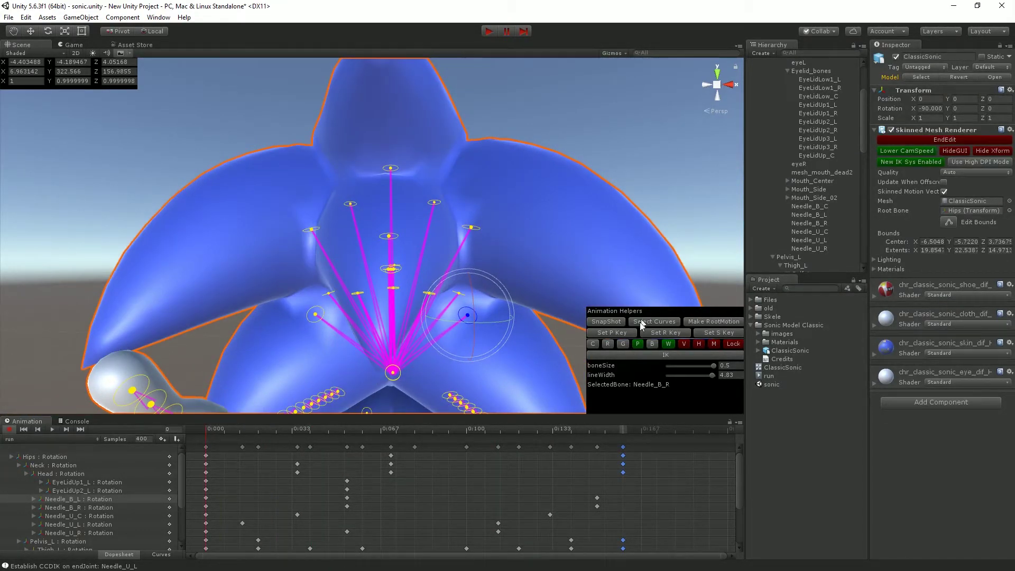
pyautogui.click(618, 322)
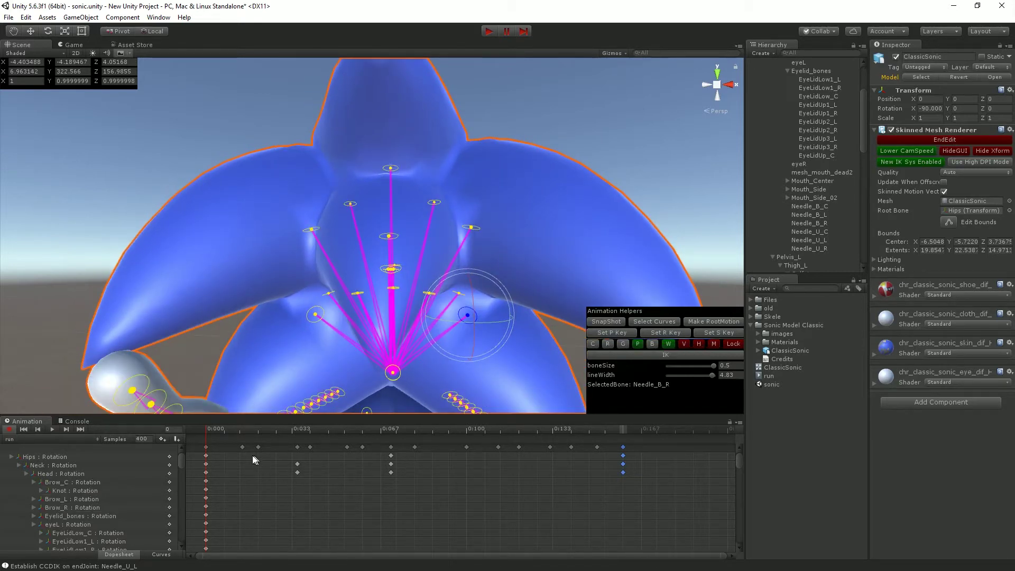
pyautogui.moveTo(216, 461); pyautogui.dragTo(177, 550)
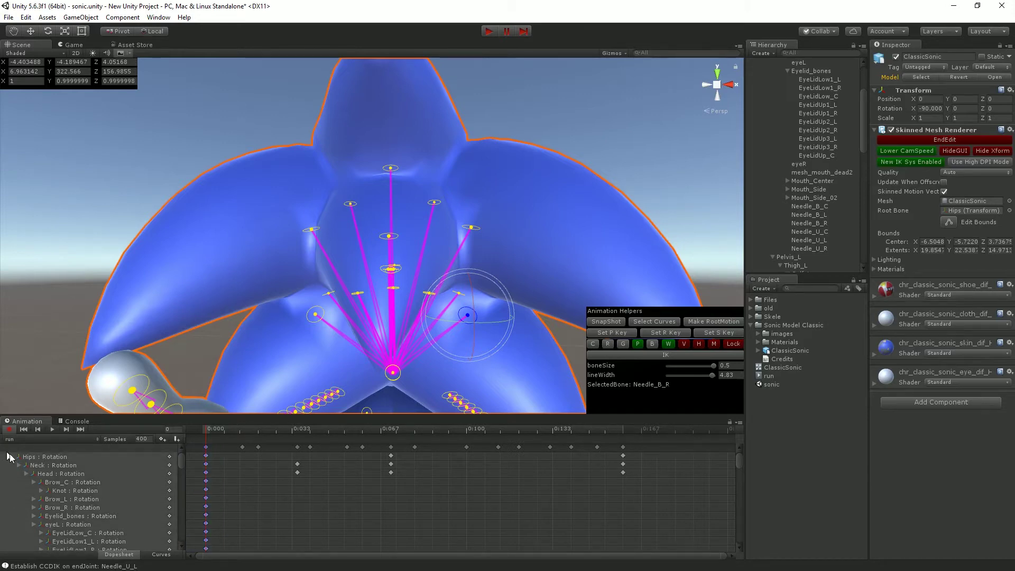
pyautogui.moveTo(311, 416); pyautogui.dragTo(376, 110)
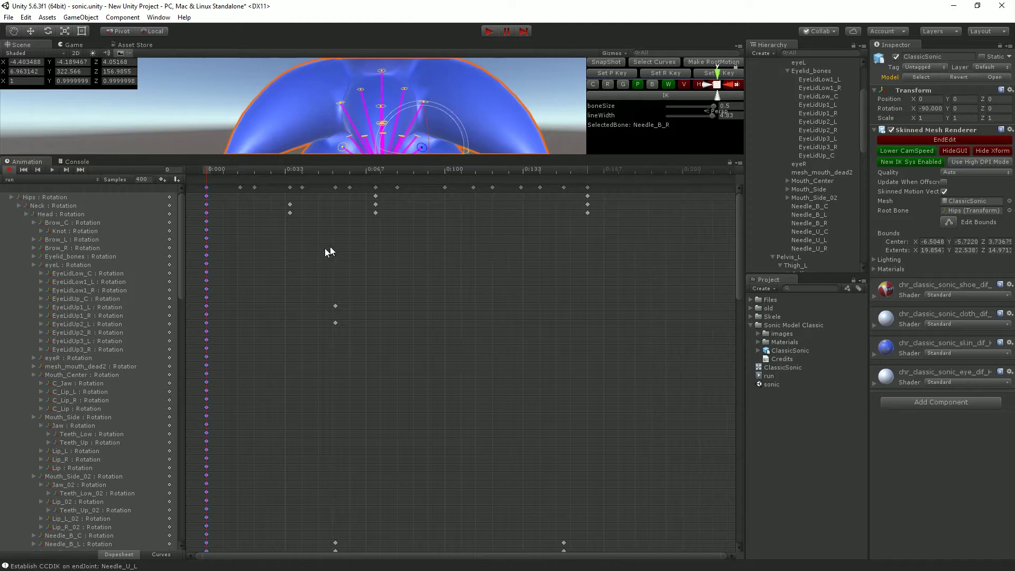
pyautogui.scroll(-4, 331, 264)
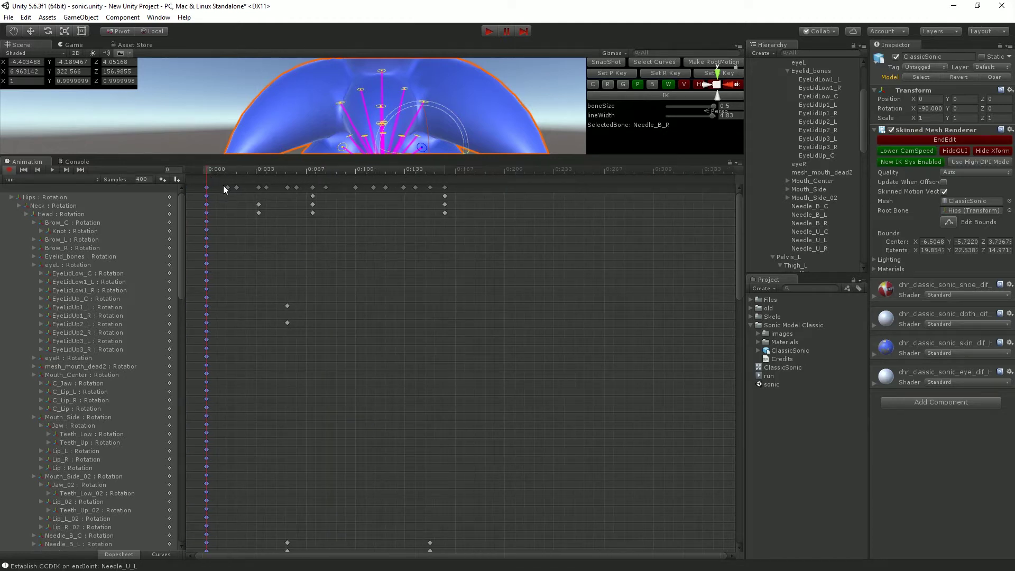
pyautogui.click(225, 188)
pyautogui.moveTo(206, 208); pyautogui.dragTo(149, 534)
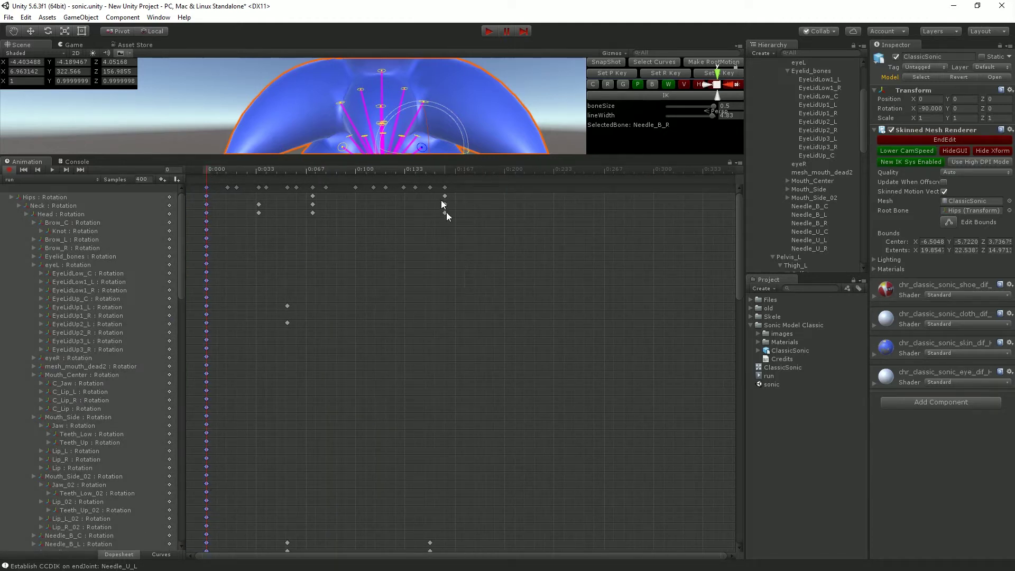
pyautogui.click(444, 169)
pyautogui.hotkey('ctrl', 'v')
pyautogui.moveTo(491, 156); pyautogui.dragTo(492, 494)
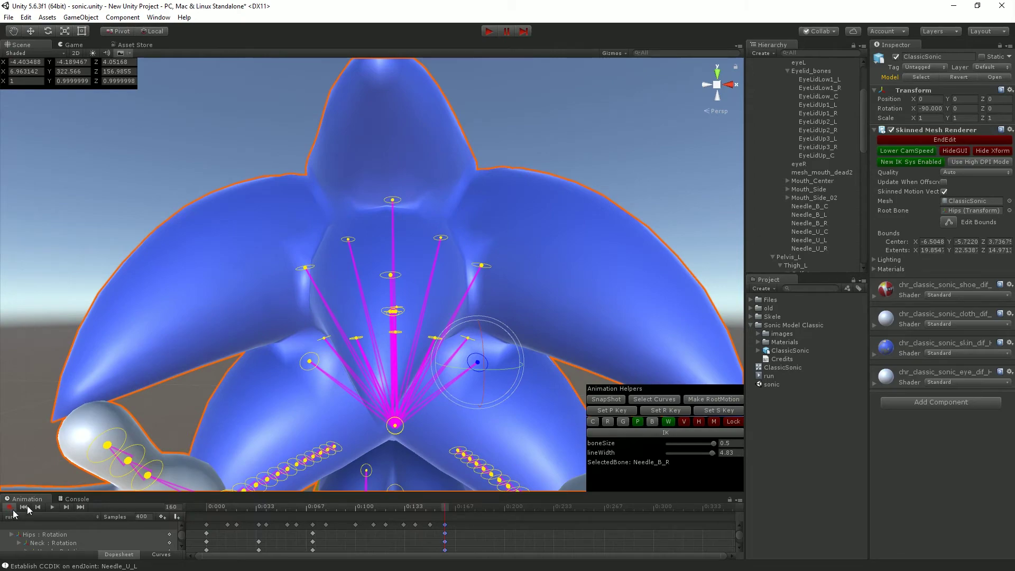
# Run the scene and watch the run cycle from the character's side, then through the game camera
pyautogui.click(52, 506)
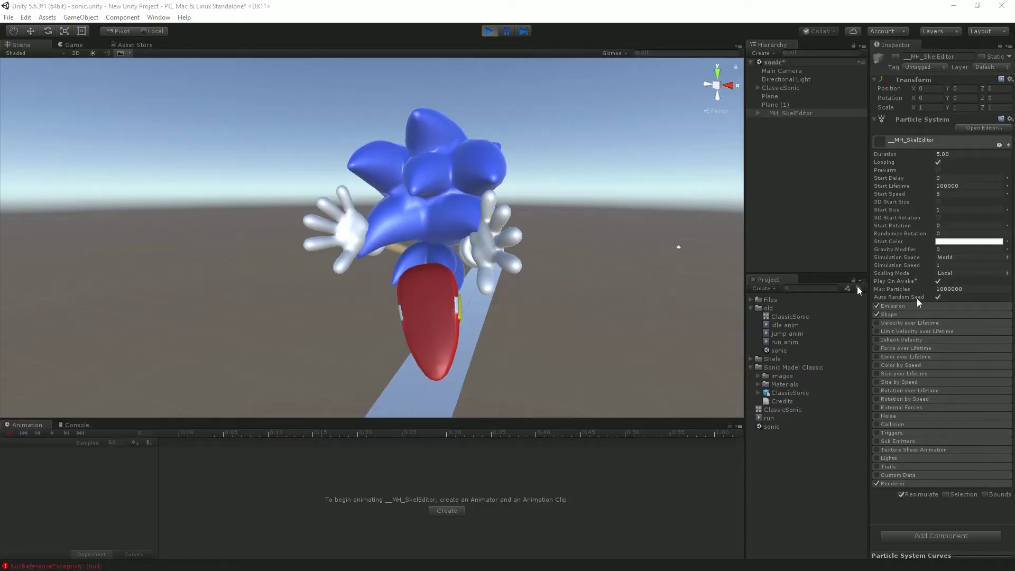
pyautogui.moveTo(636, 326); pyautogui.dragTo(498, 200, button='right')
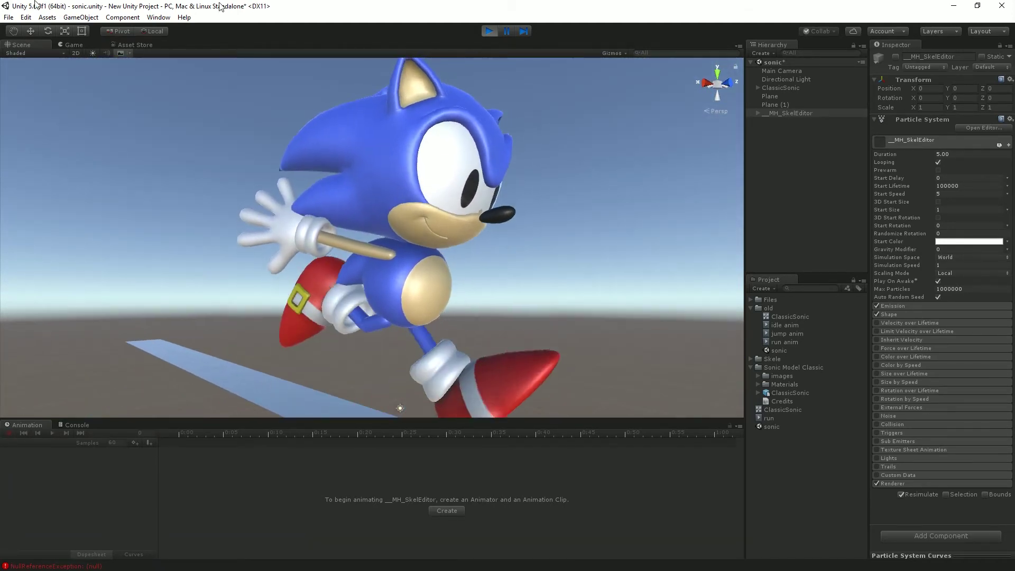
pyautogui.click(77, 46)
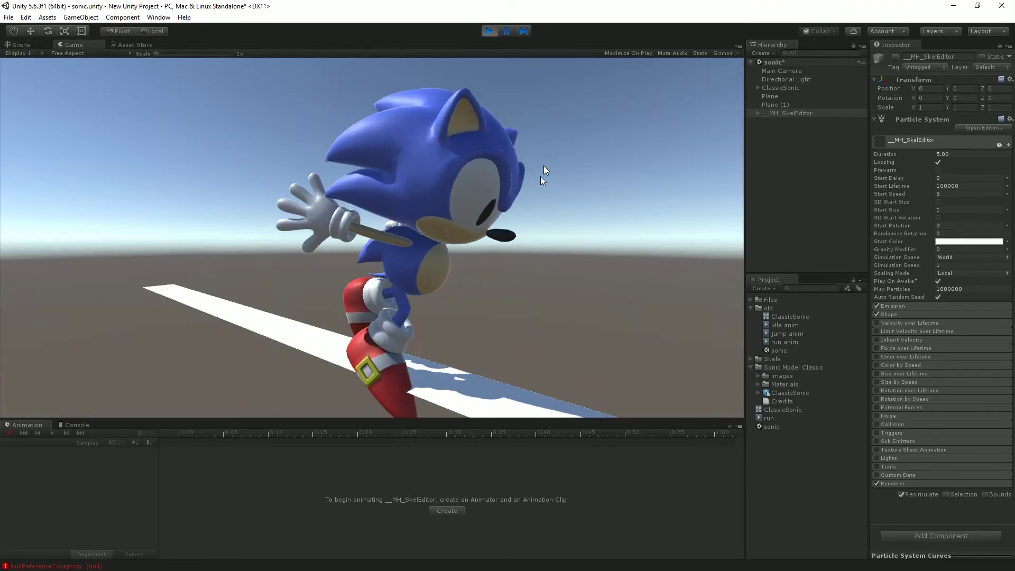